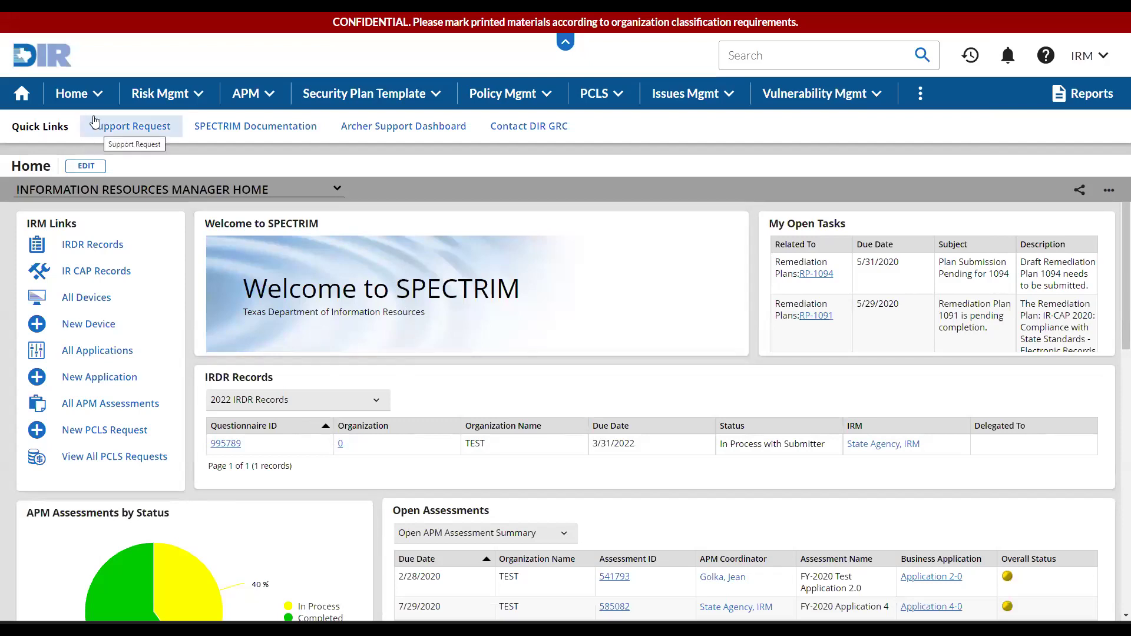
- Open a new Support Request record to view its fields and close it without saving
left_click(160, 133)
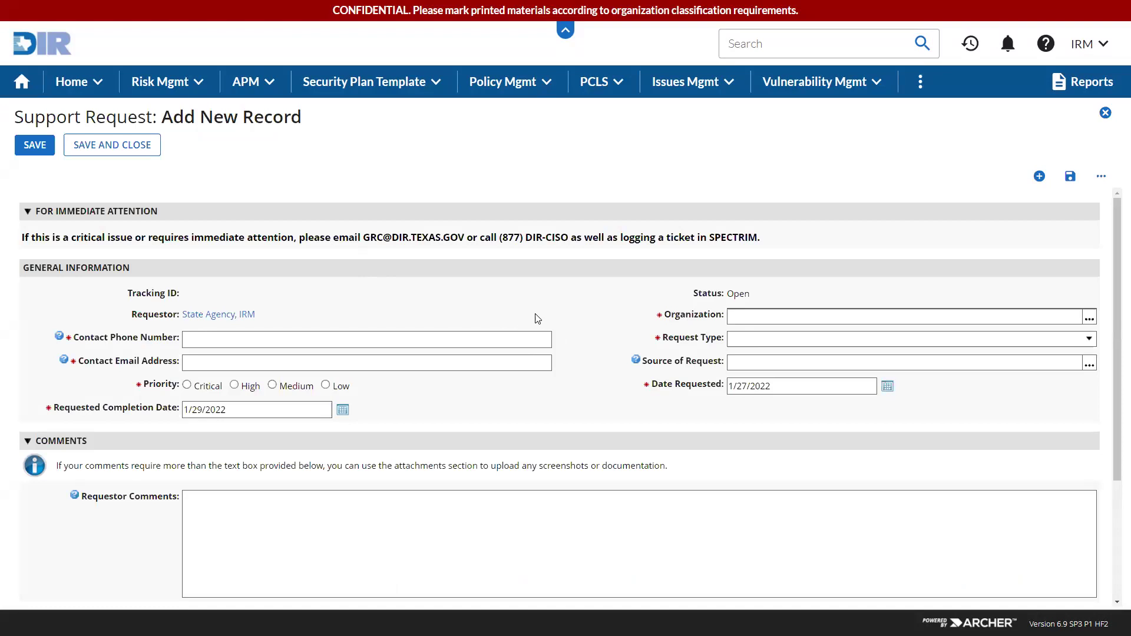
left_click(1106, 115)
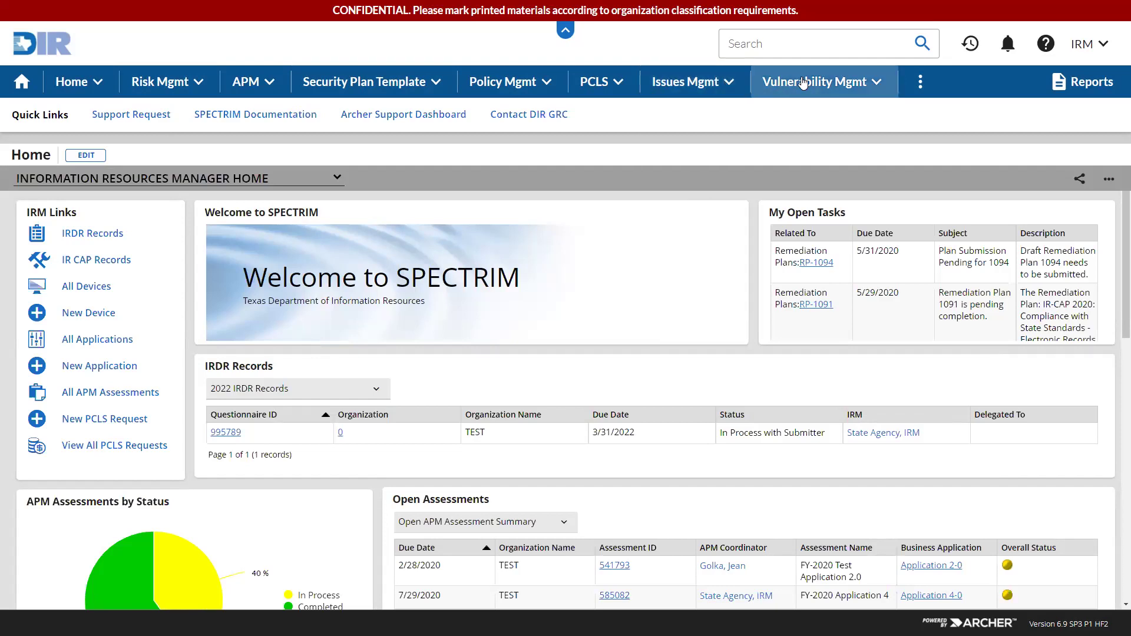
- Go to the IRDR/IR-CAP workspace and list the IRDR 2018/2020/2022 records
left_click(921, 82)
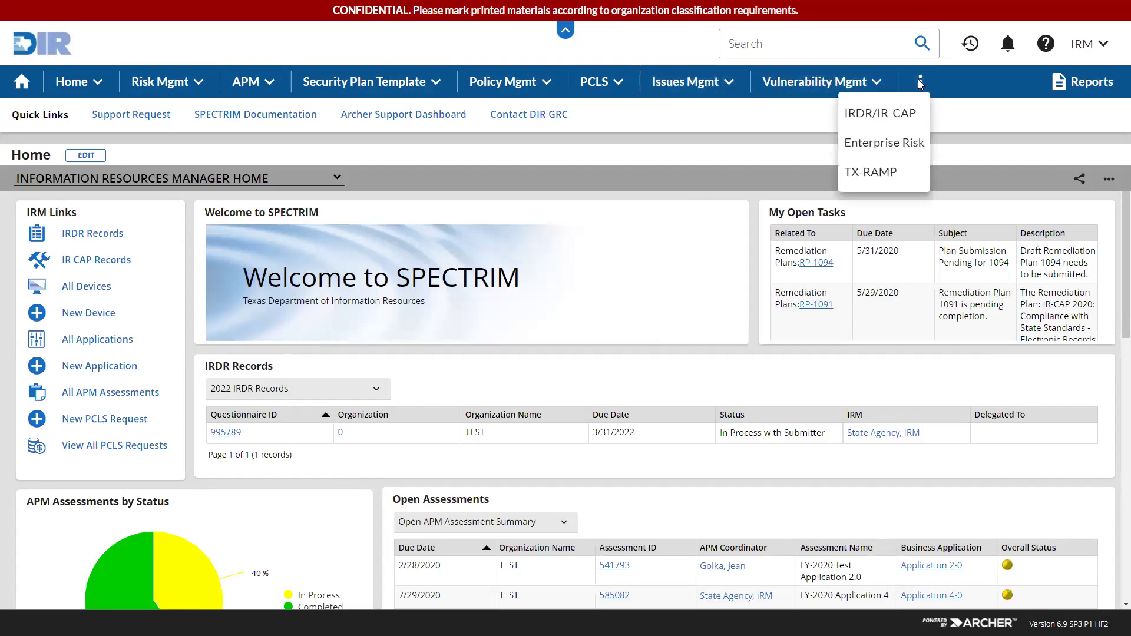
left_click(910, 113)
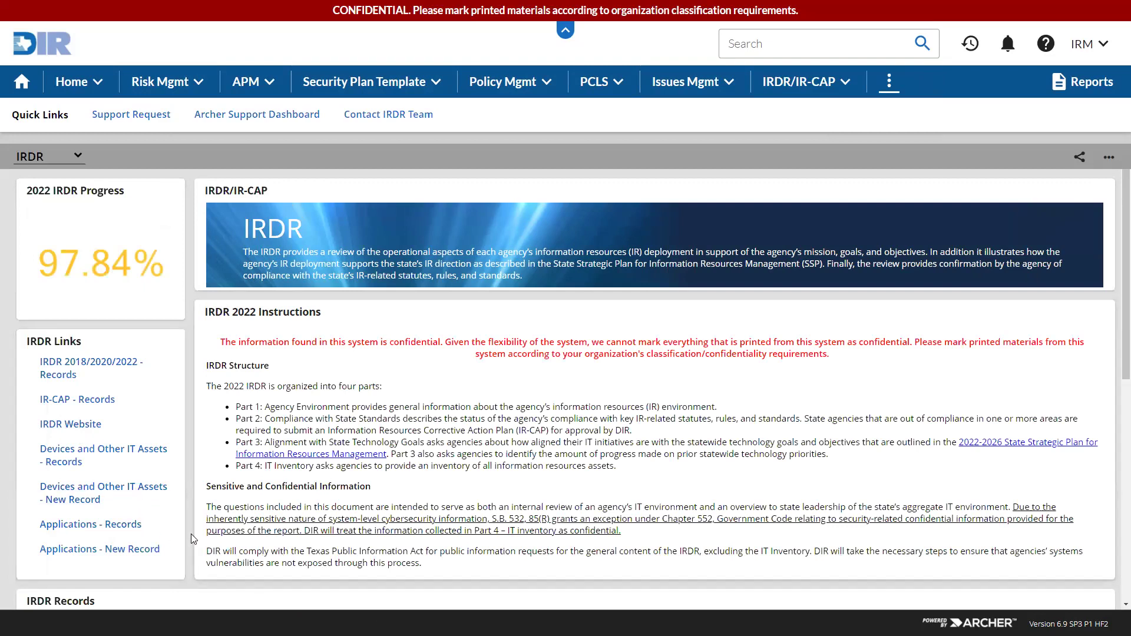
scroll(187, 530, "down", 1)
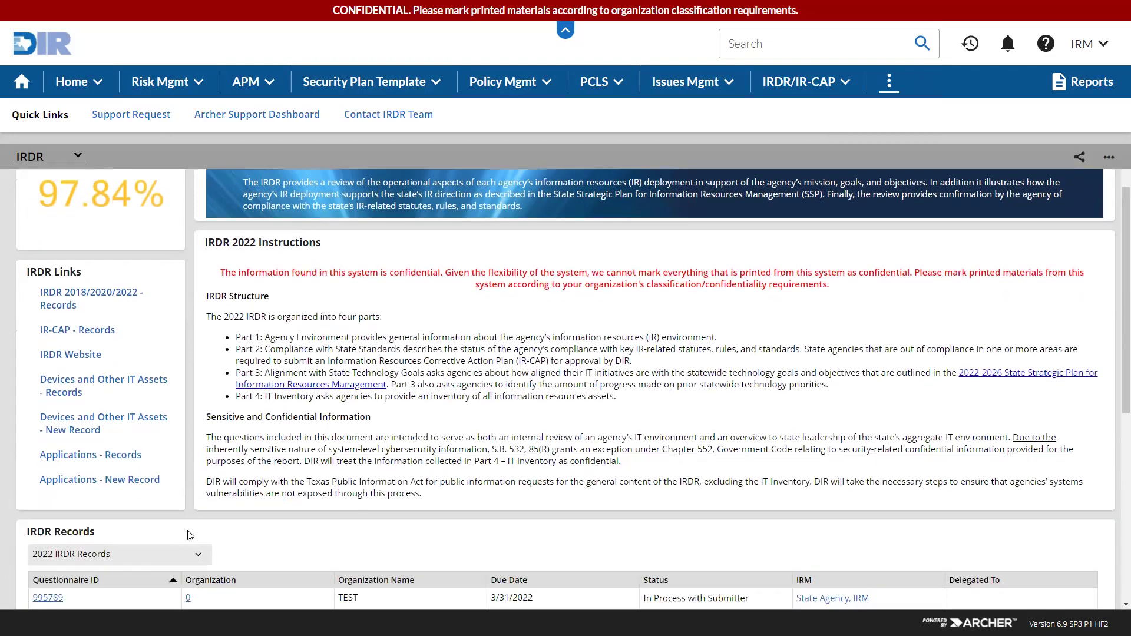
left_click(115, 296)
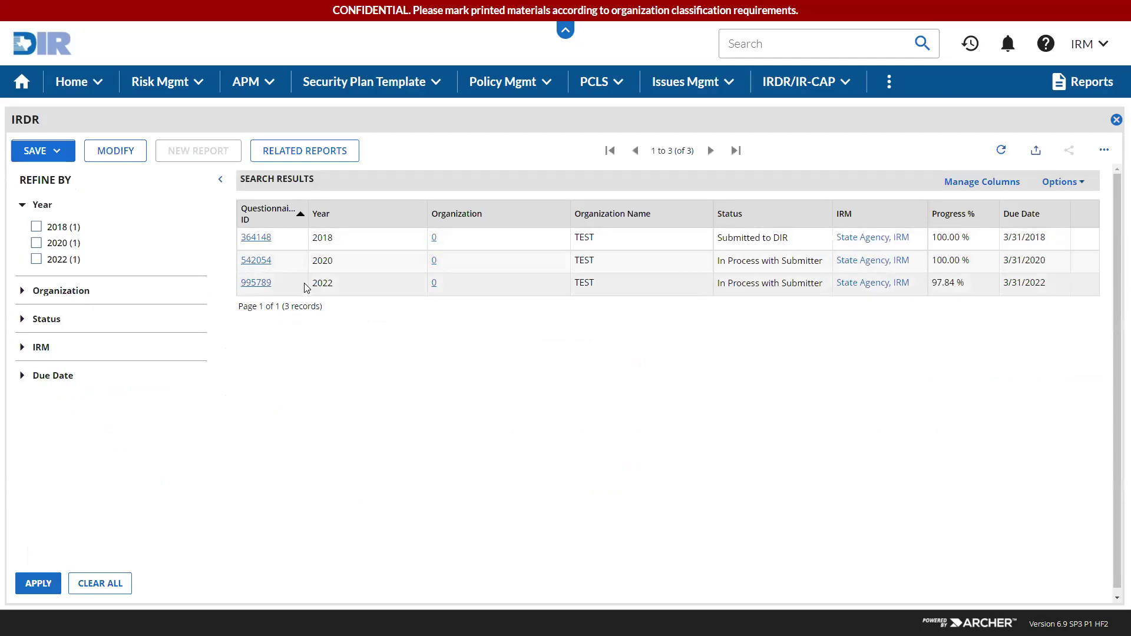
- Open the 2020 IRDR record, look at its export format options, and return to the IRDR dashboard
left_click(264, 263)
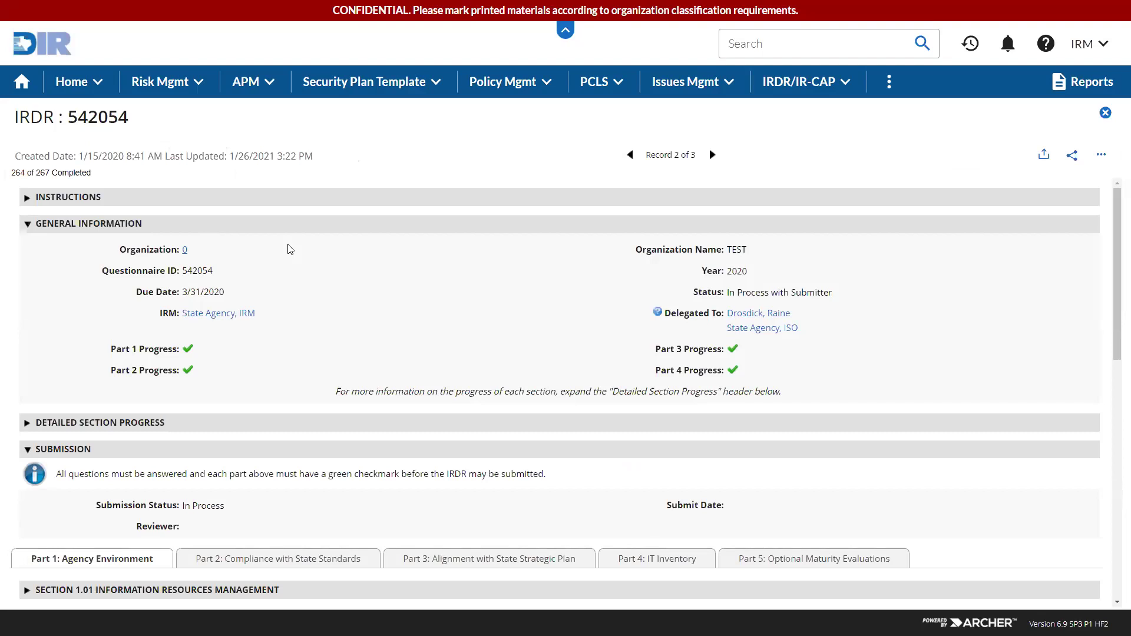
left_click(1043, 159)
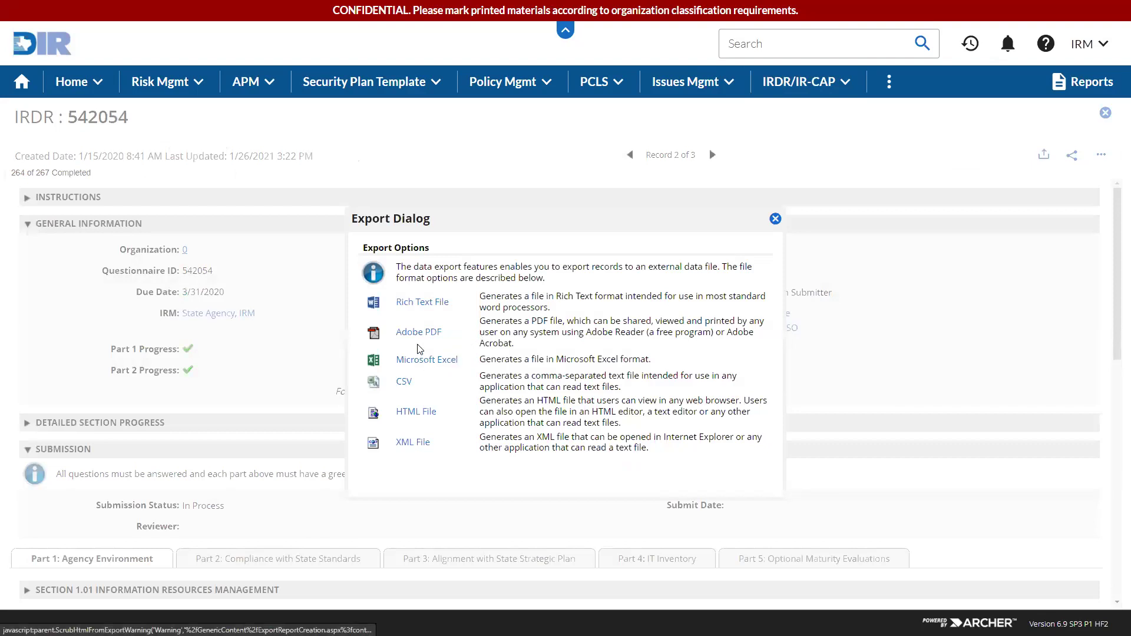
left_click(776, 219)
left_click(1106, 113)
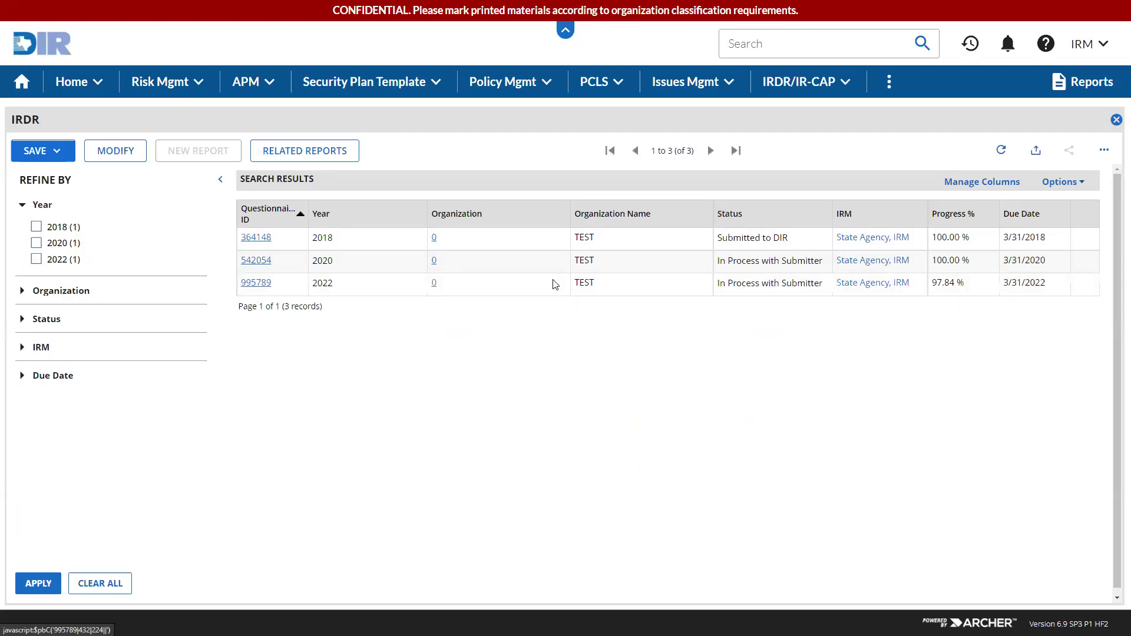
left_click(1117, 121)
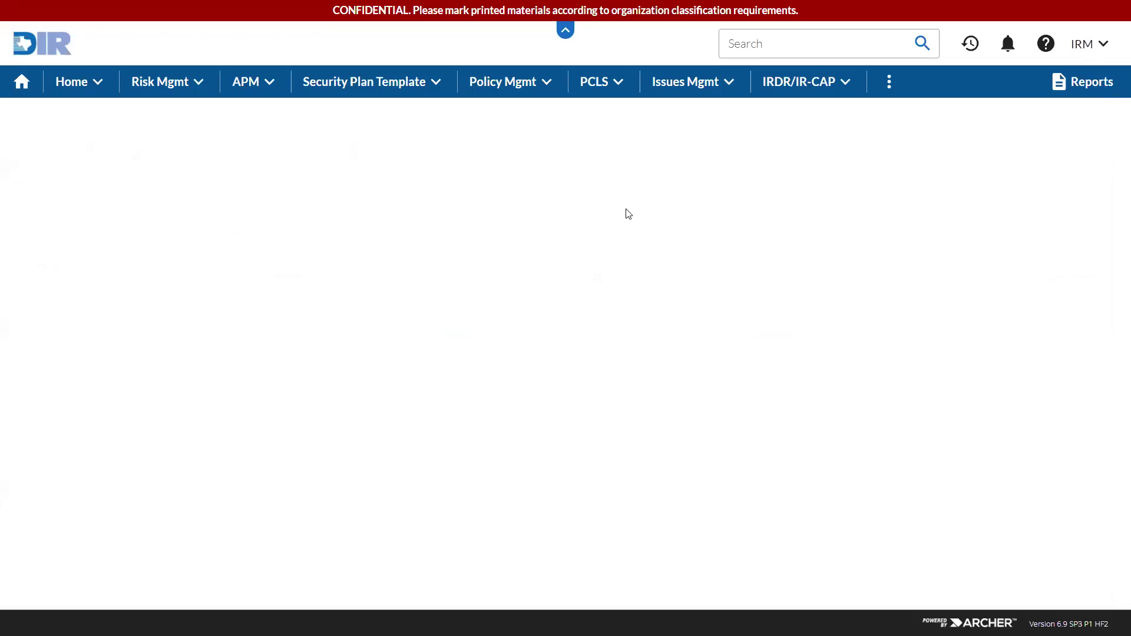
- Open the 2022 questionnaire from the IRDR Records list on the dashboard
scroll(189, 332, "down", 1)
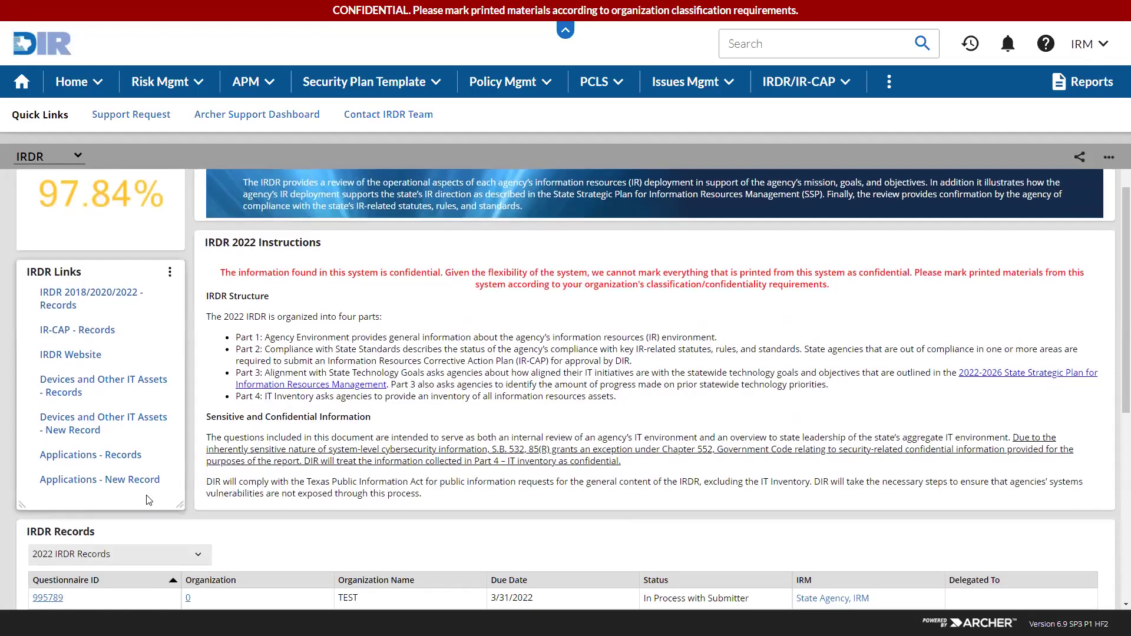
scroll(189, 501, "down", 4)
scroll(41, 506, "up", 2)
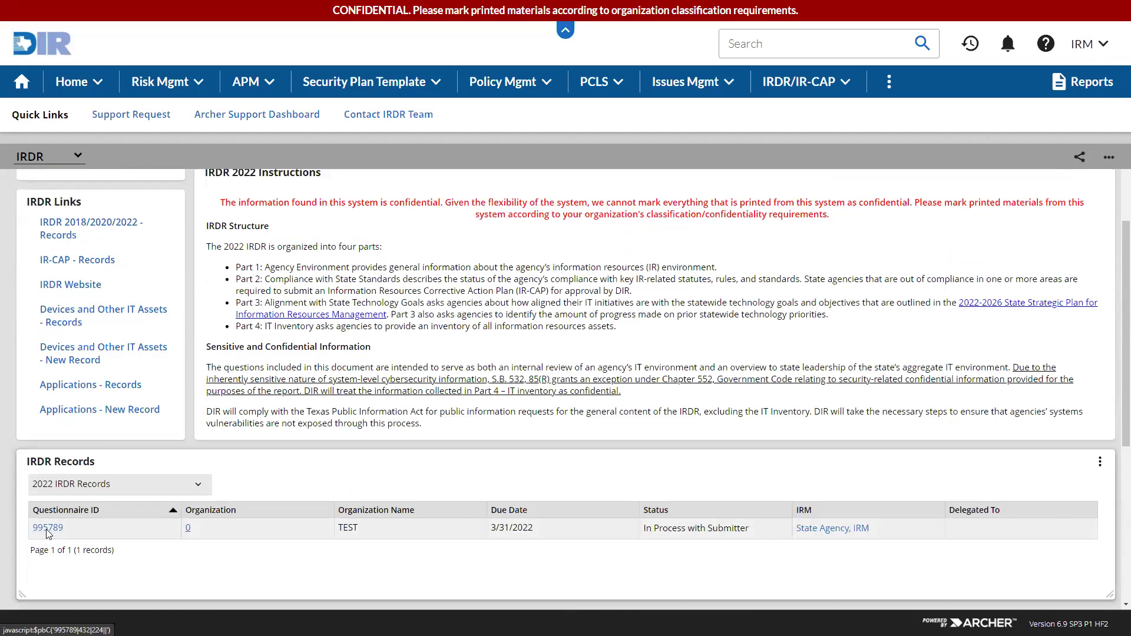
left_click(48, 528)
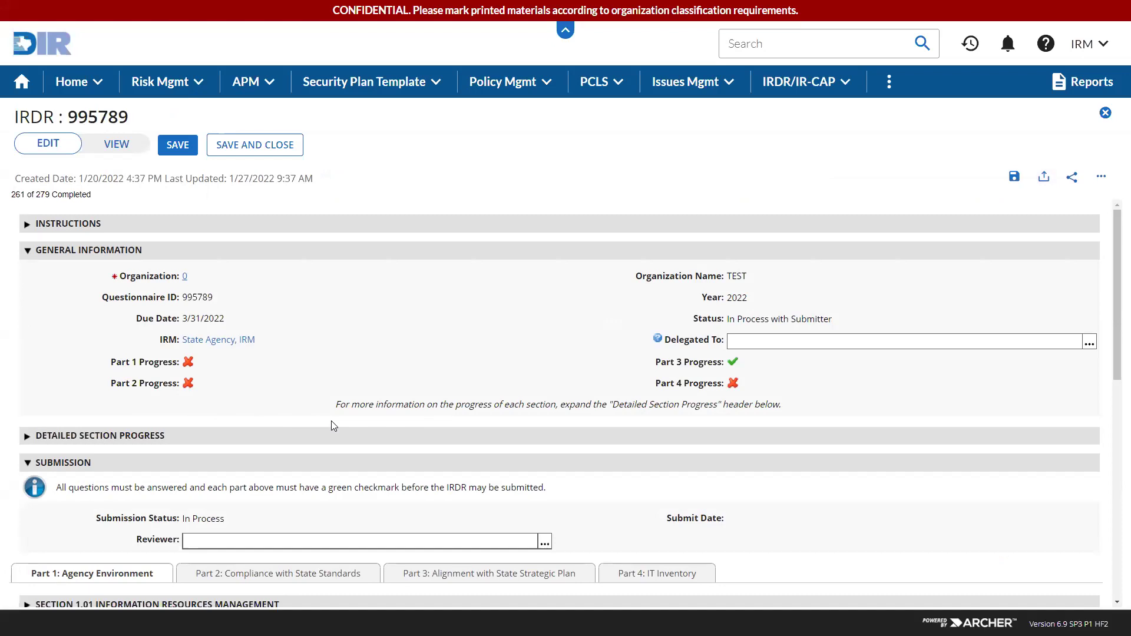
- Expand Detailed Section Progress, examine the completion marks for each section of Parts 1 to 4, and collapse it
left_click(365, 438)
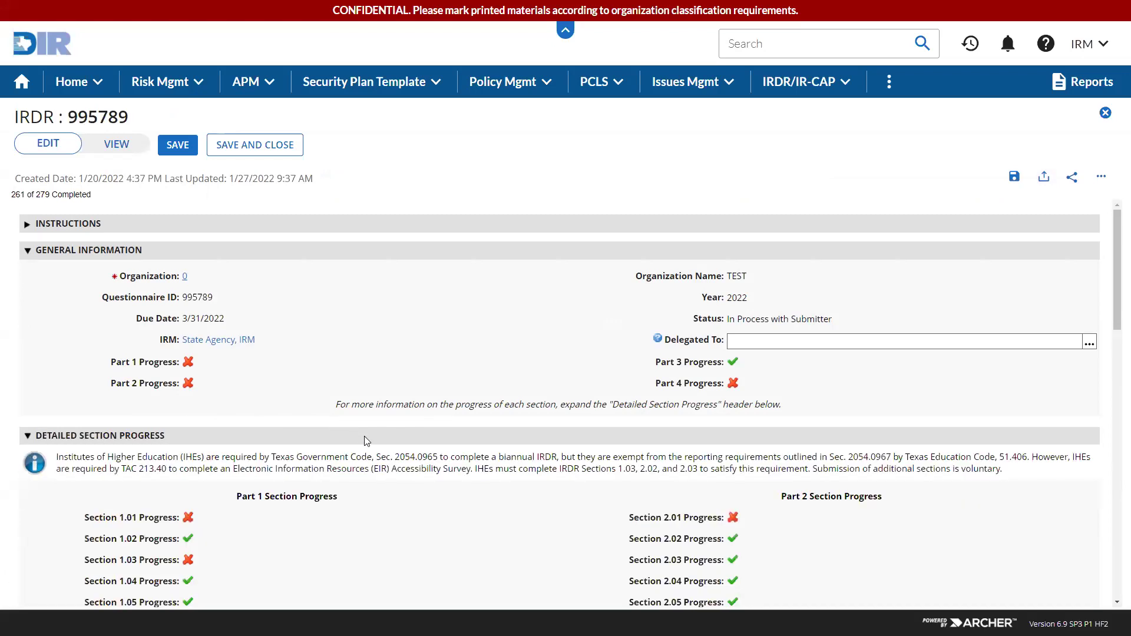
scroll(364, 438, "down", 3)
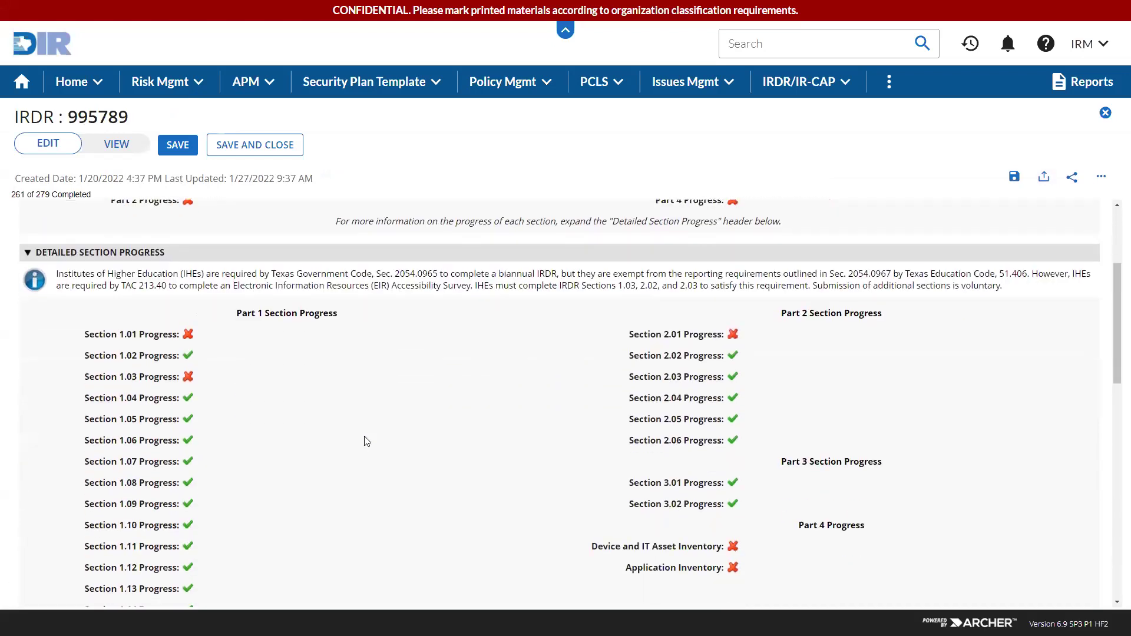
scroll(367, 441, "down", 1)
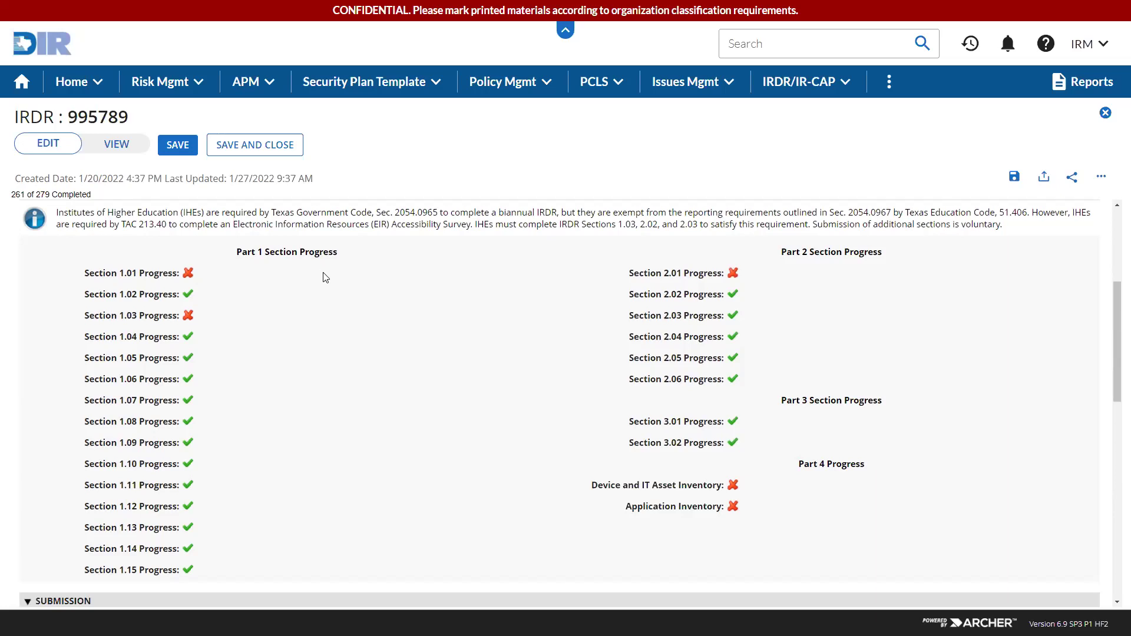
scroll(326, 277, "up", 1)
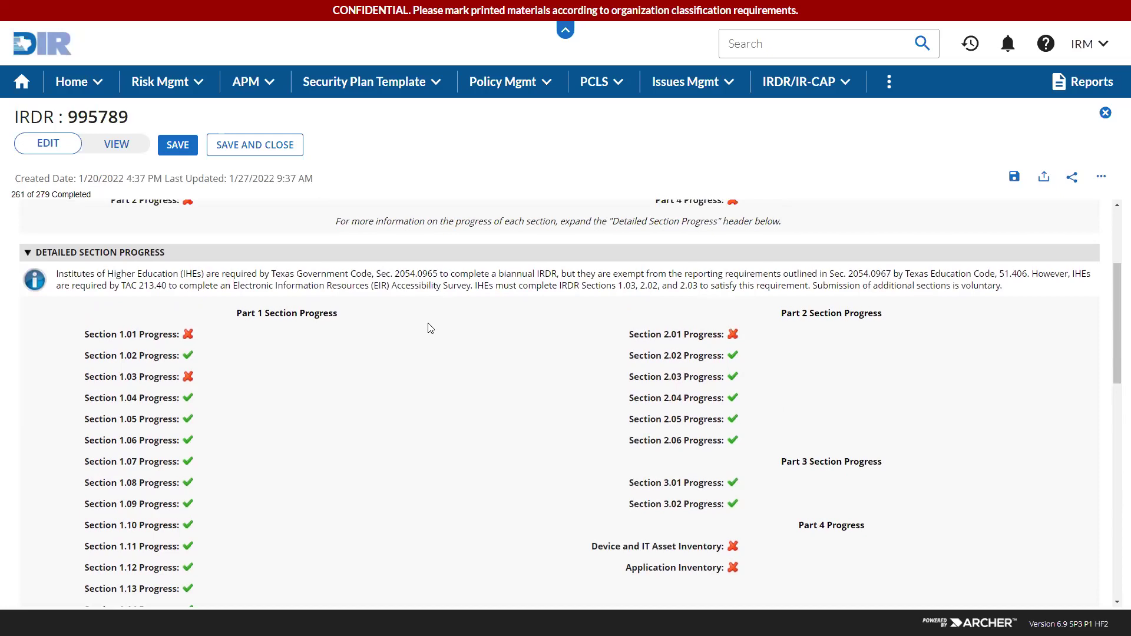
scroll(430, 329, "up", 1)
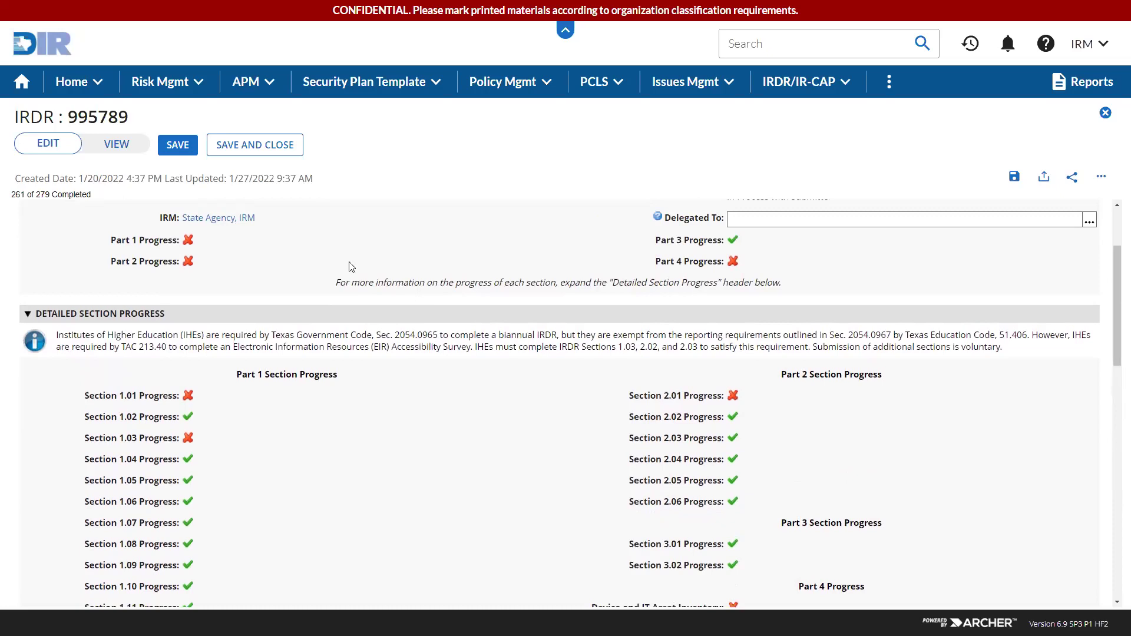
scroll(844, 365, "up", 1)
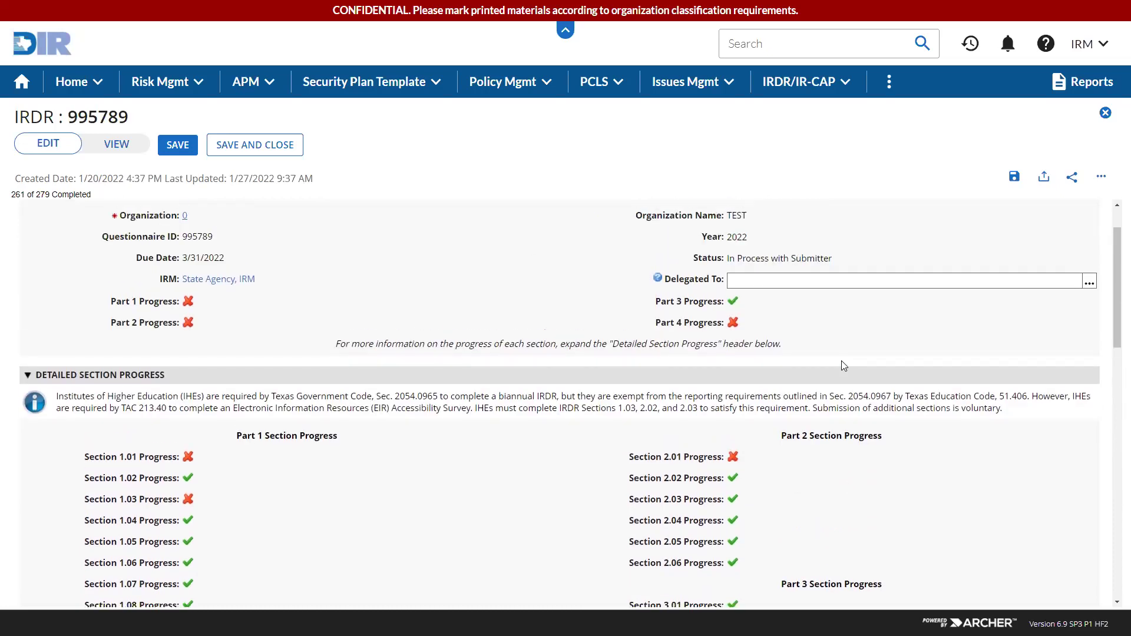
left_click(851, 374)
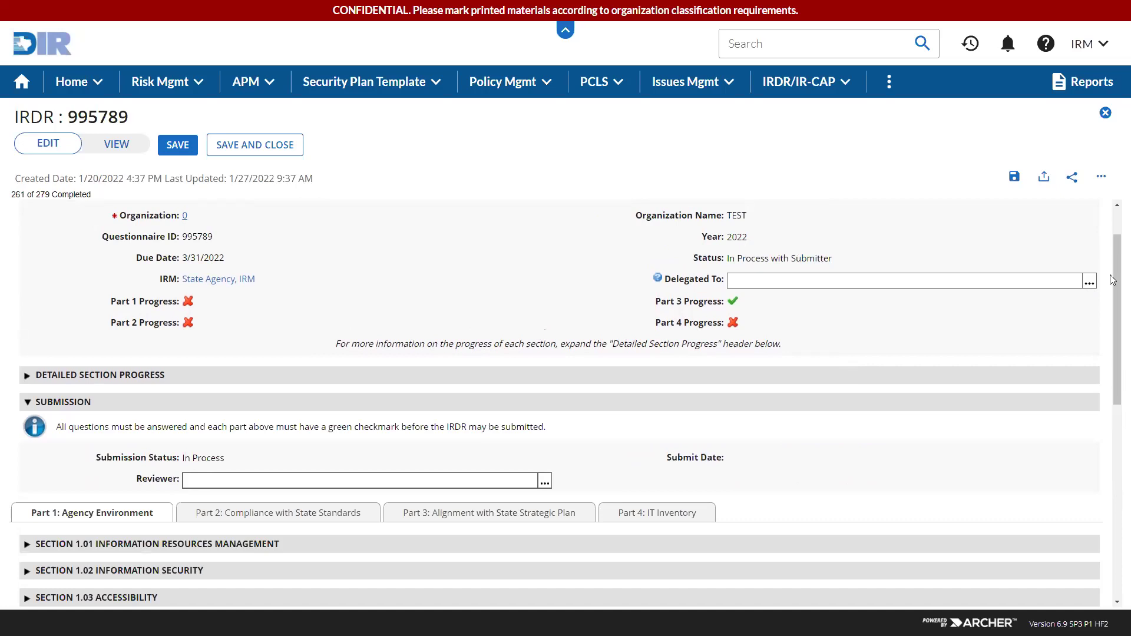
- Look at the user selection for the Delegated To field and close it without choosing anyone
left_click(1089, 283)
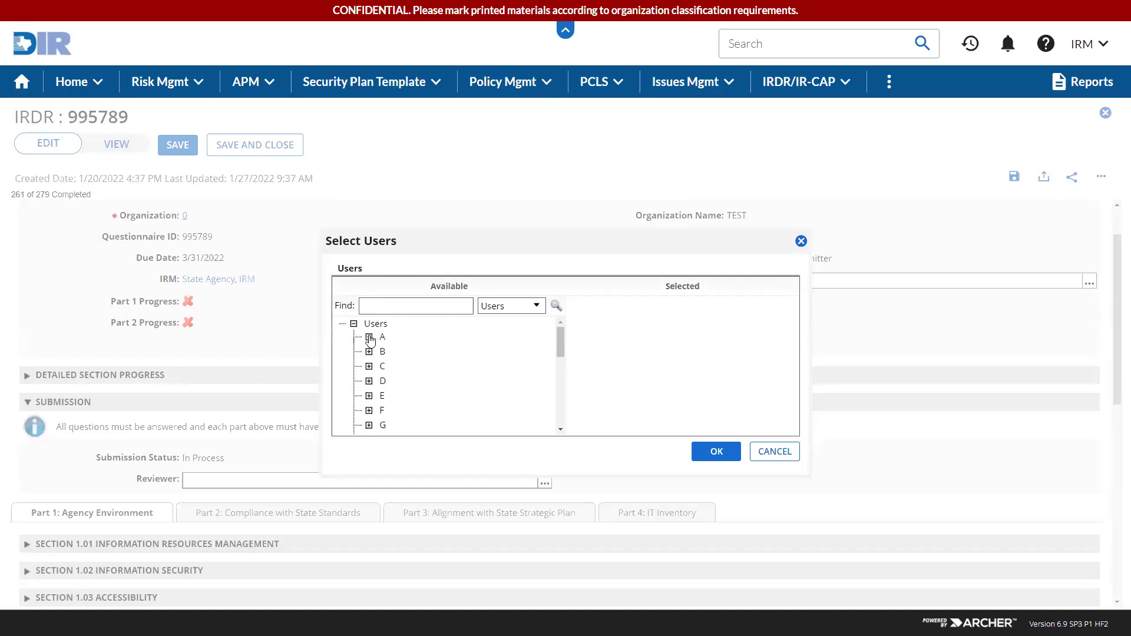
left_click(383, 308)
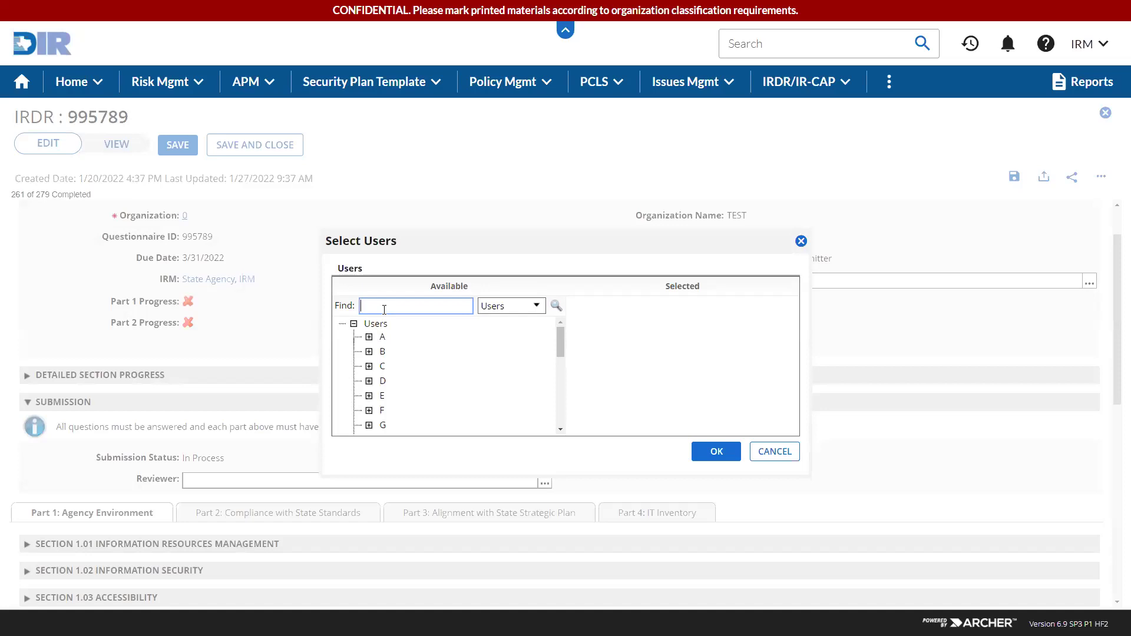
left_click(801, 242)
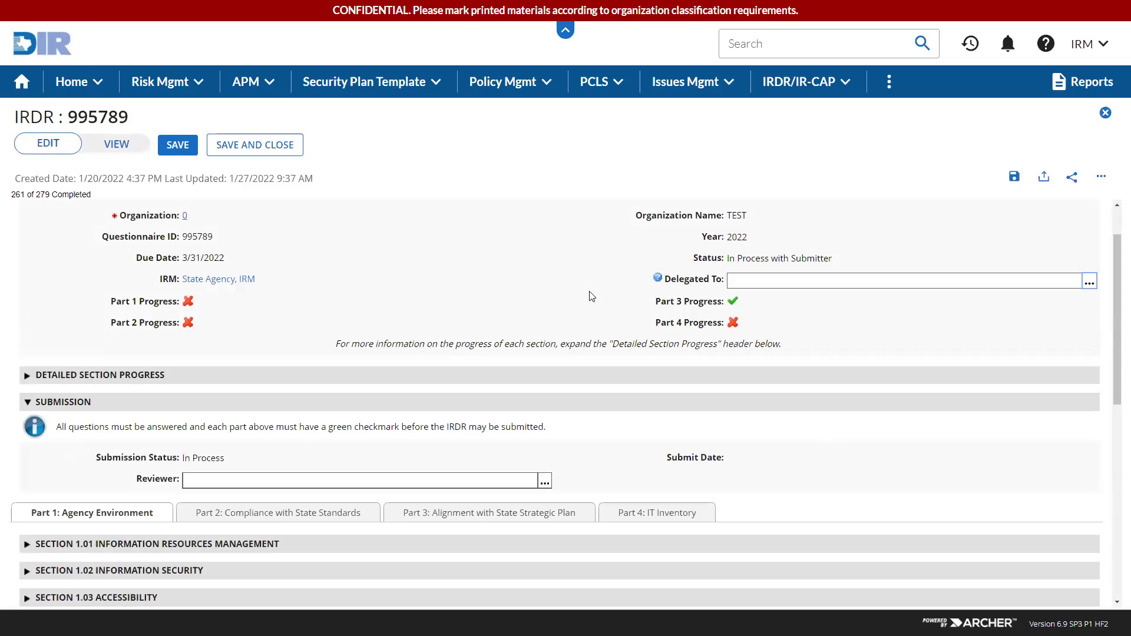
- Expand Section 1.01 Information Resources Management in Part 1 and answer question 1.01.03 with "Yes, video and audio"
scroll(592, 296, "up", 1)
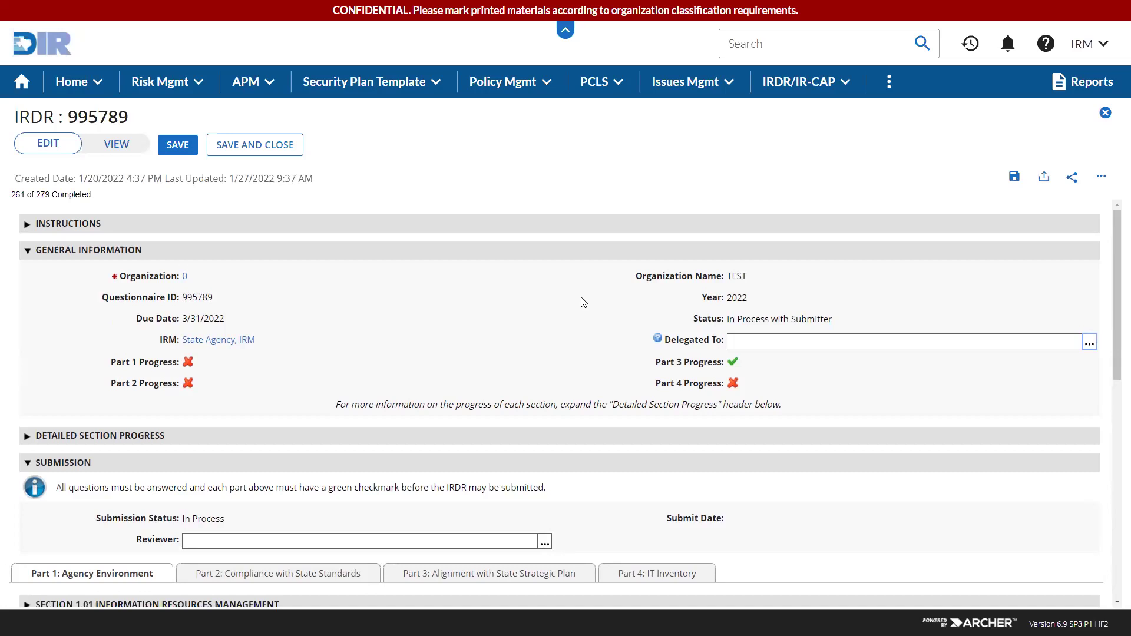
scroll(582, 300, "down", 2)
scroll(582, 299, "down", 2)
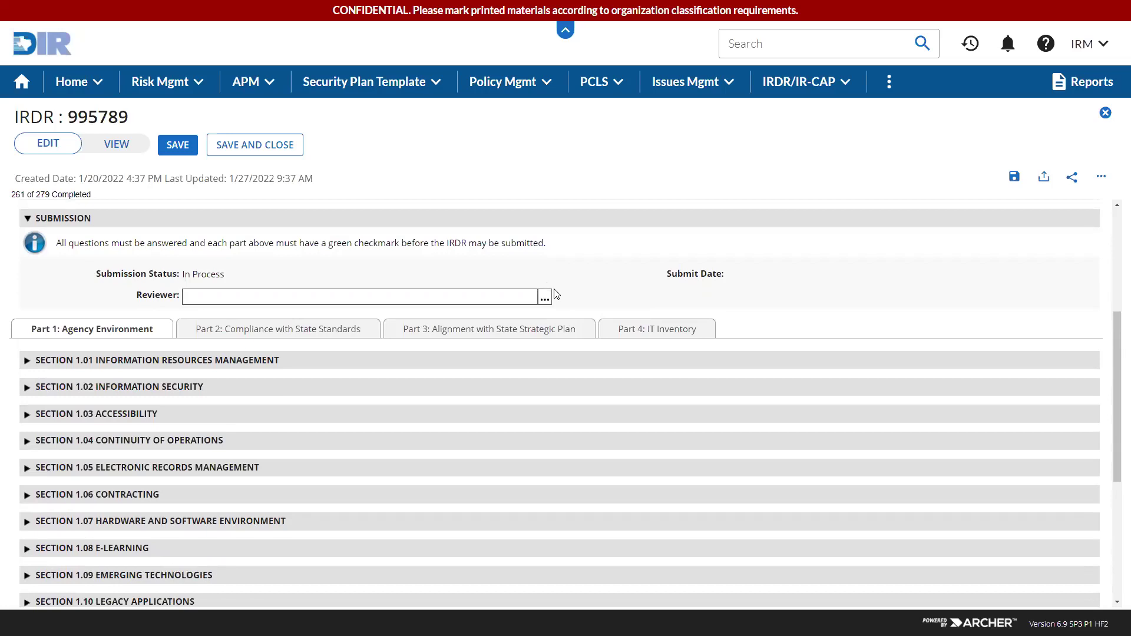
scroll(556, 294, "up", 1)
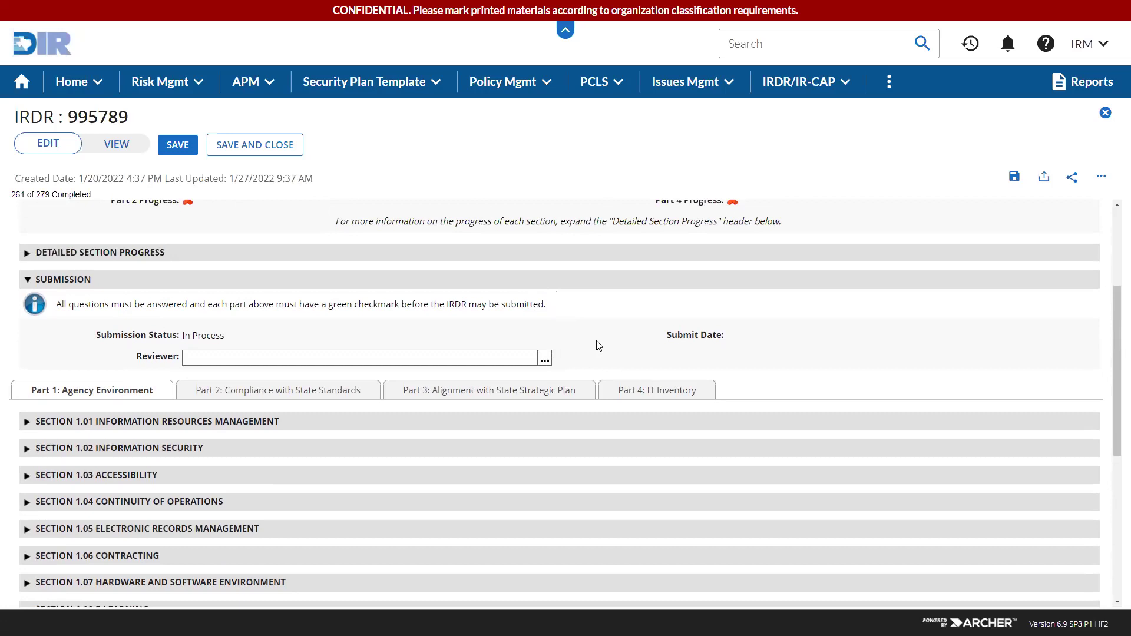
scroll(600, 346, "up", 1)
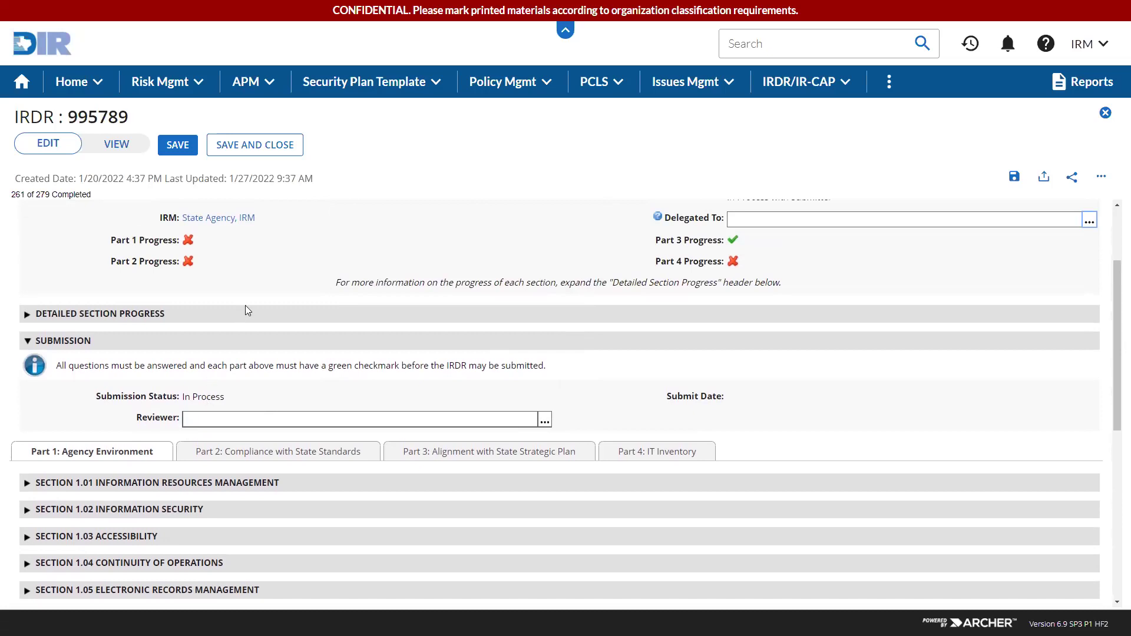
left_click(136, 483)
scroll(136, 484, "down", 2)
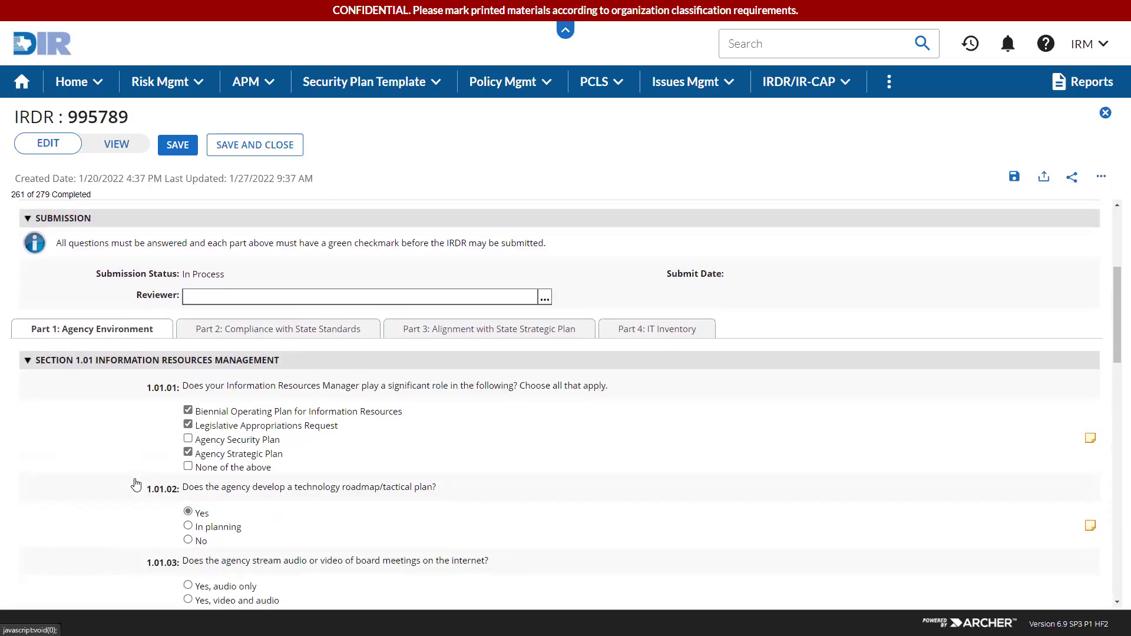
scroll(145, 482, "down", 2)
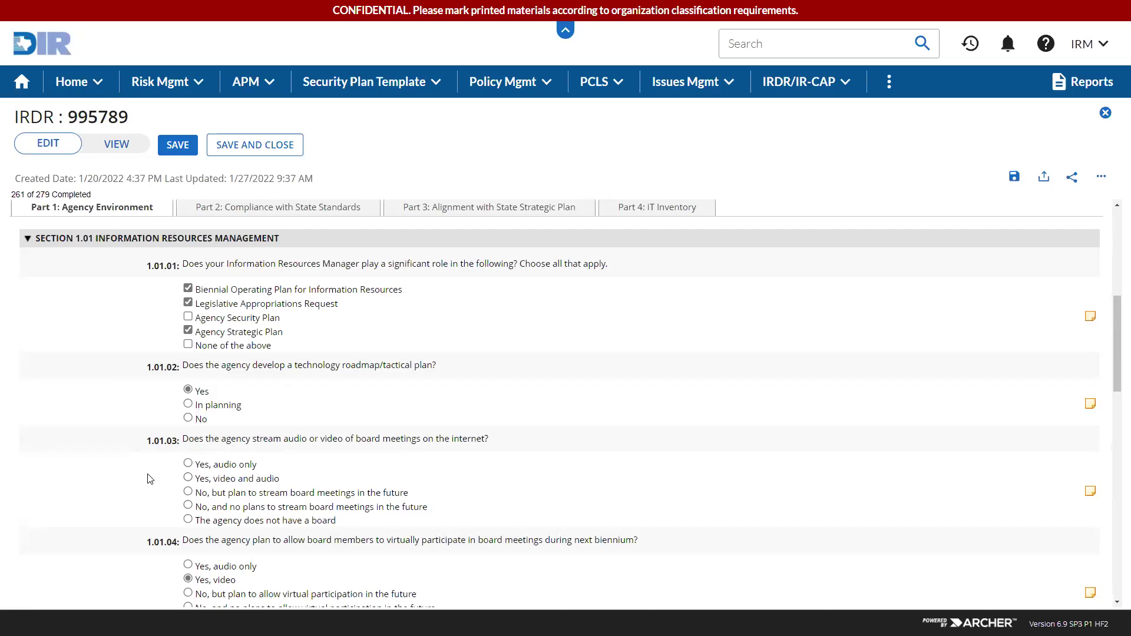
left_click(204, 481)
- Expand Section 1.02 Information Security and review its questions through 1.02.21
scroll(203, 481, "down", 10)
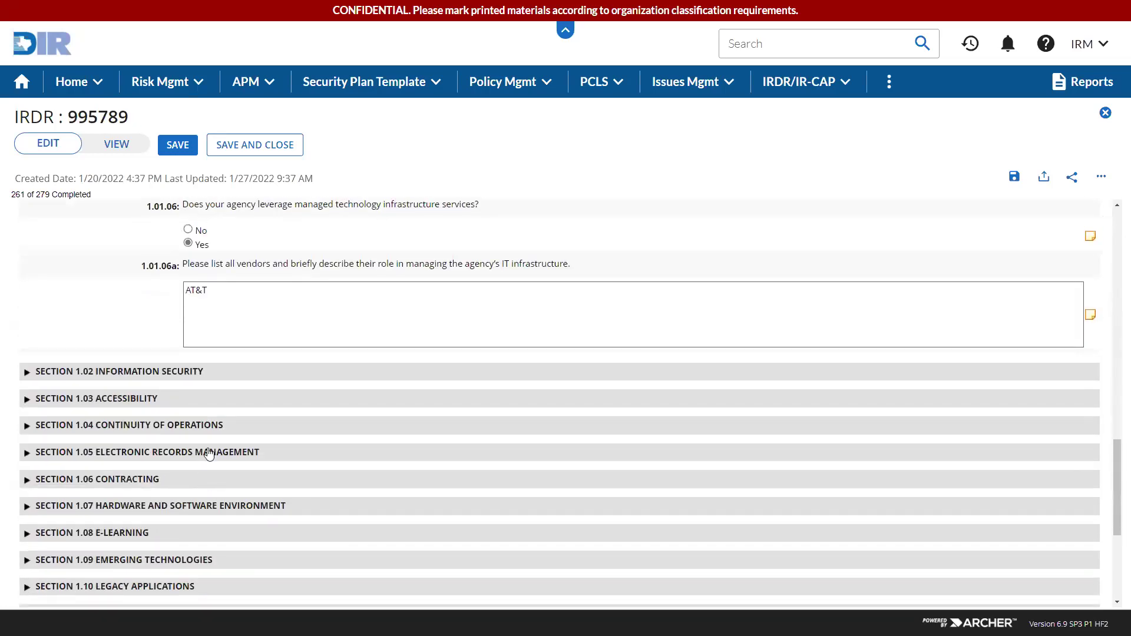
left_click(239, 374)
scroll(239, 395, "down", 10)
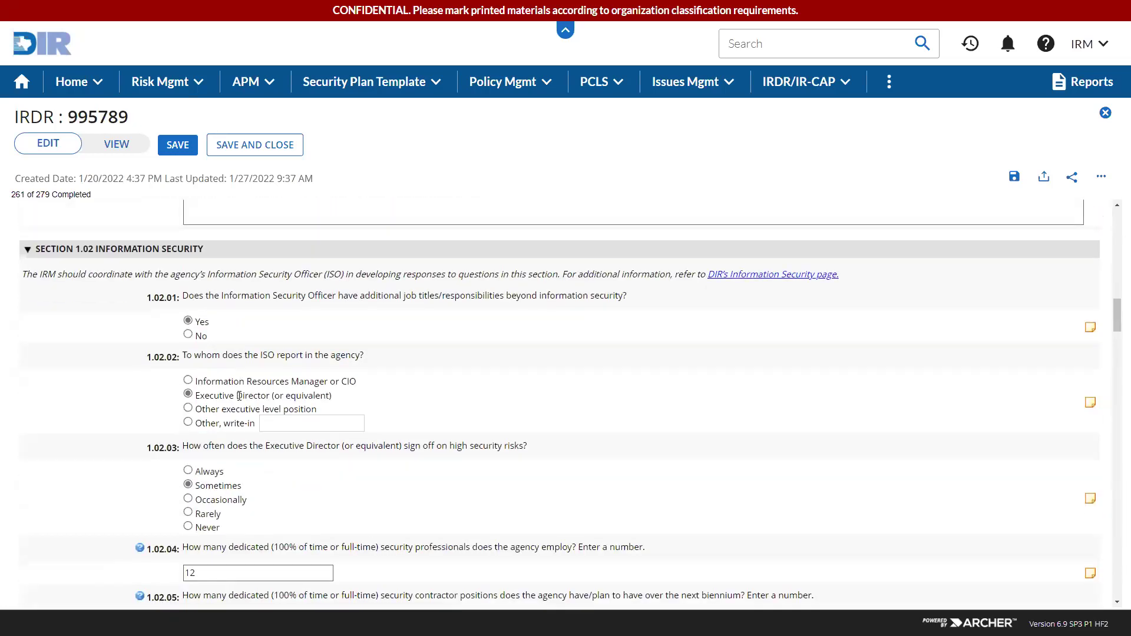
scroll(239, 396, "down", 15)
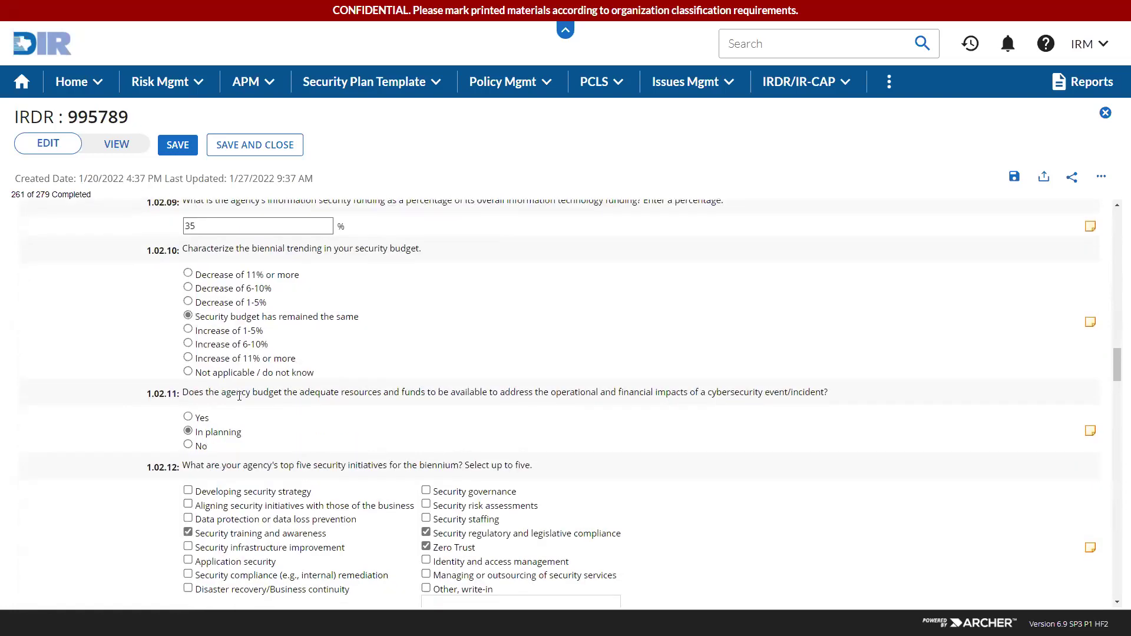
scroll(239, 402, "down", 15)
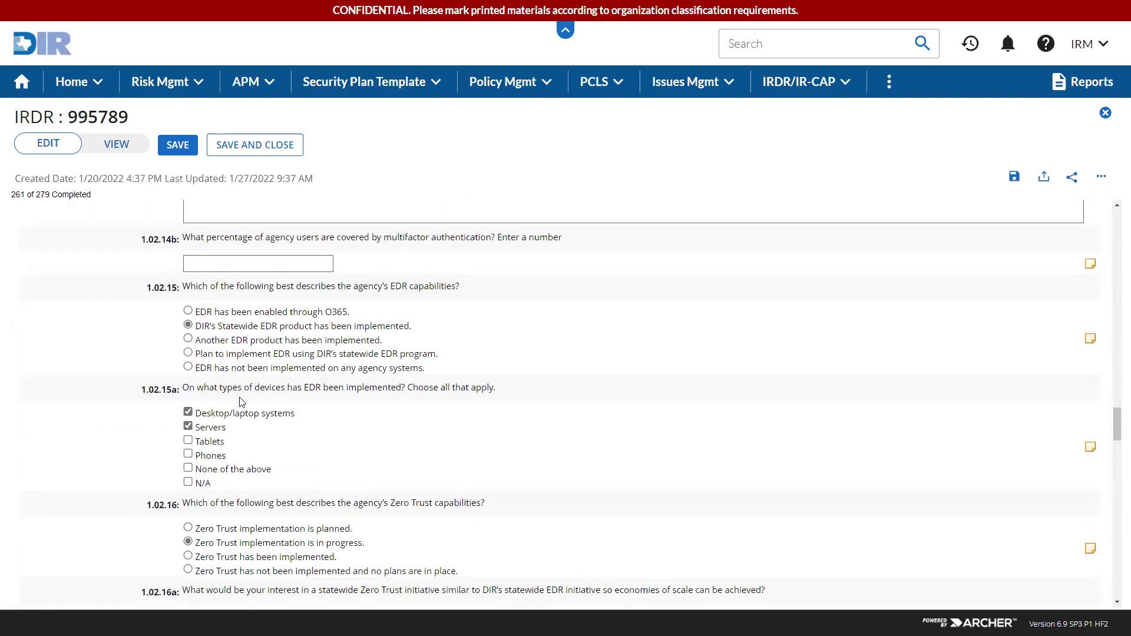
scroll(244, 402, "down", 15)
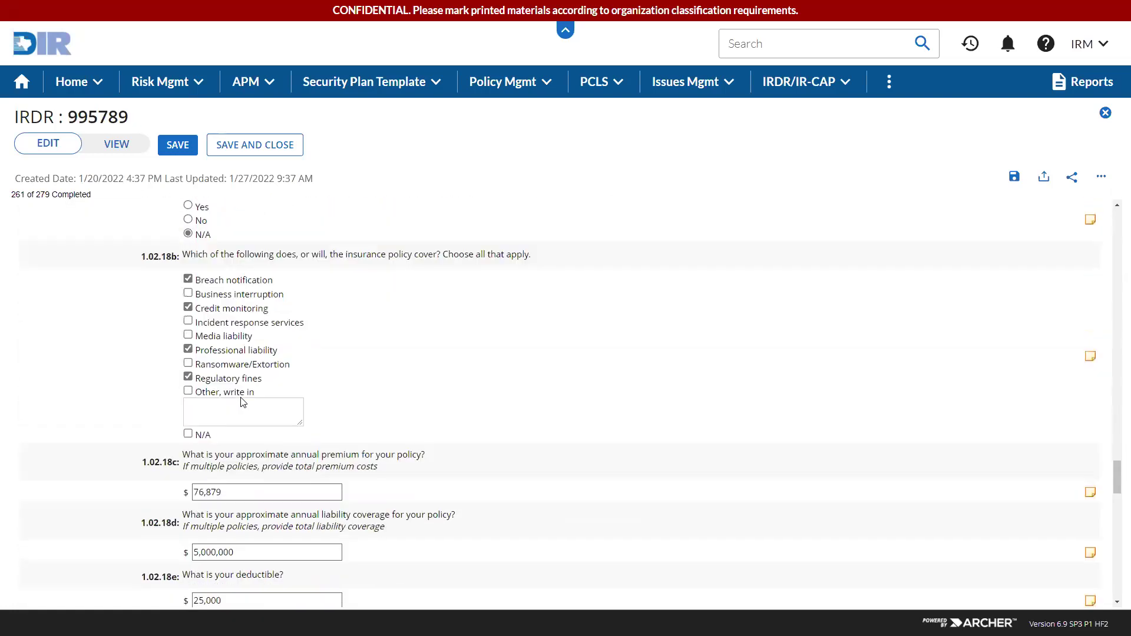
scroll(244, 402, "down", 10)
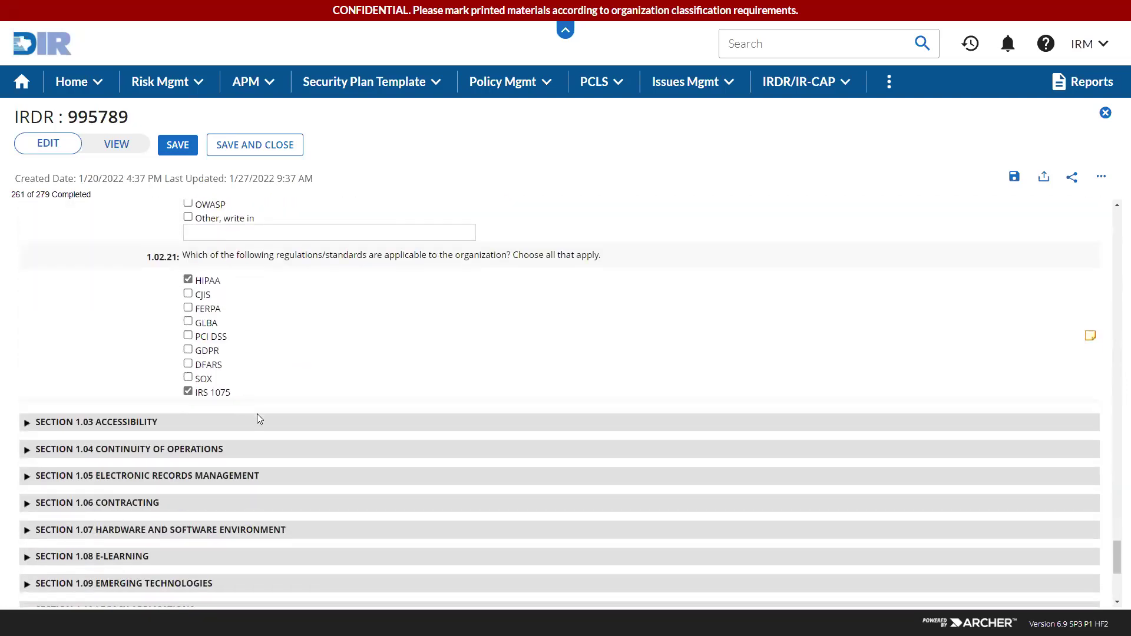
- Expand Section 1.03 Accessibility, answer question 1.03.01 with "No", and choose a reason in follow-up question 1.03.01a
left_click(258, 419)
scroll(258, 415, "down", 2)
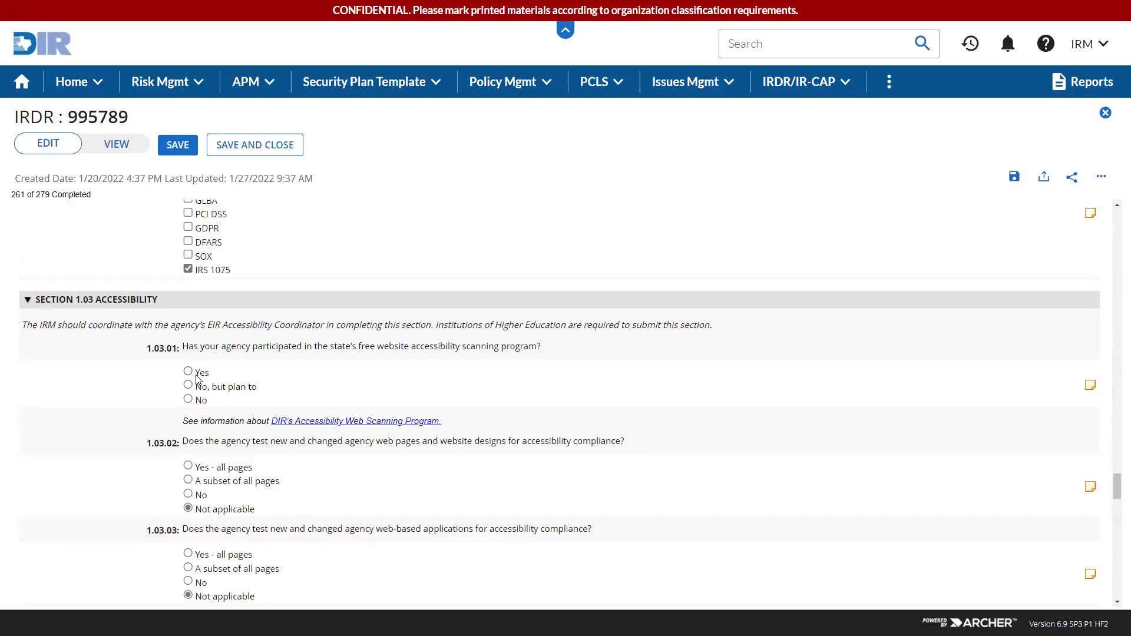
left_click(203, 401)
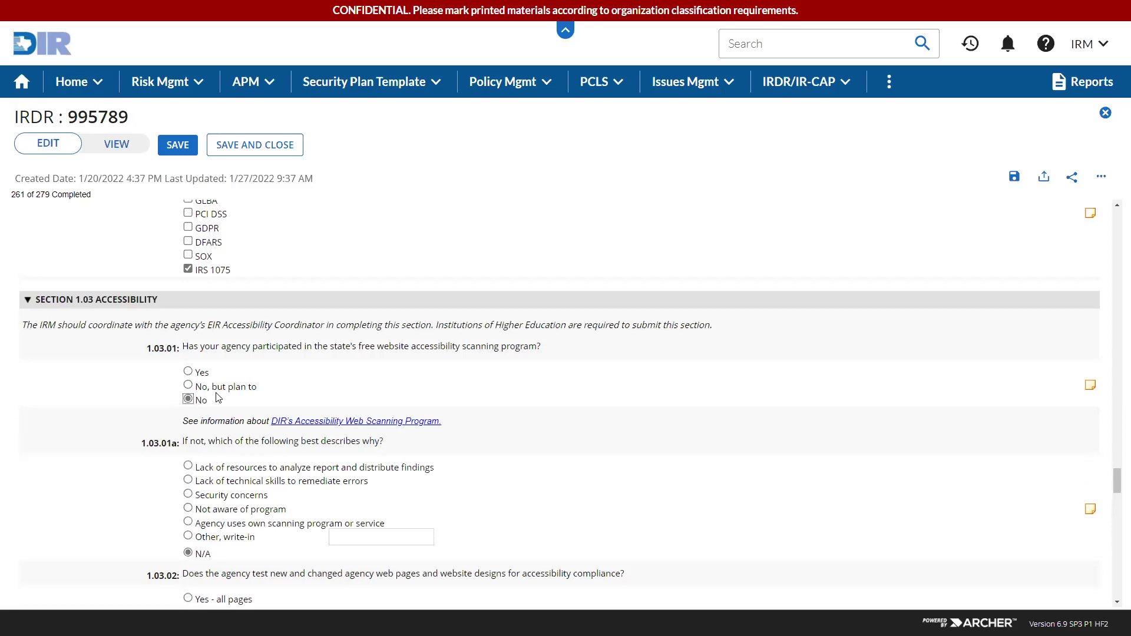
left_click(228, 501)
- Save the questionnaire with the new Part 1 answers
scroll(139, 458, "up", 15)
scroll(276, 392, "up", 20)
scroll(274, 391, "up", 15)
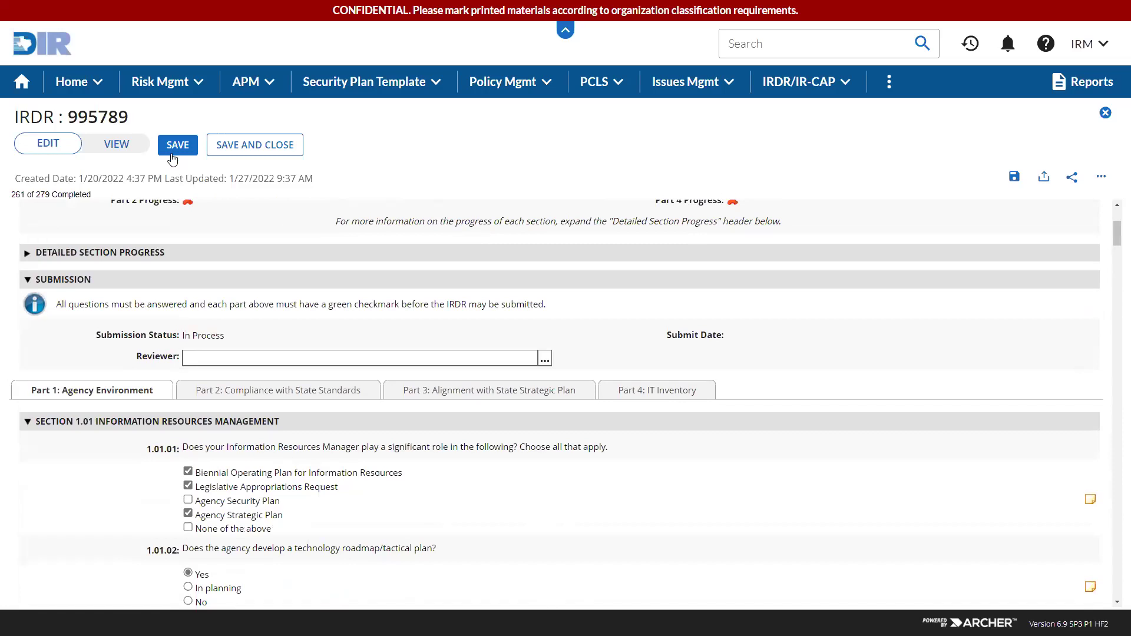
left_click(177, 145)
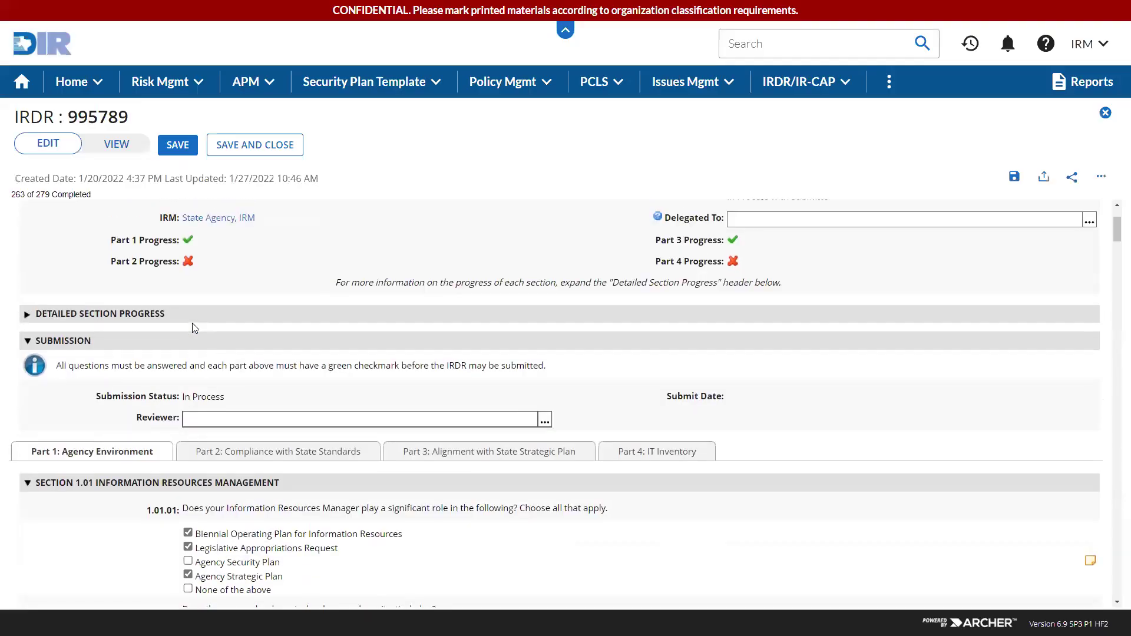
- Open Part 2: Compliance with State Standards, expand Section 2.01 Security, and answer question 2.01.01 with "In compliance"
left_click(201, 512)
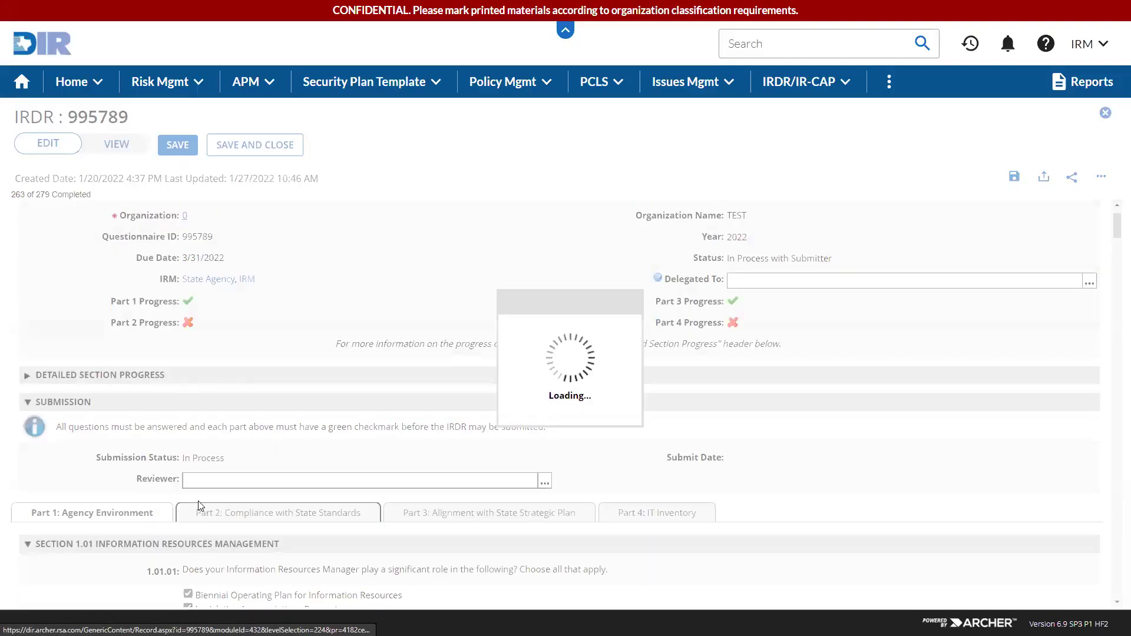
scroll(186, 532, "down", 2)
left_click(177, 535)
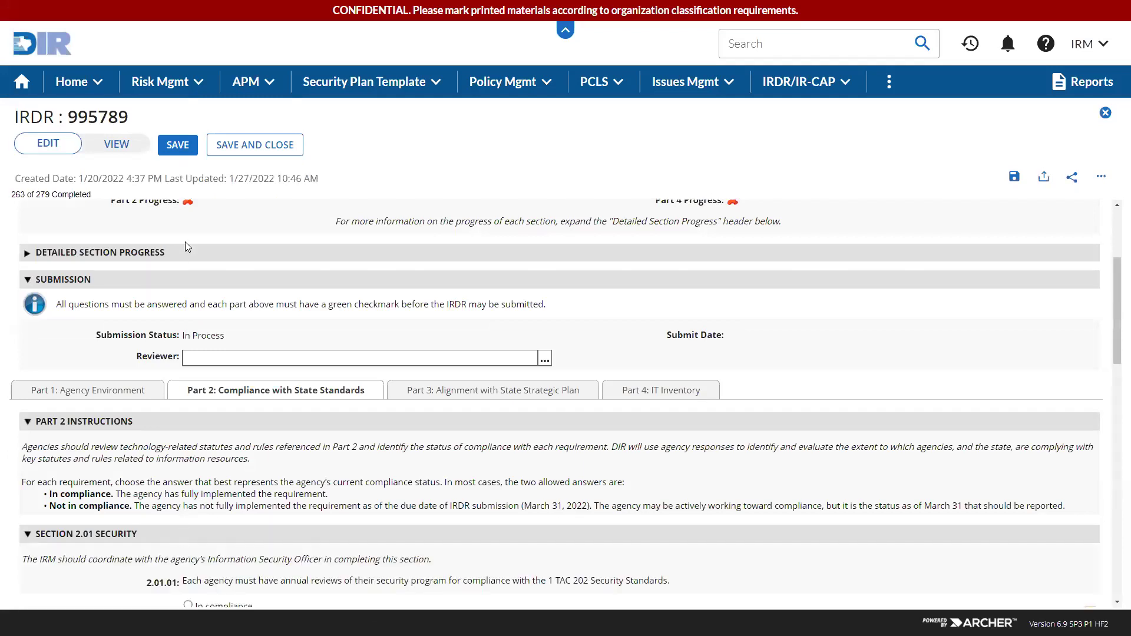
scroll(189, 376, "down", 4)
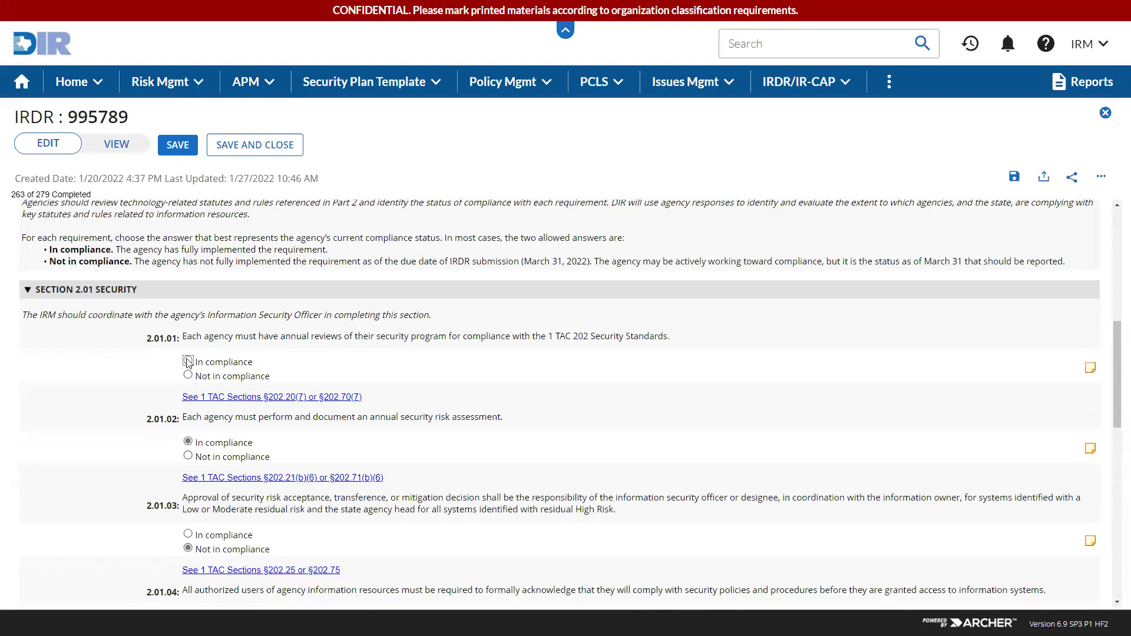
left_click(187, 361)
- Check Section 2.01 in Detailed Section Progress and save the questionnaire with the Part 2 answer
scroll(187, 358, "up", 5)
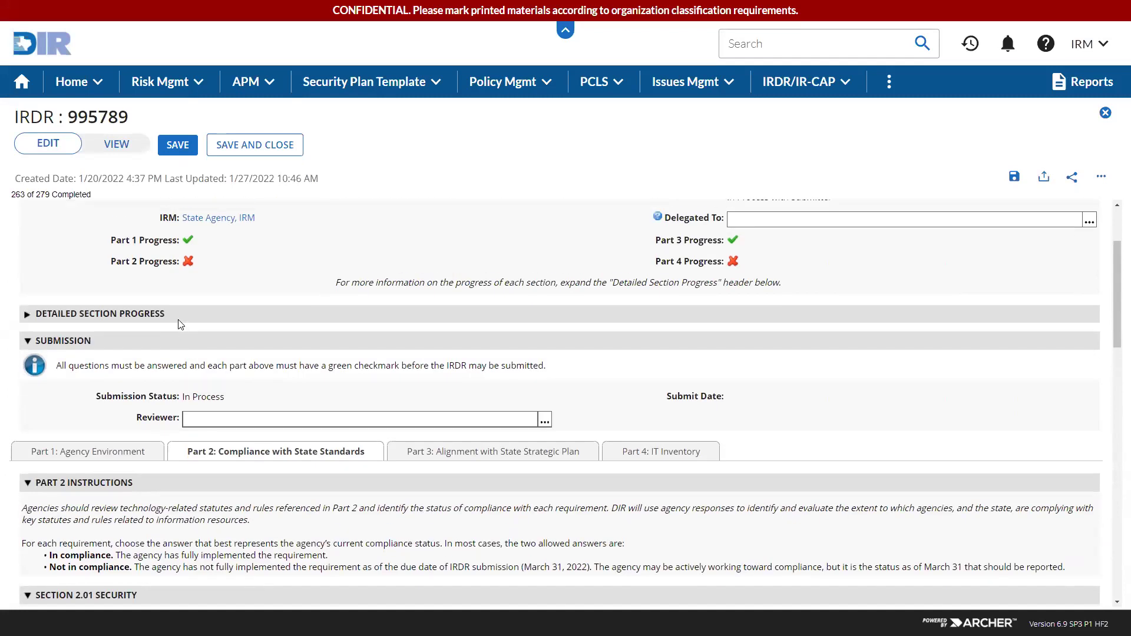
left_click(178, 323)
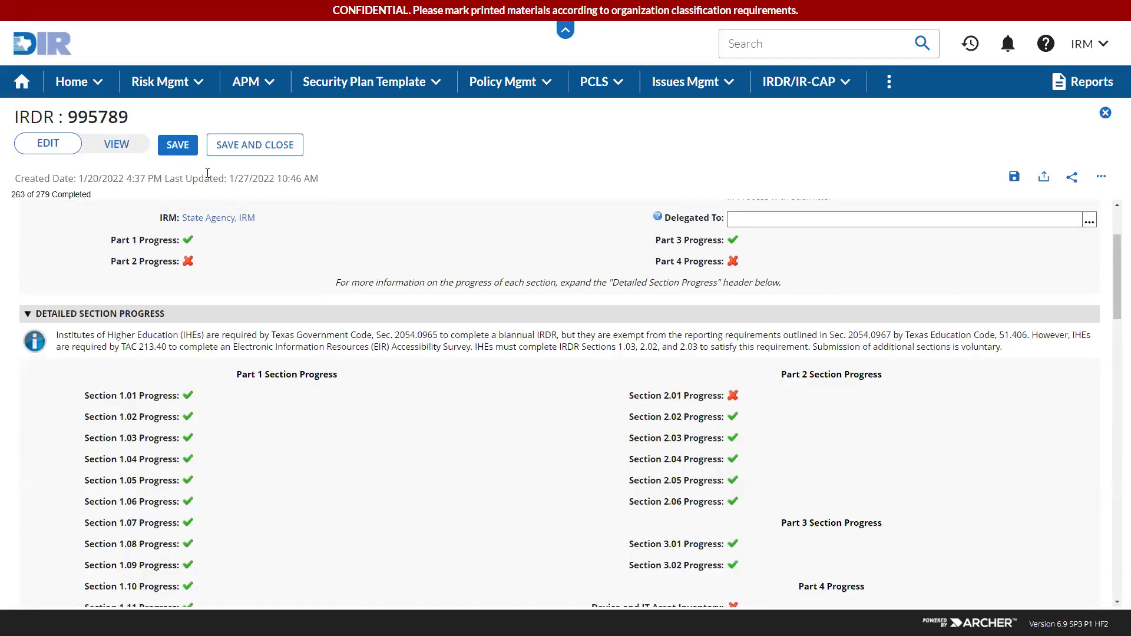
left_click(182, 152)
left_click(845, 314)
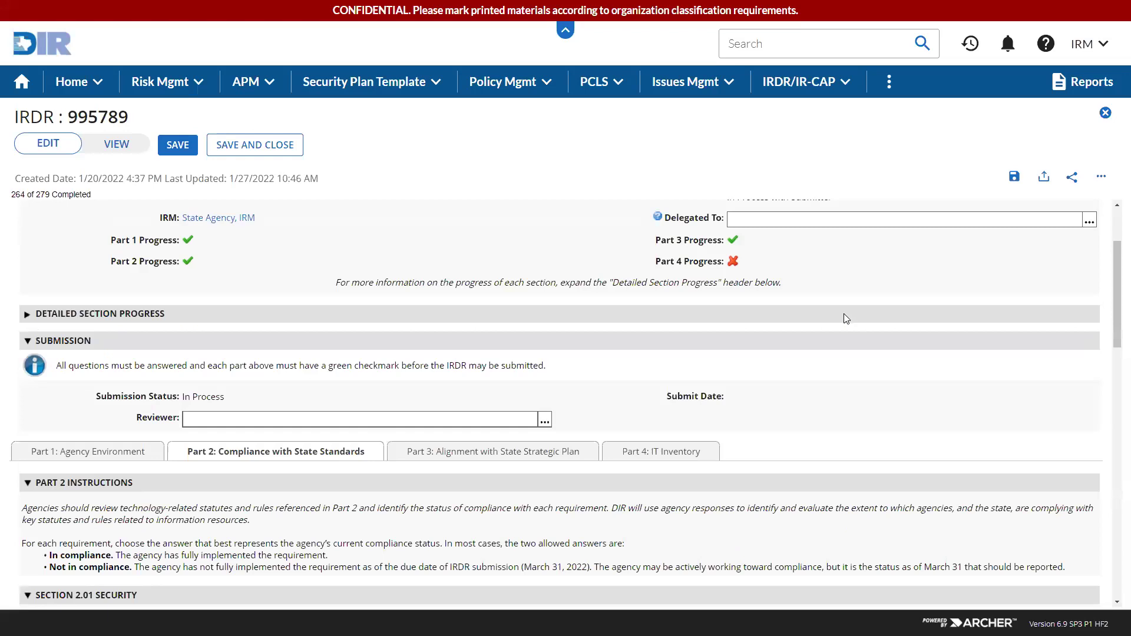
- Add the comment "not in compliance because of XYZ..." to question 2.01.03, then save and close the comment record
scroll(844, 315, "down", 4)
scroll(229, 526, "down", 3)
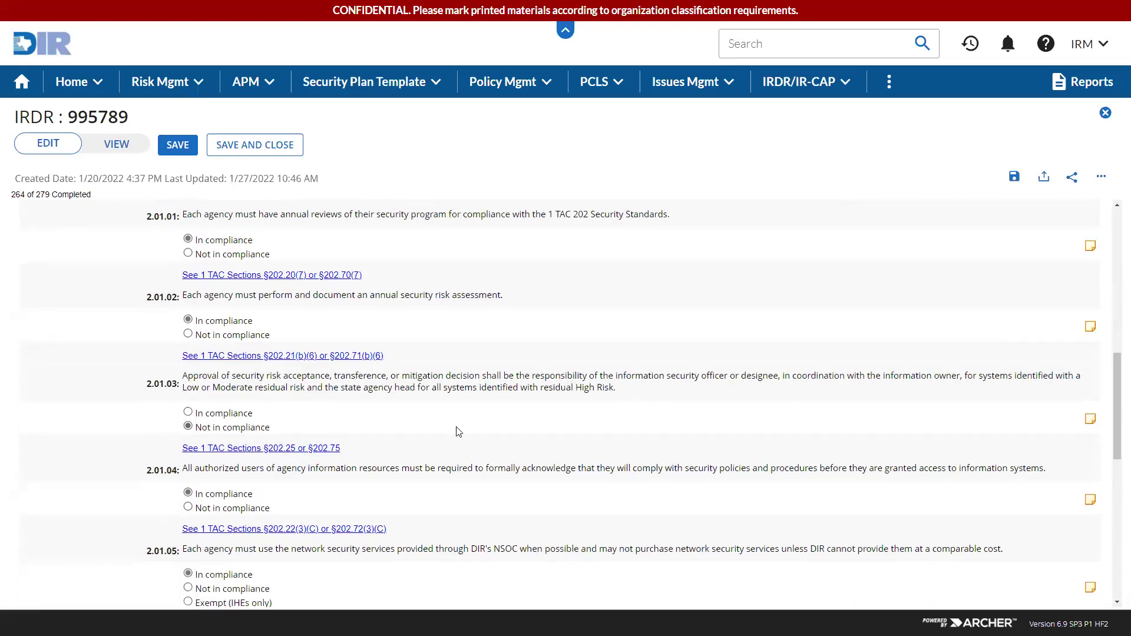
left_click(1091, 420)
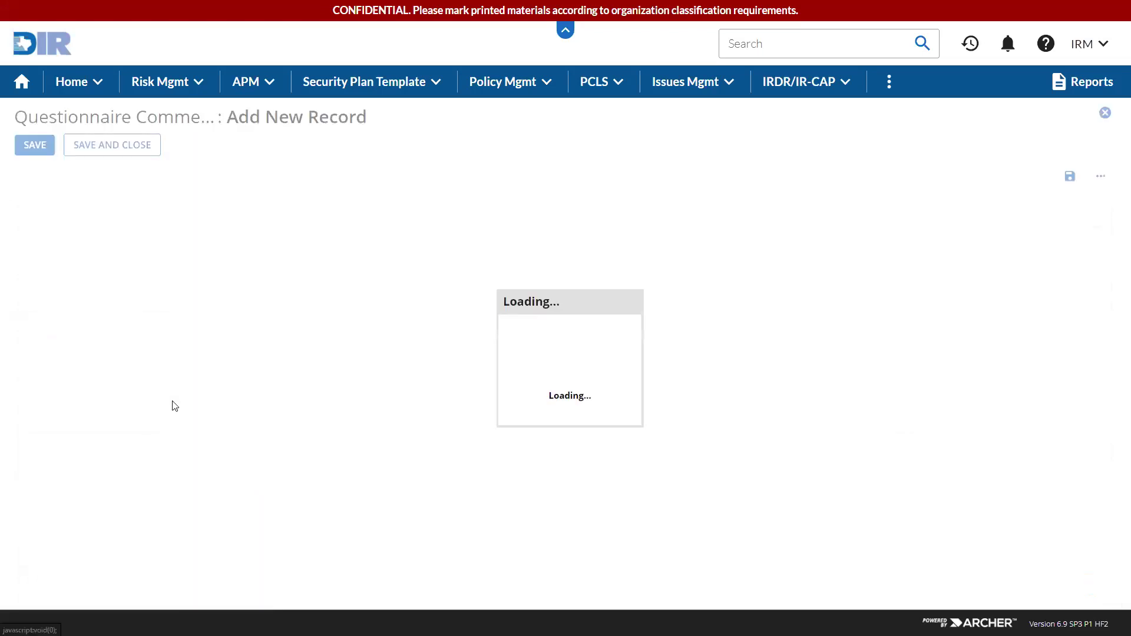
left_click(376, 310)
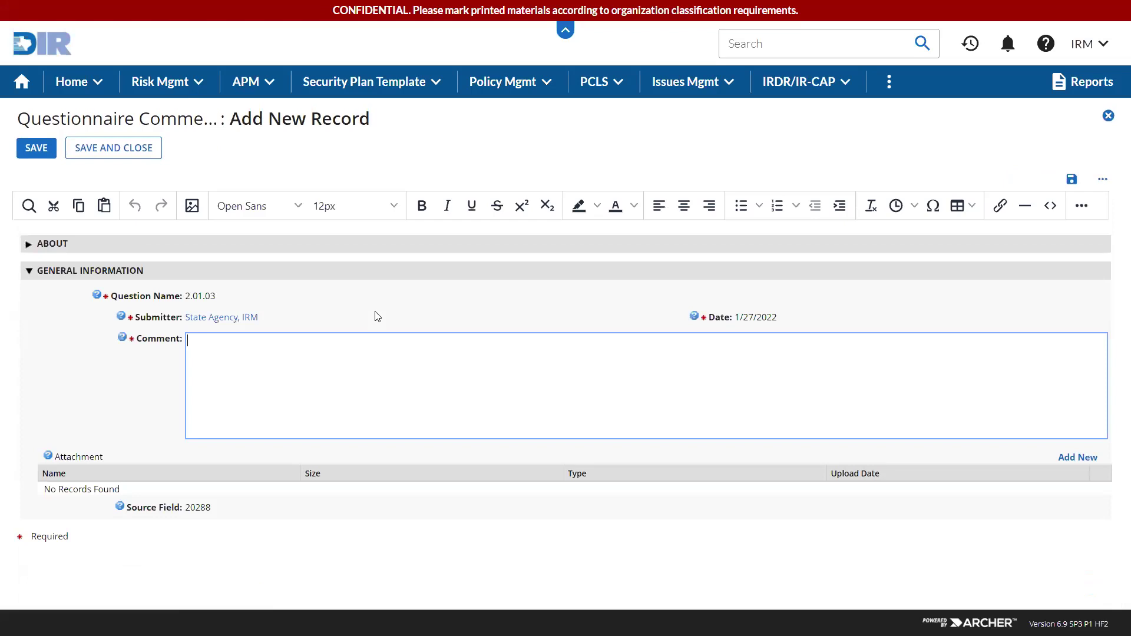
type("not in compliance bec")
type("of XYZ...")
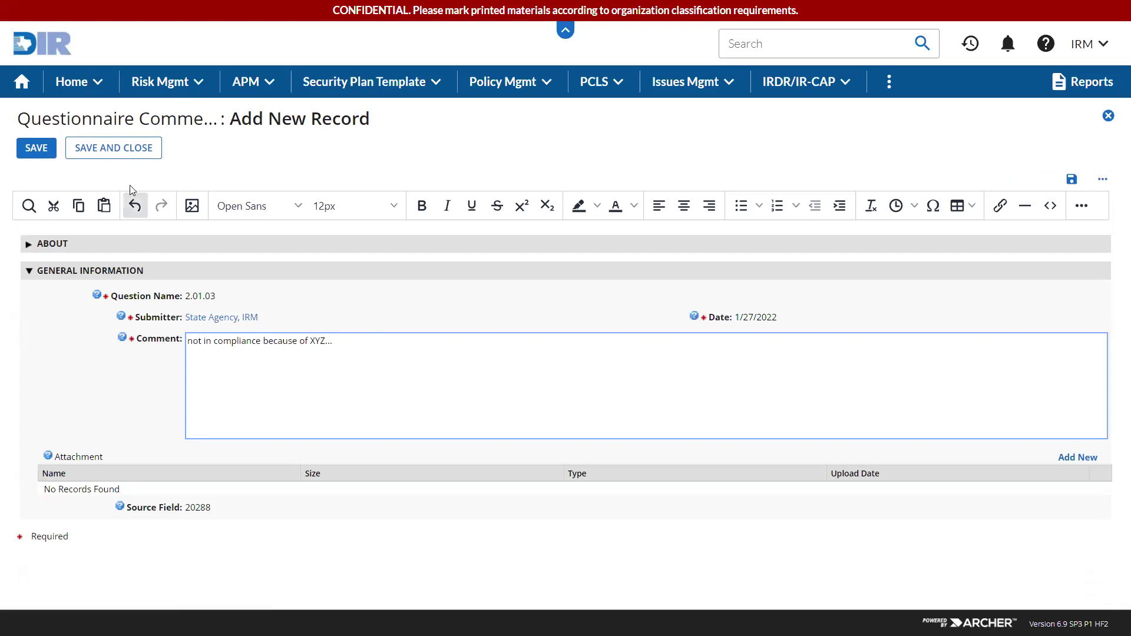
left_click(118, 155)
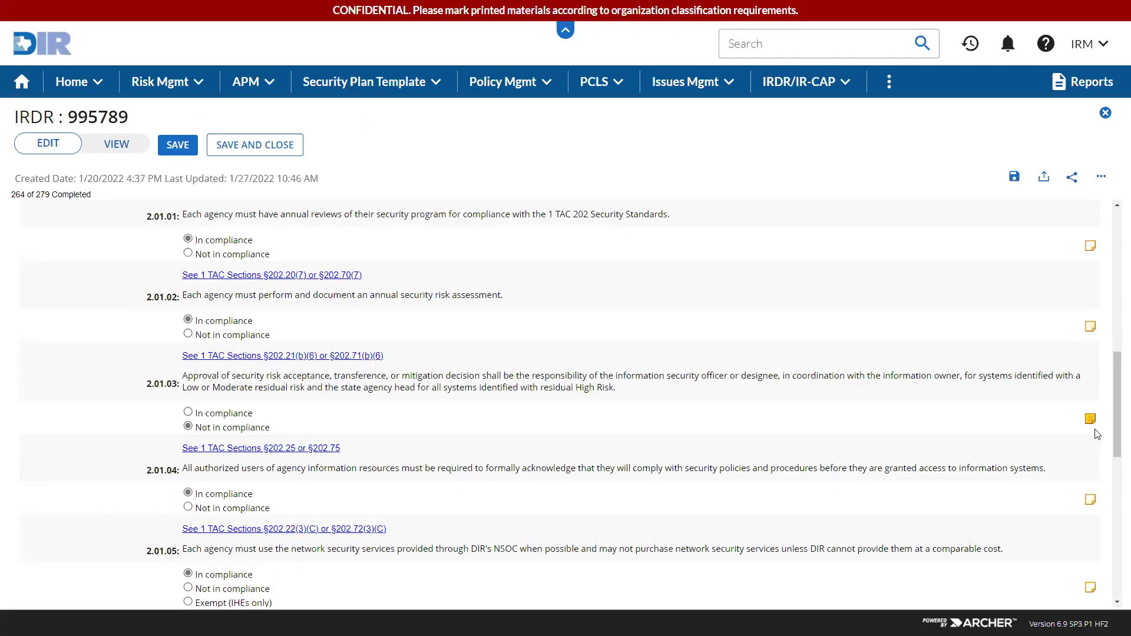
- Open Part 4: IT Inventory, expand Asset Inventory Attestation and Devices, and review the attestation and the listed device records
scroll(1098, 434, "down", 3)
scroll(1096, 436, "up", 8)
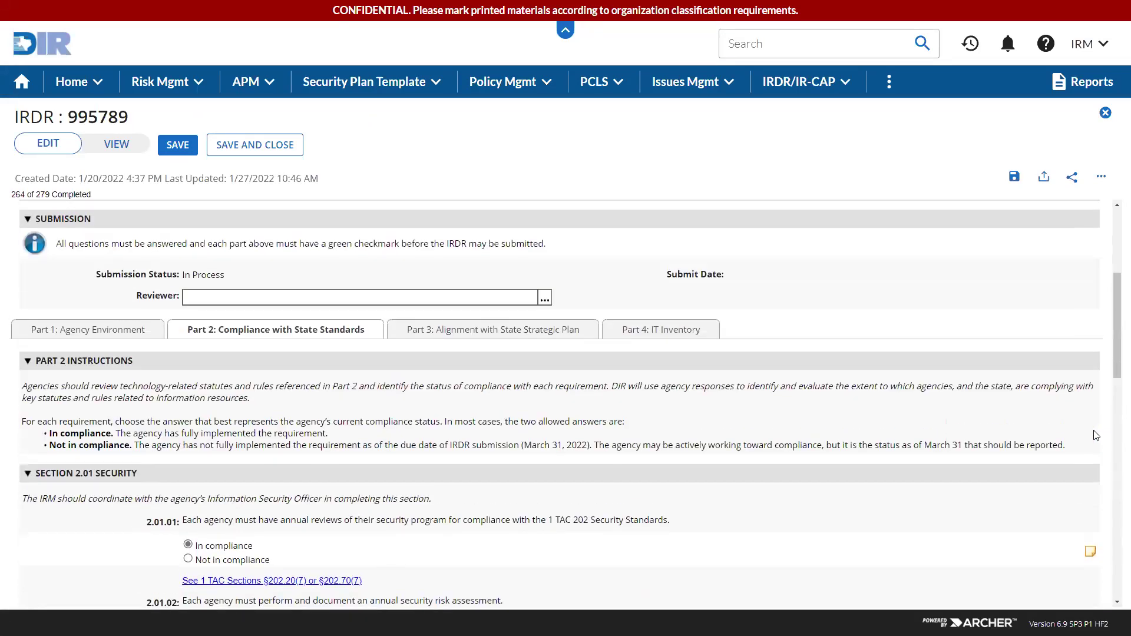
scroll(1096, 436, "up", 3)
left_click(633, 446)
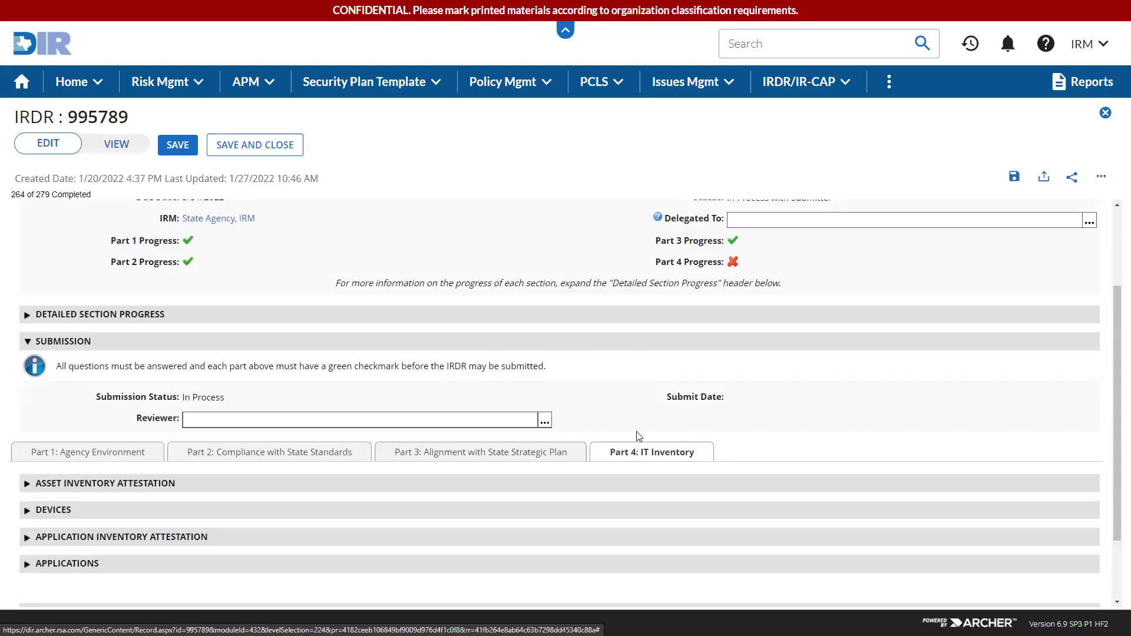
left_click(610, 511)
left_click(602, 485)
scroll(603, 482, "down", 3)
scroll(603, 484, "down", 3)
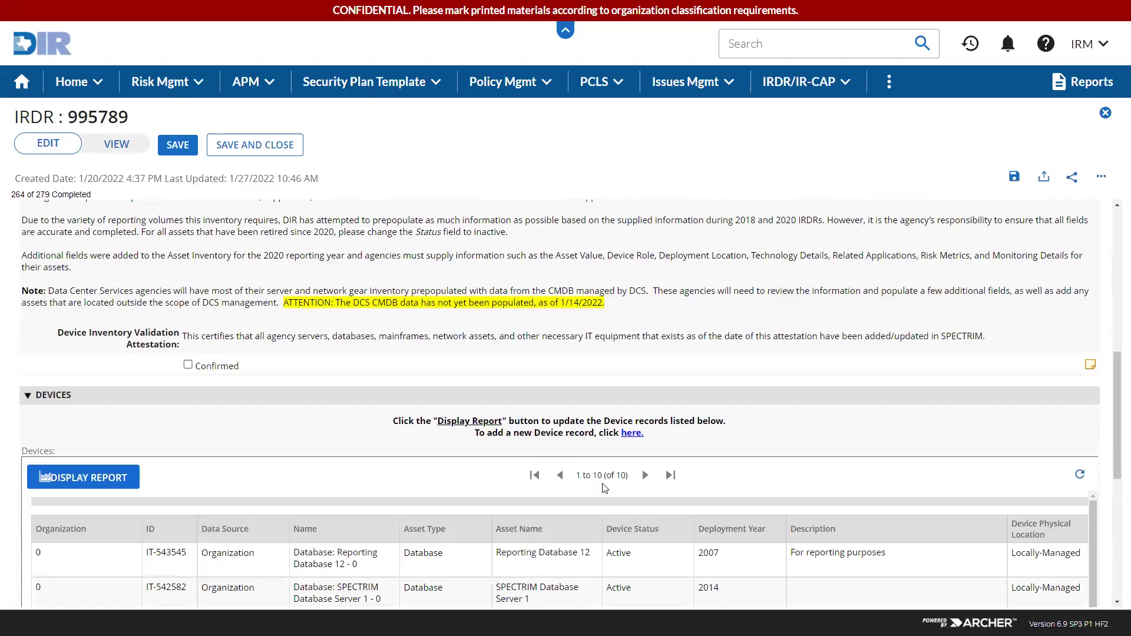
scroll(440, 422, "down", 1)
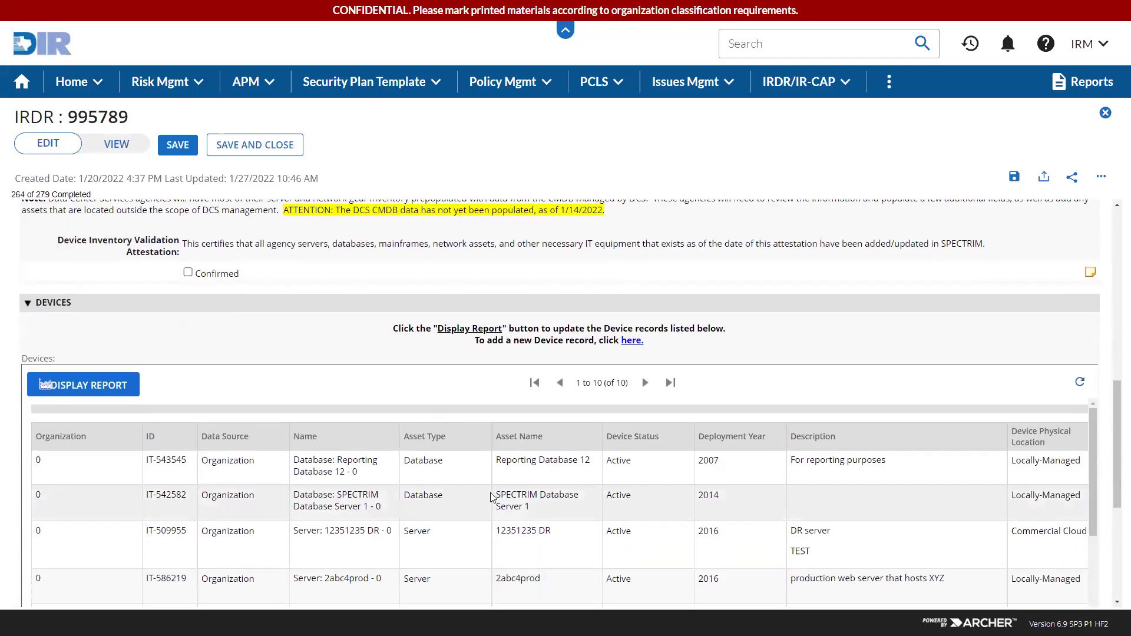
scroll(460, 487, "down", 1)
scroll(460, 487, "up", 1)
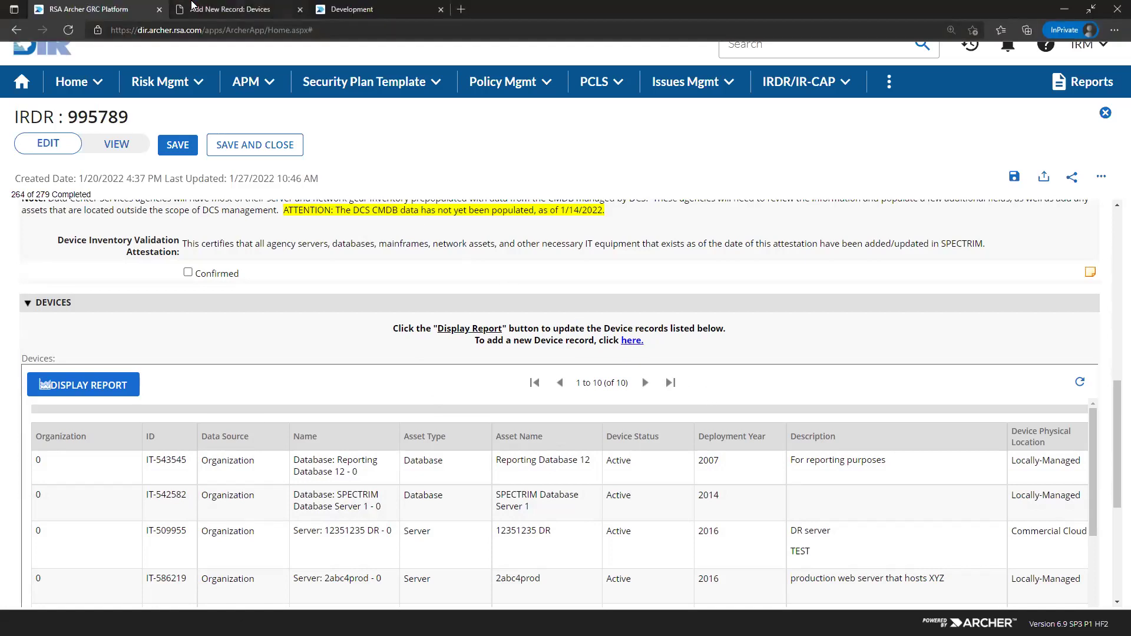
- In the new device record, set Asset Type to Security Device and Asset Name to "Firewall 12"
left_click(198, 7)
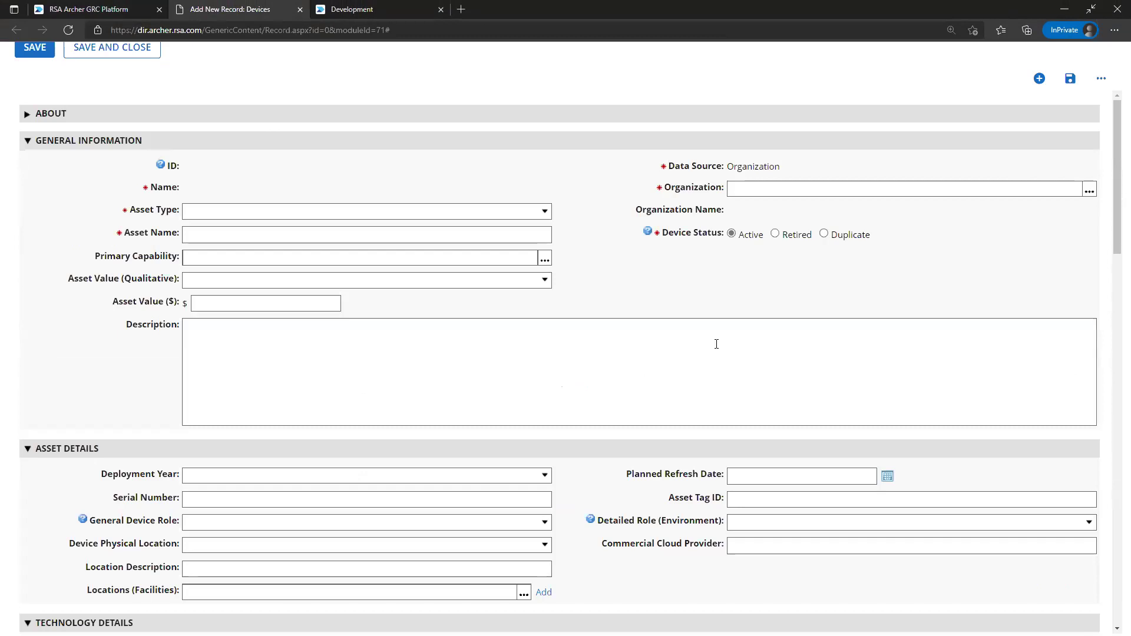
left_click(326, 210)
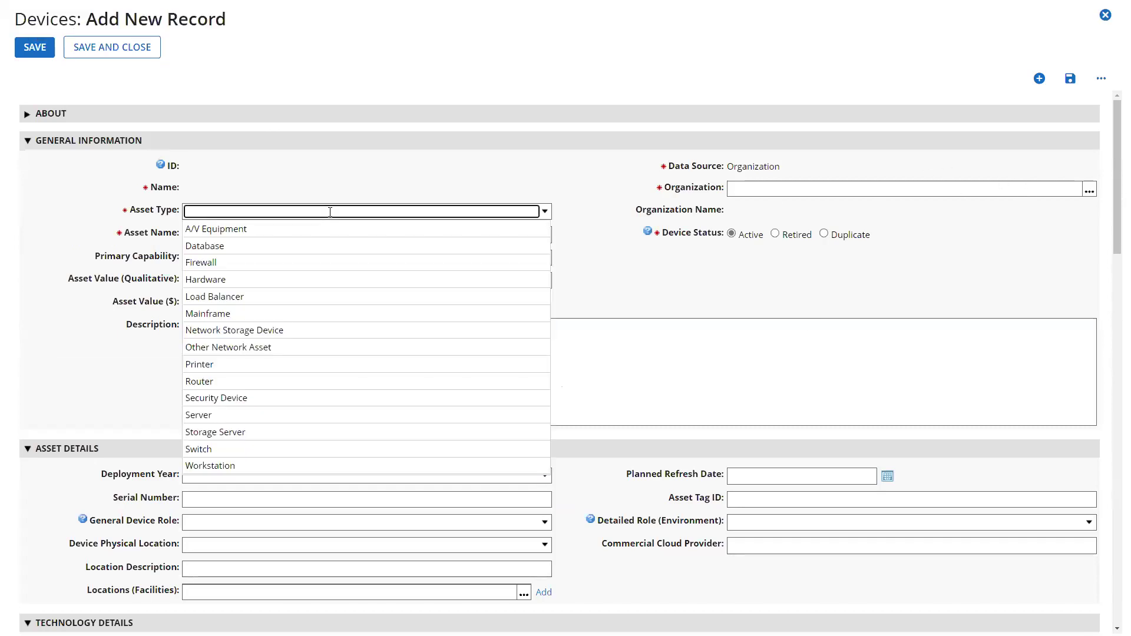
left_click(349, 400)
left_click(226, 235)
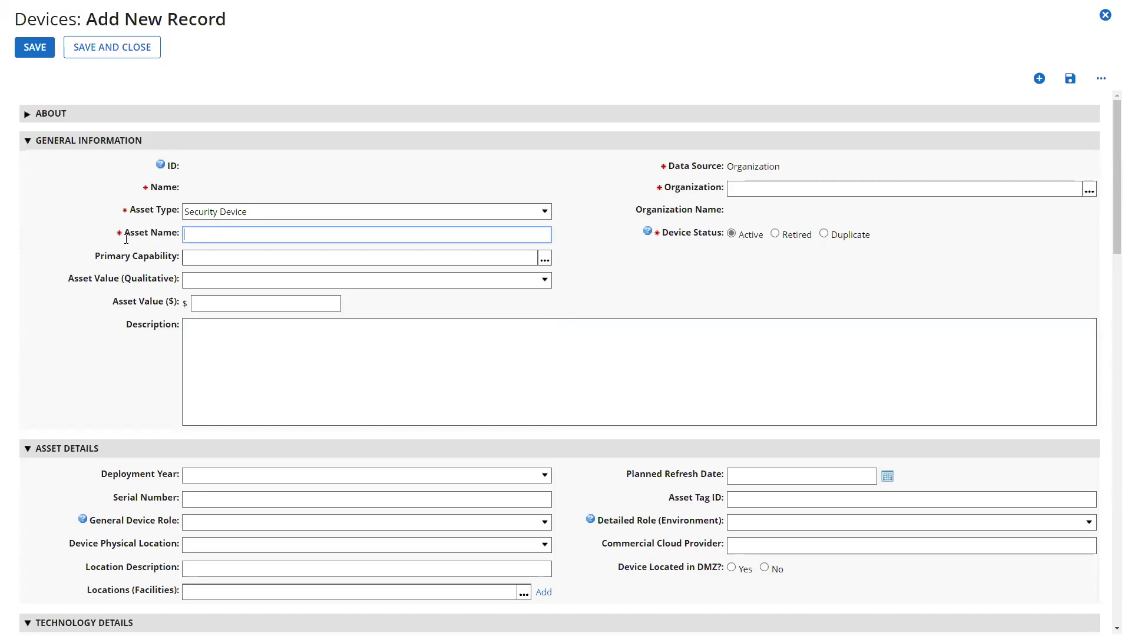
type("Firewo")
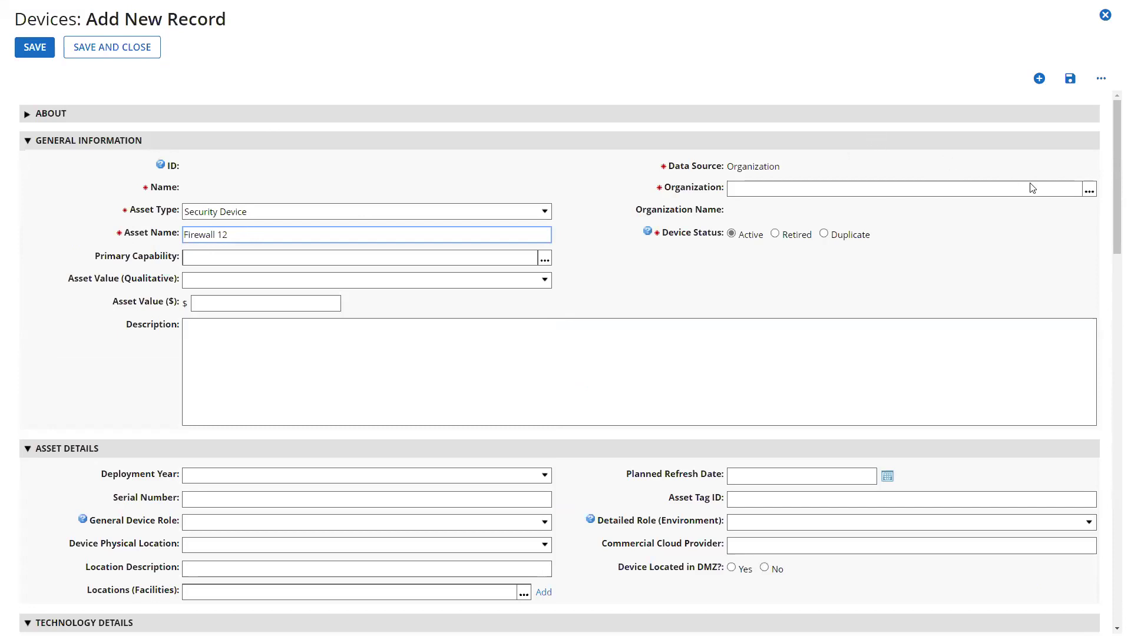
- Assign organization 0 (TEST) to the new device and set its General Device Role to Production
left_click(1089, 190)
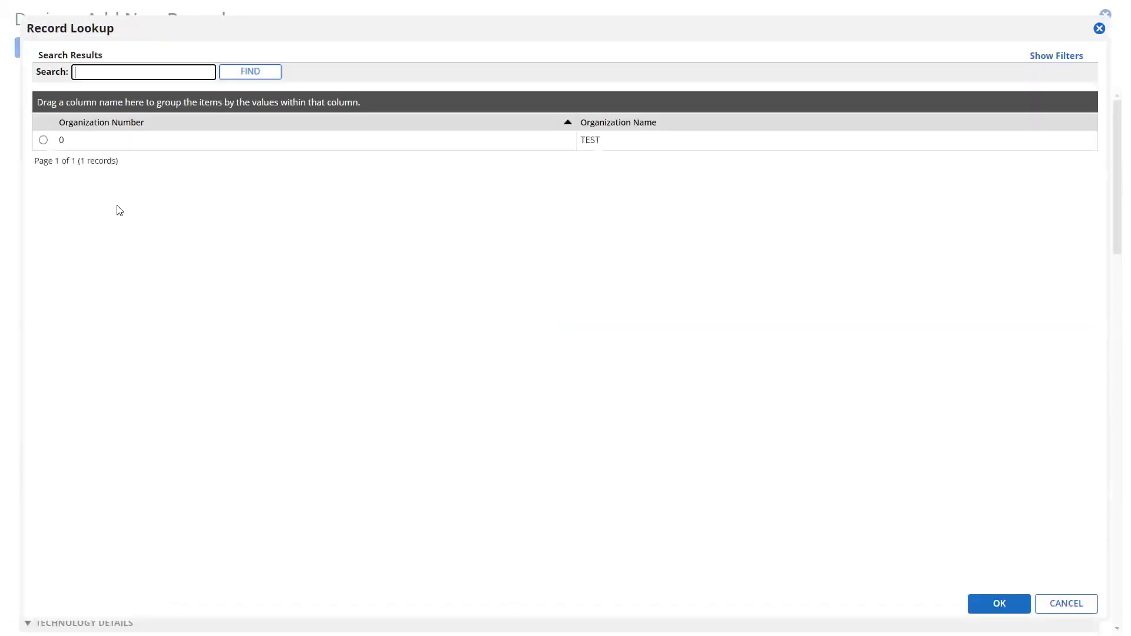
left_click(101, 143)
left_click(1000, 604)
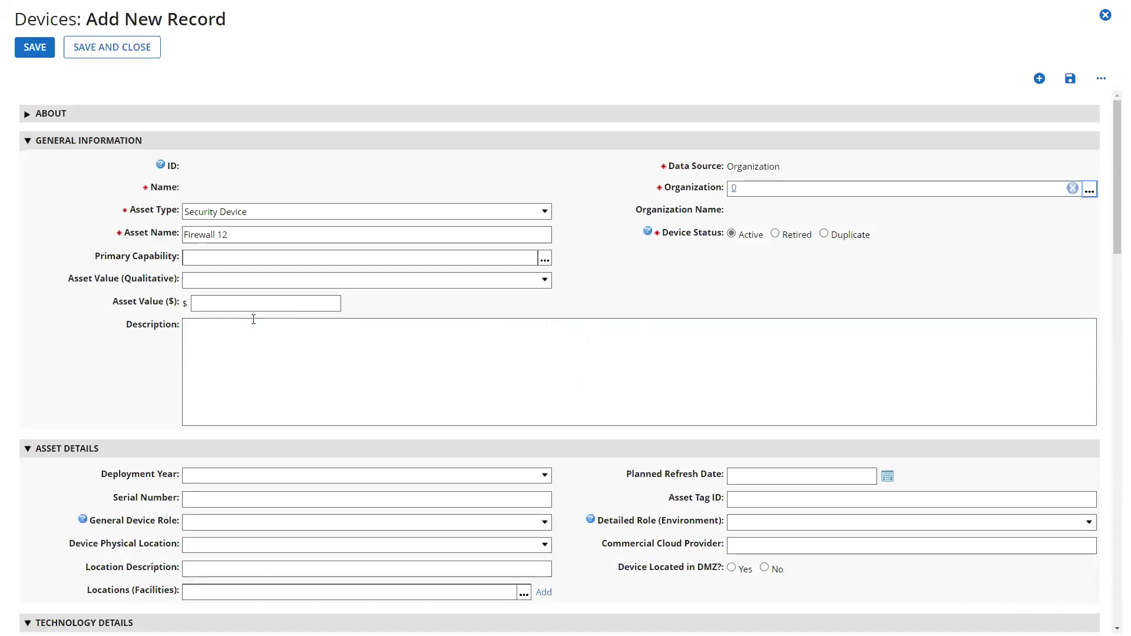
scroll(359, 489, "down", 1)
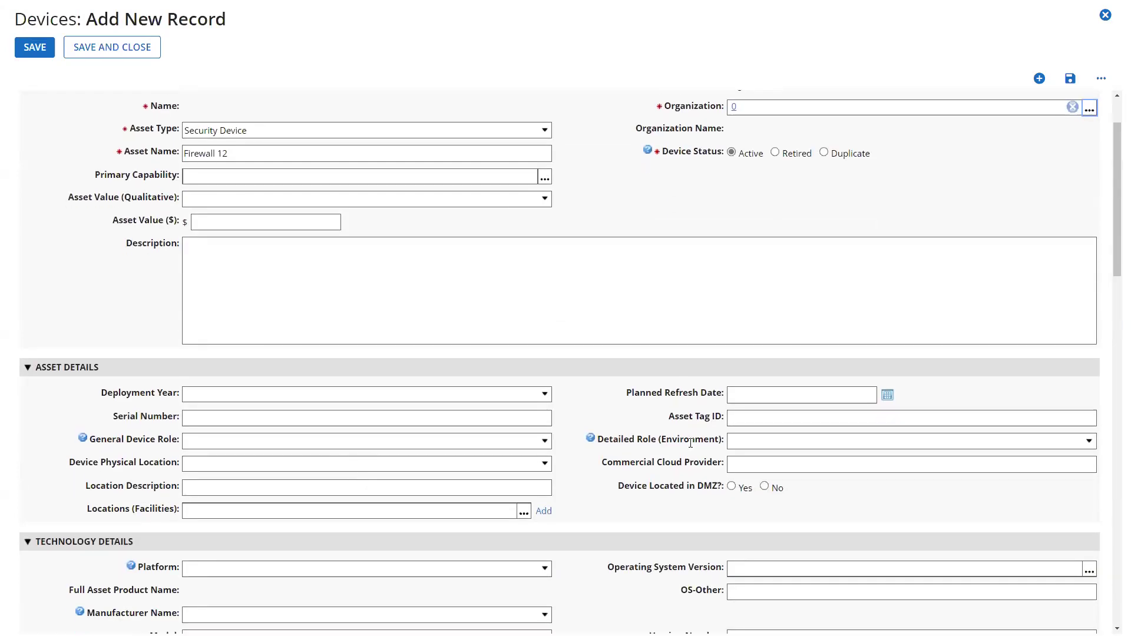
left_click(264, 441)
left_click(270, 475)
- In the device's Risk Metrics, set Probability to 2 and Impact/Criticality to 4
scroll(274, 480, "down", 1)
scroll(268, 475, "down", 1)
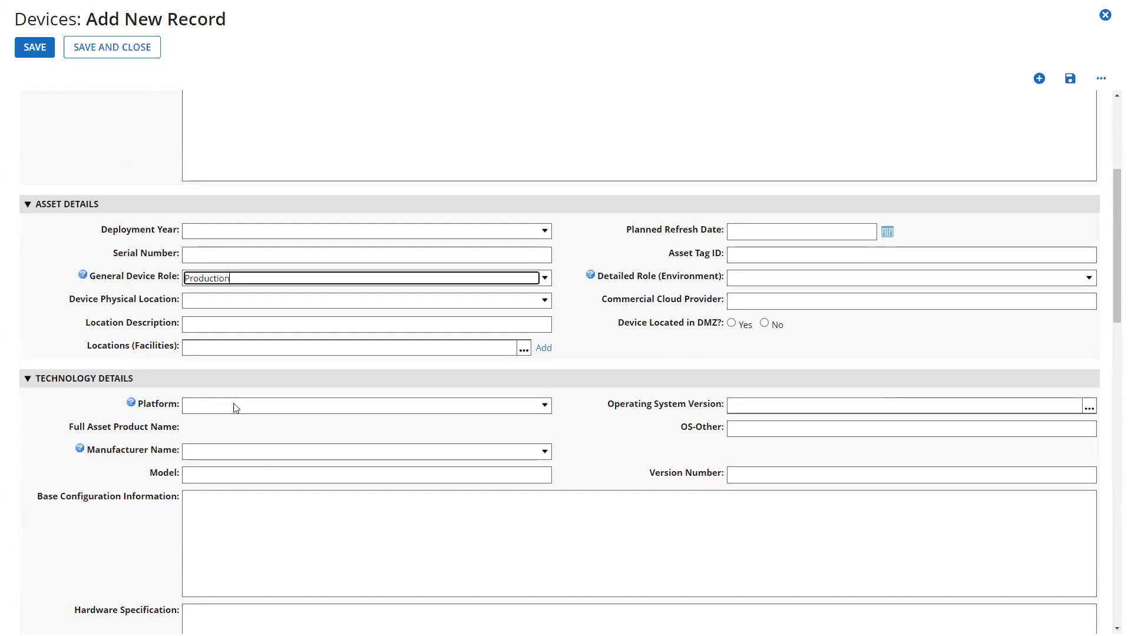
scroll(235, 408, "down", 6)
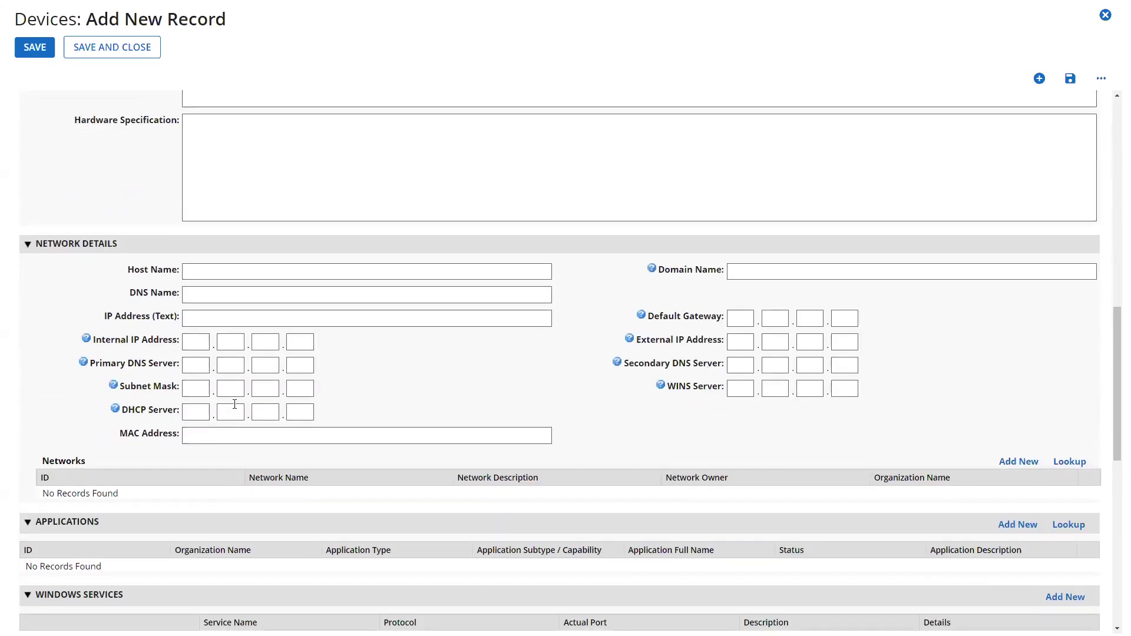
scroll(235, 404, "down", 4)
left_click(231, 398)
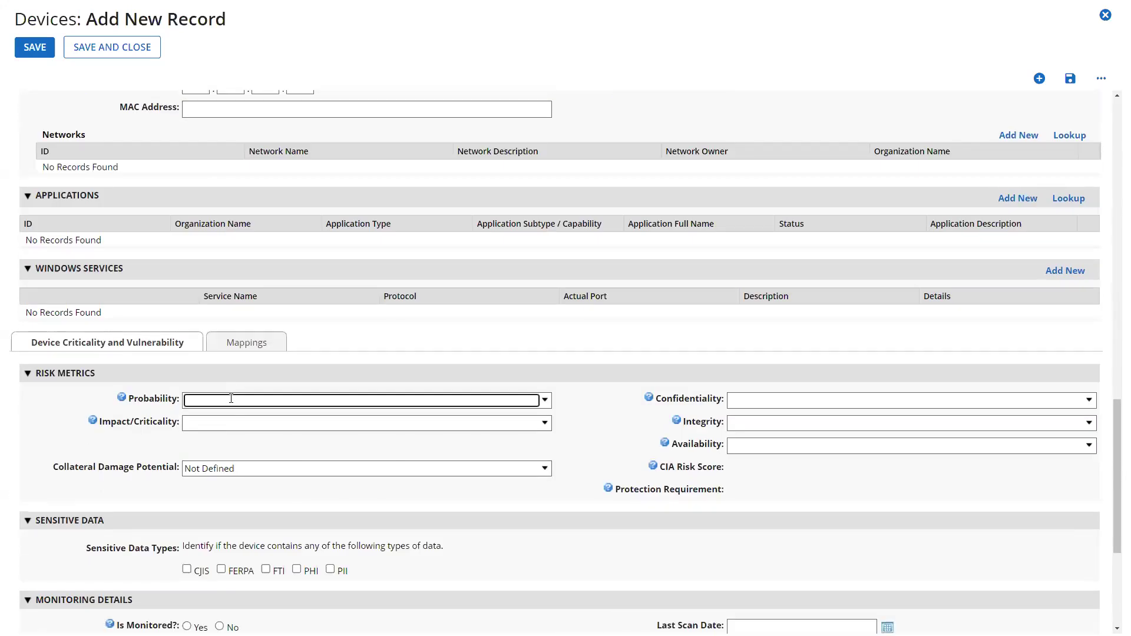
left_click(260, 468)
left_click(222, 422)
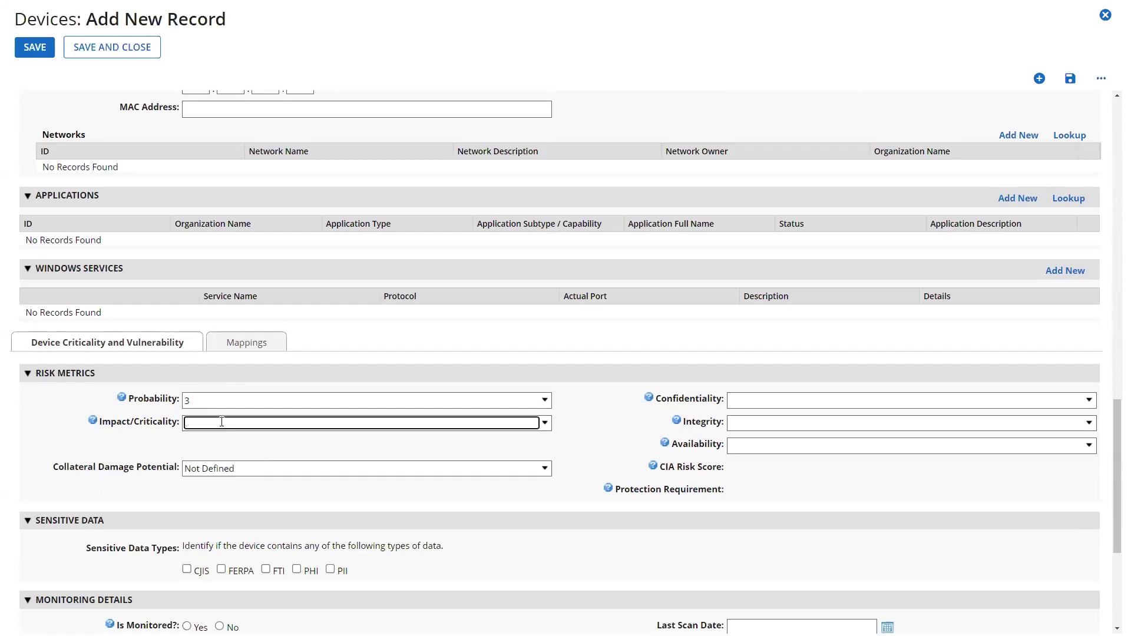
left_click(240, 507)
left_click(235, 401)
left_click(231, 453)
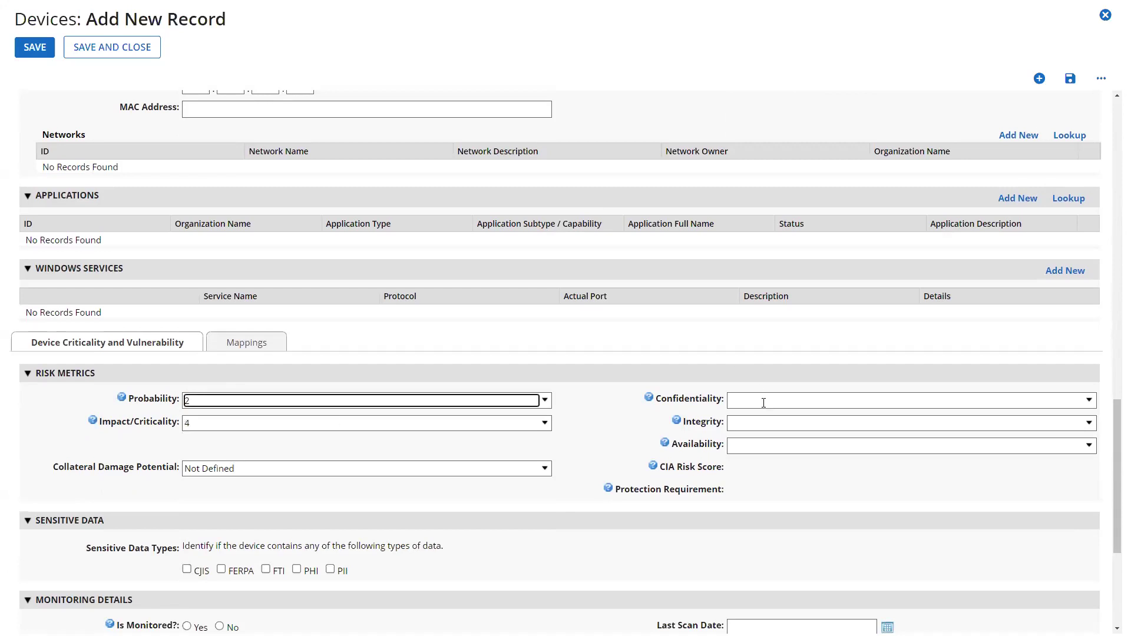
- Set Integrity to 4, Confidentiality to "1 - Lowest Confidentiality Required" and Availability to "5 - Highest Availability Required"
left_click(771, 423)
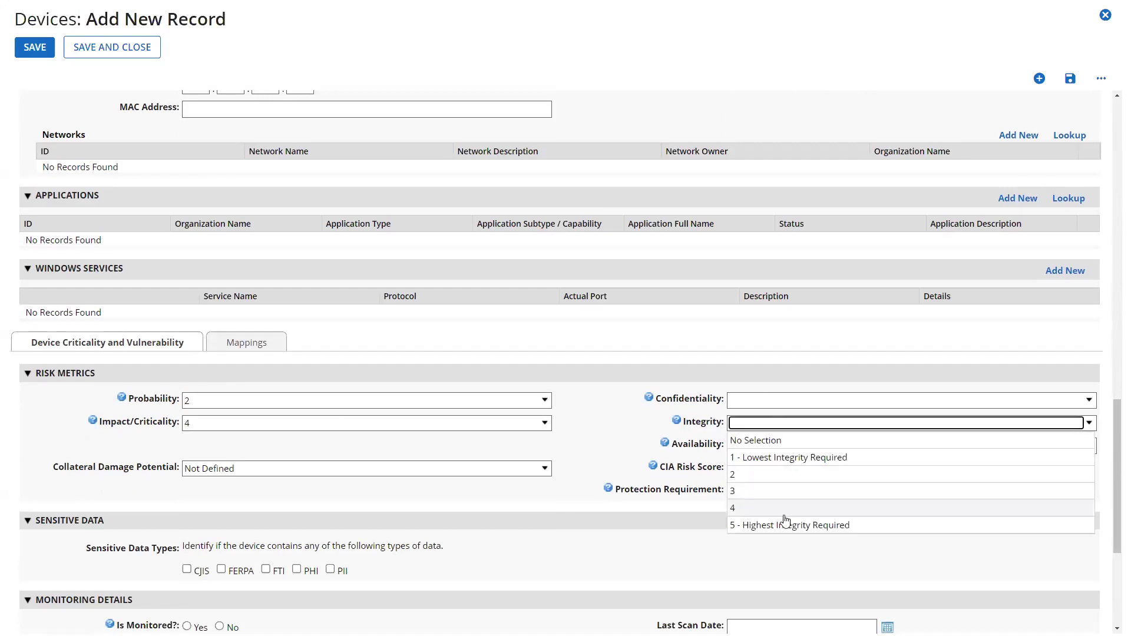
left_click(785, 512)
left_click(769, 400)
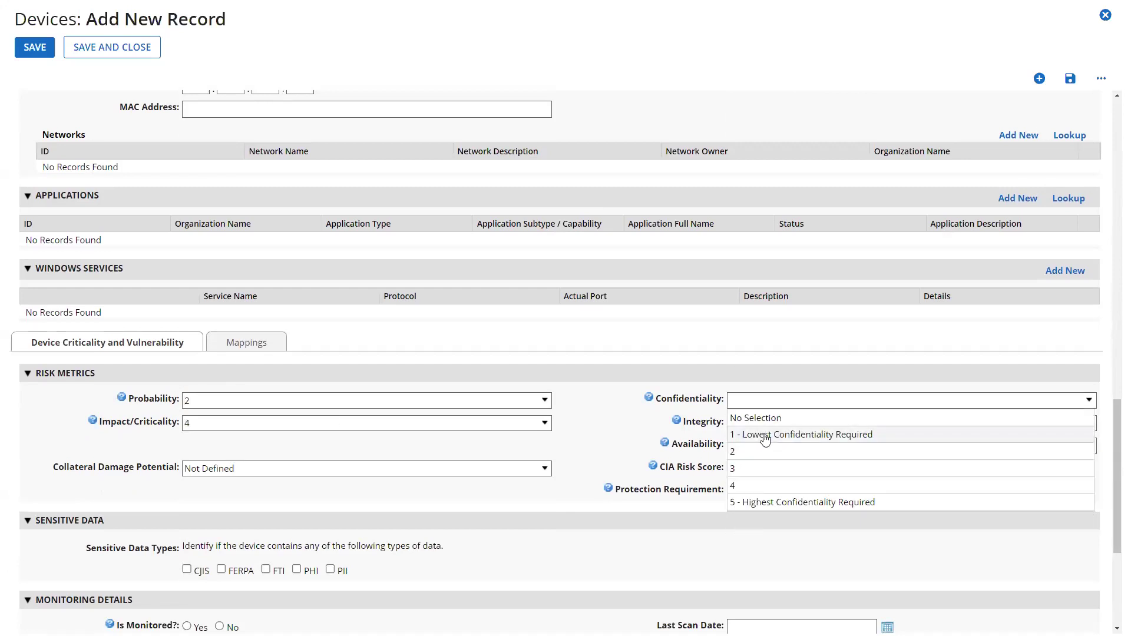
left_click(765, 439)
left_click(766, 447)
left_click(761, 543)
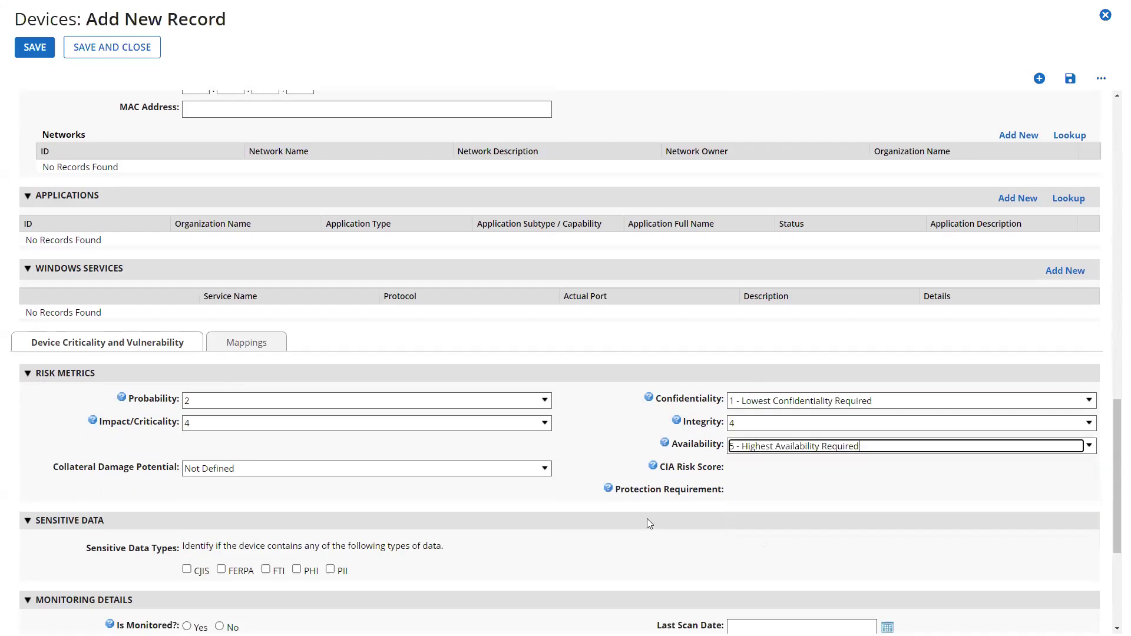
- Save the new Firewall 12 device record and display the devices report from the IRDR questionnaire
left_click(35, 49)
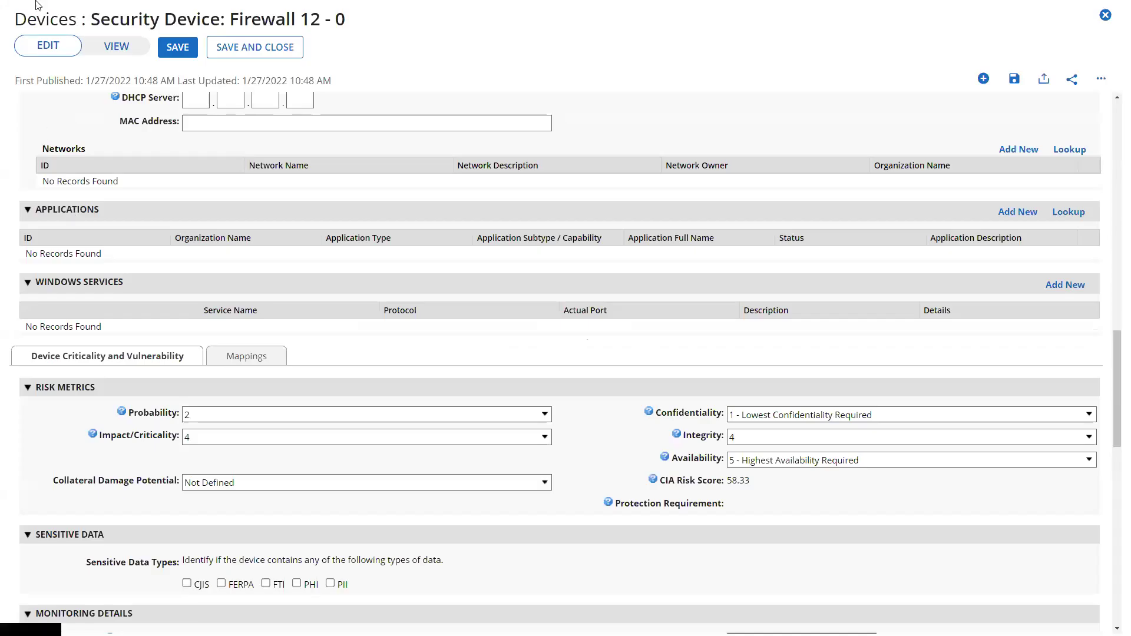
left_click(48, 8)
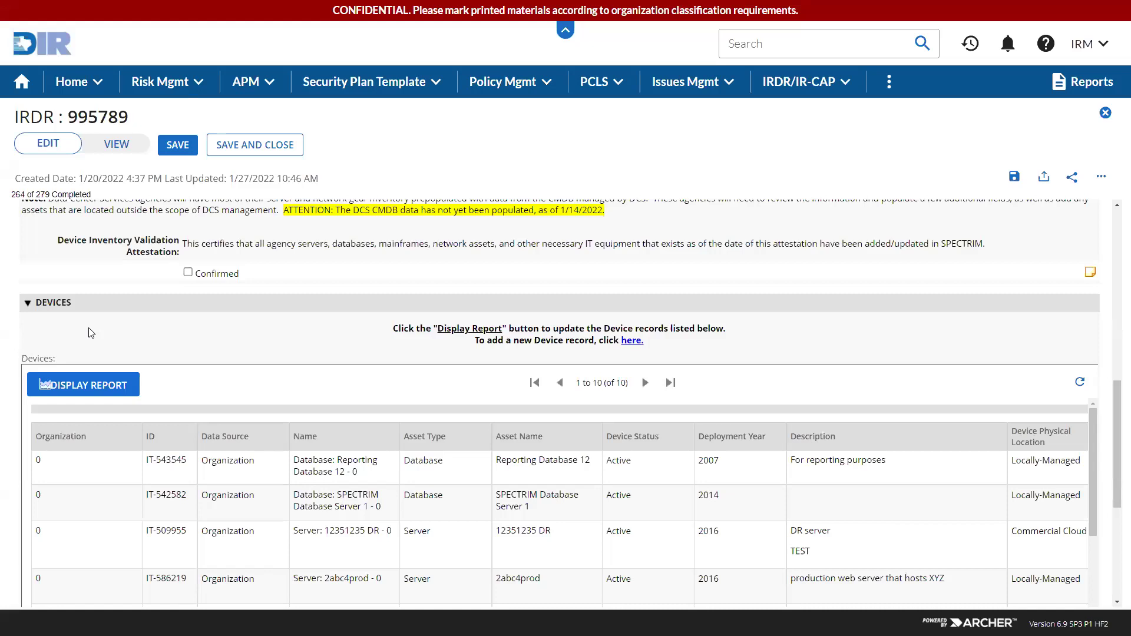
left_click(109, 386)
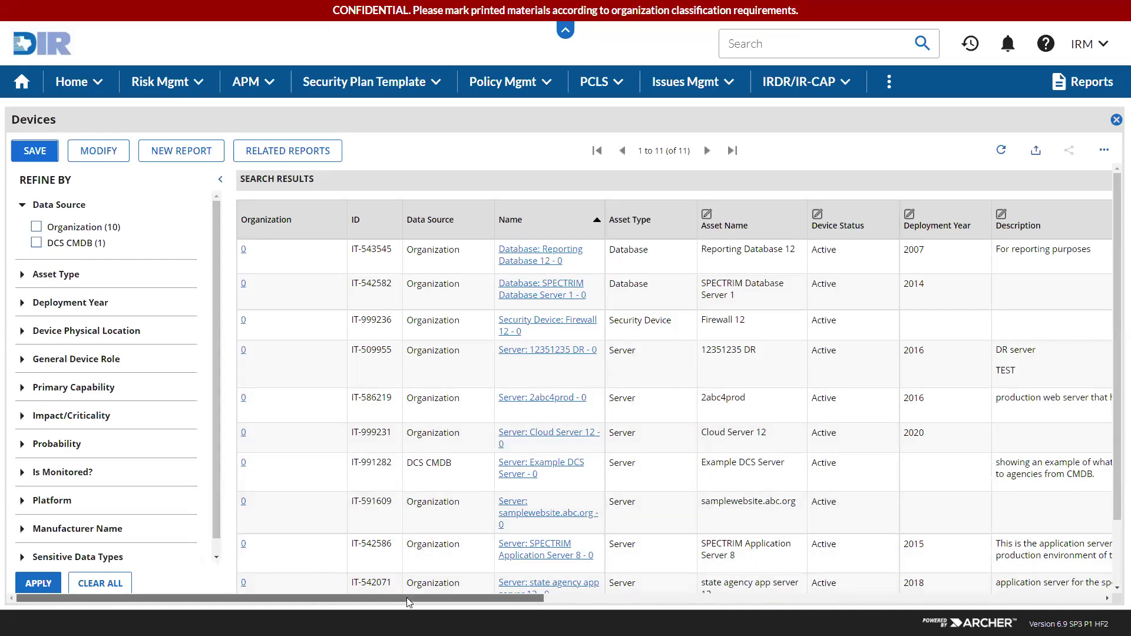
- In the devices report, set the Device Status of SPECTRIM Database Server 1 to Retired
left_click_drag(407, 598, 507, 613)
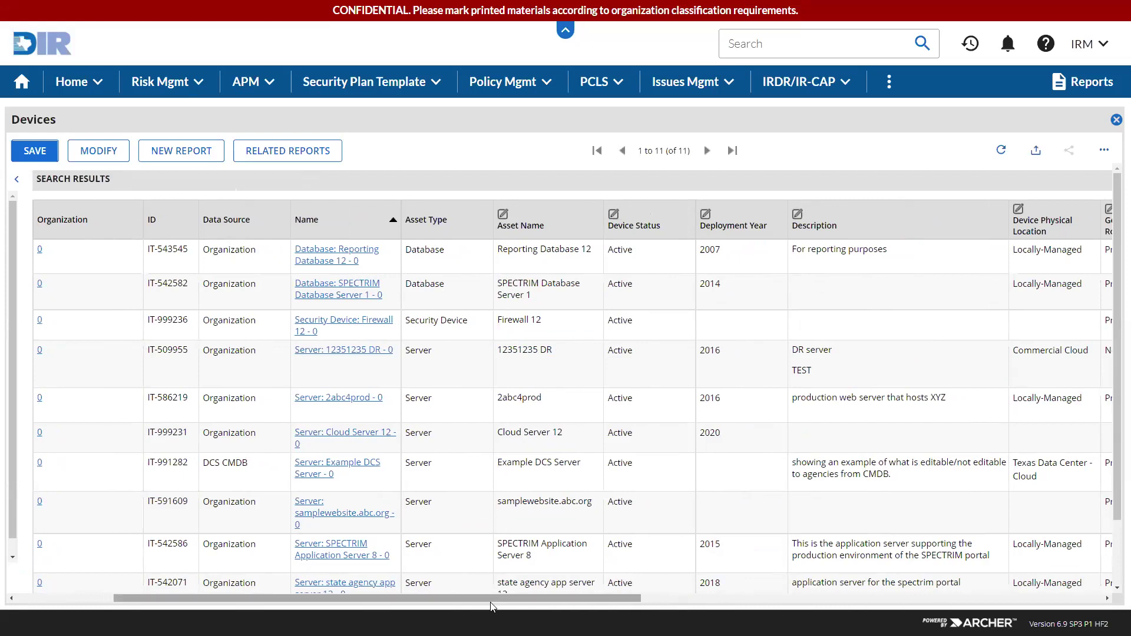
left_click_drag(486, 597, 521, 596)
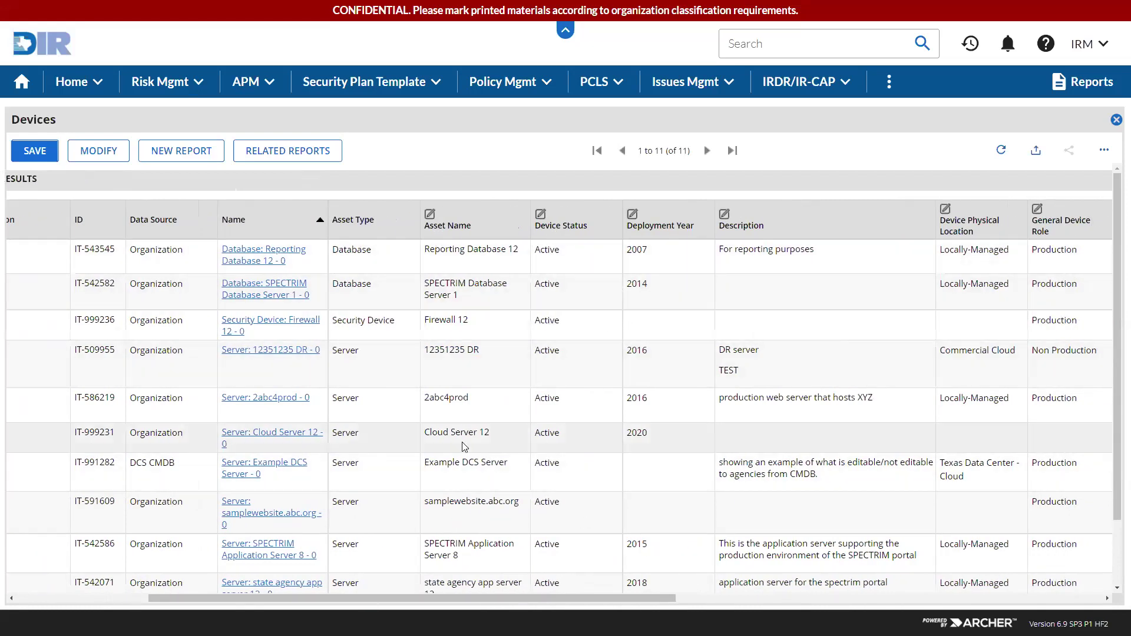
left_click(617, 321)
left_click(602, 283)
left_click(604, 283)
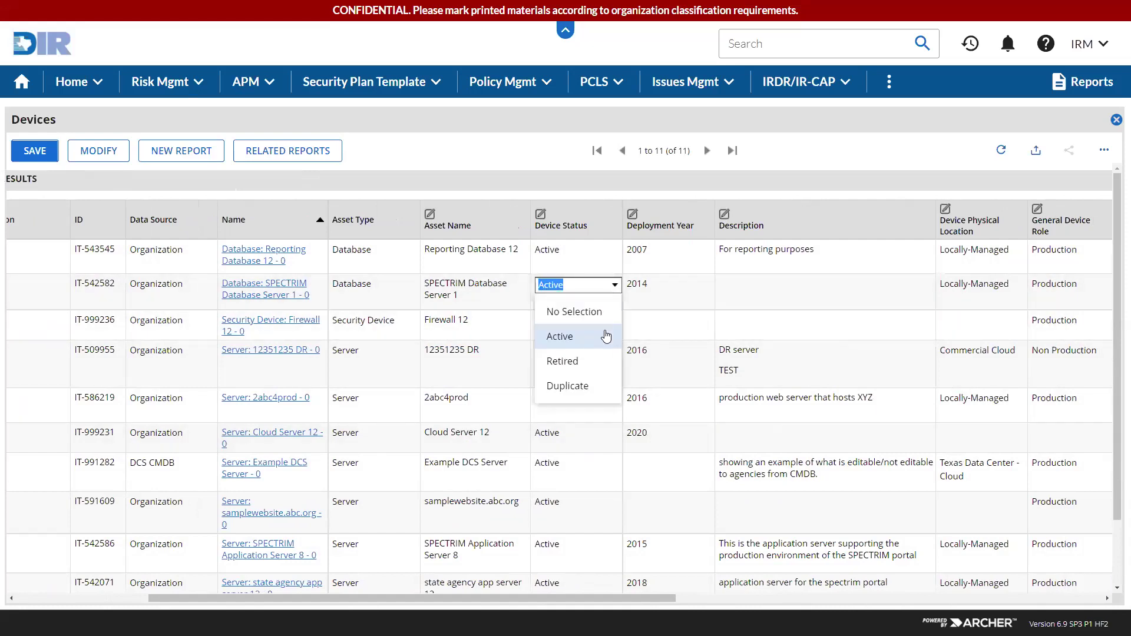
left_click(567, 362)
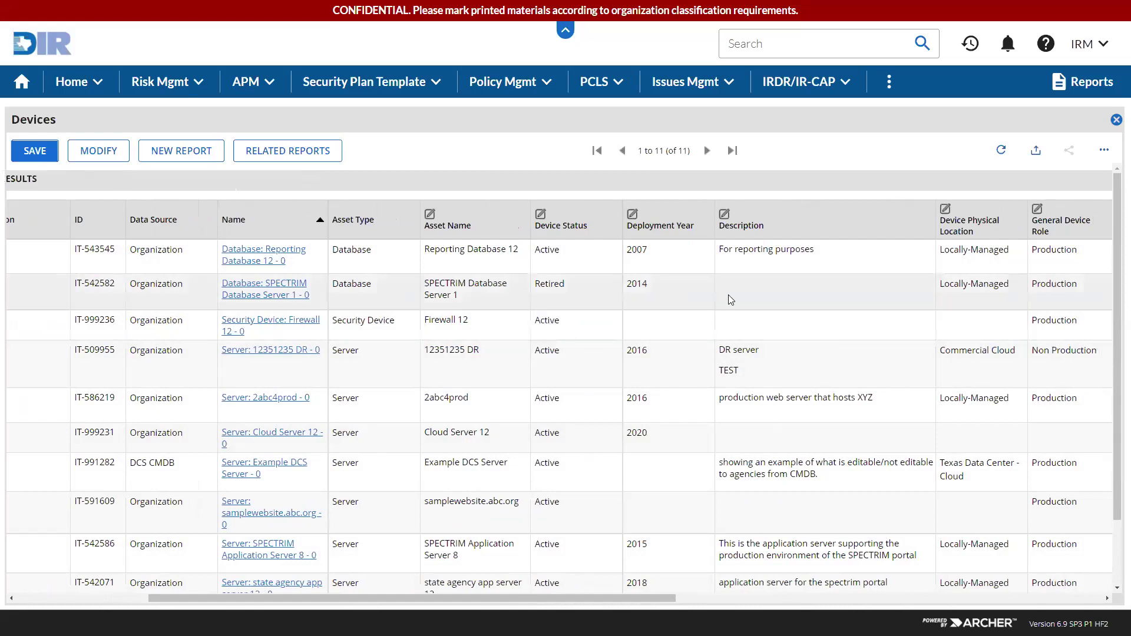
- Enter "retired 2019" as the description of SPECTRIM Database Server 1 and save that device's changes
left_click(771, 285)
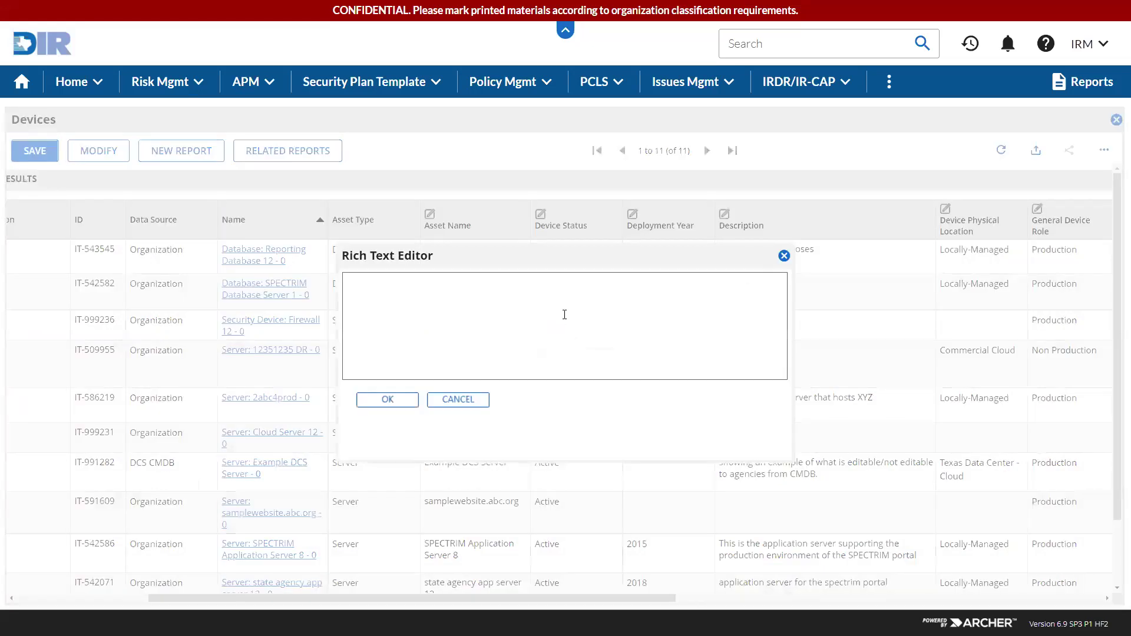
type("reqired ")
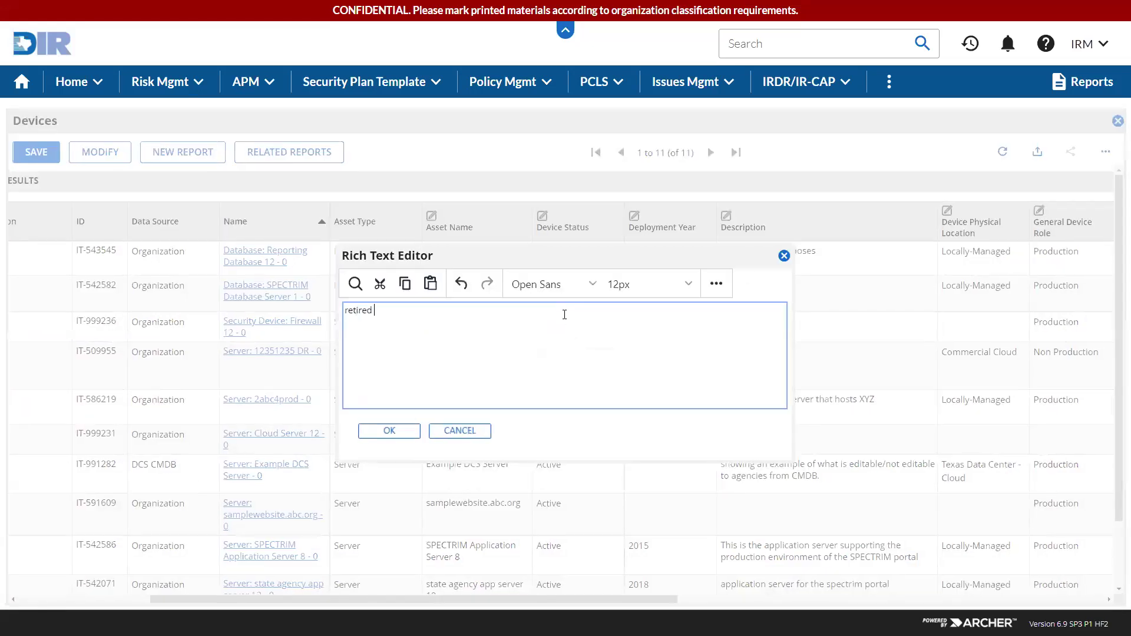
type("2019")
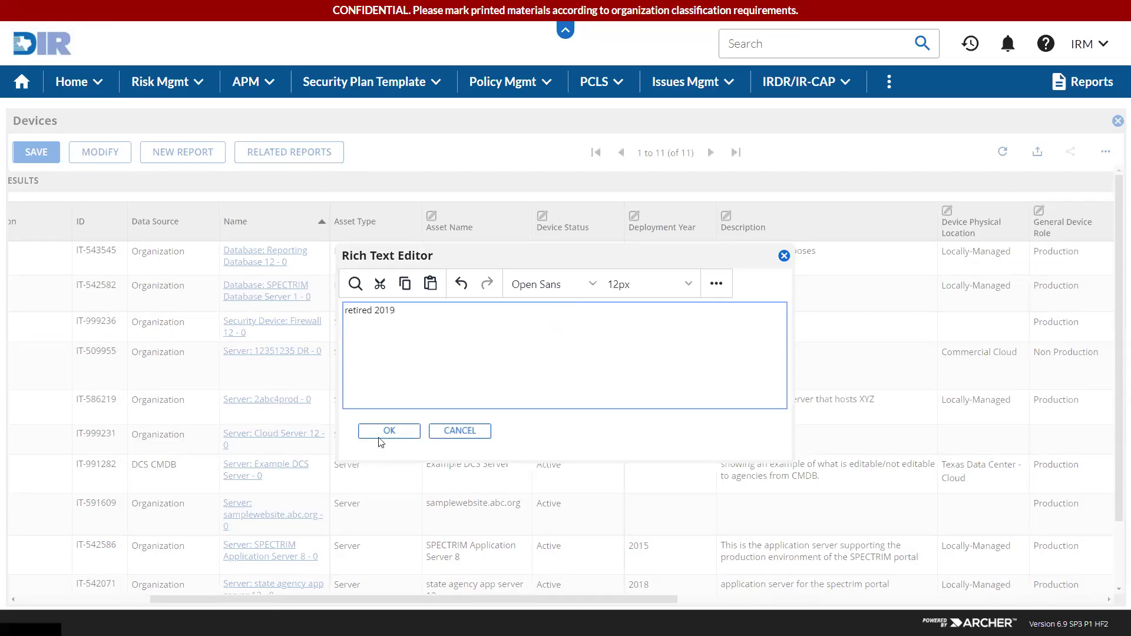
left_click(404, 431)
left_click_drag(606, 598, 1058, 565)
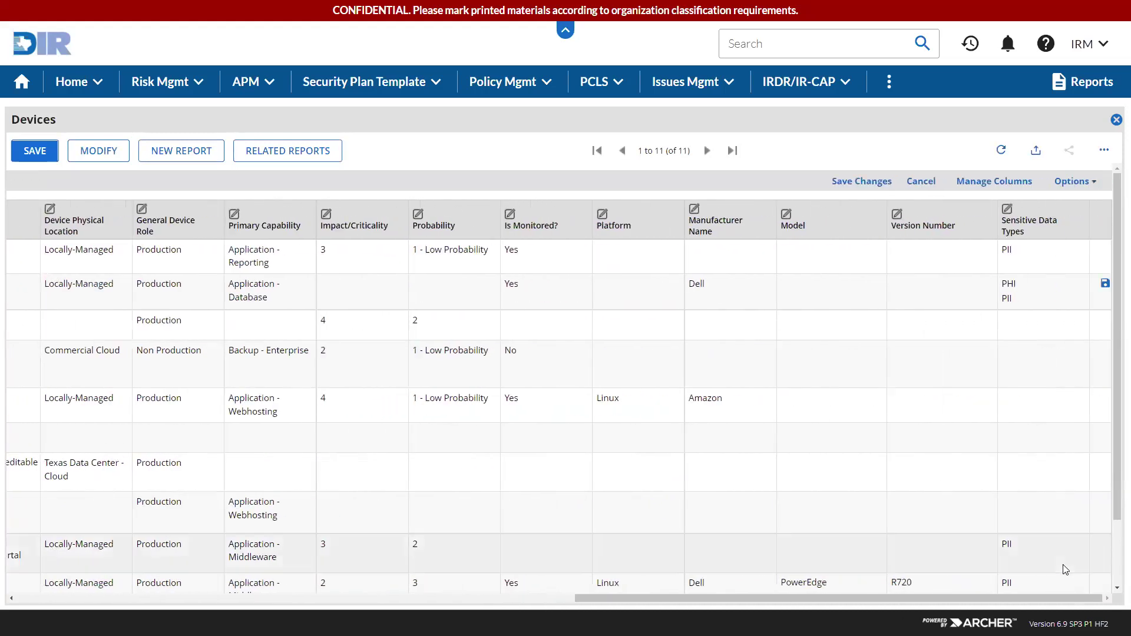
left_click(1105, 287)
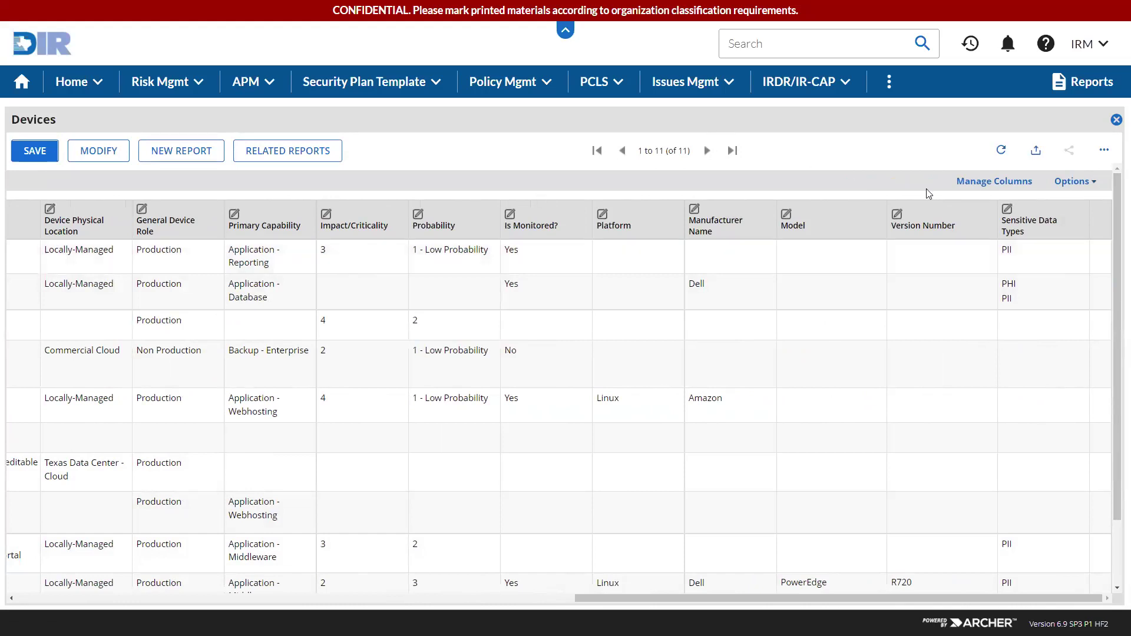
- Review the columns that can be added to the devices report, keeping the current selection
left_click(1008, 184)
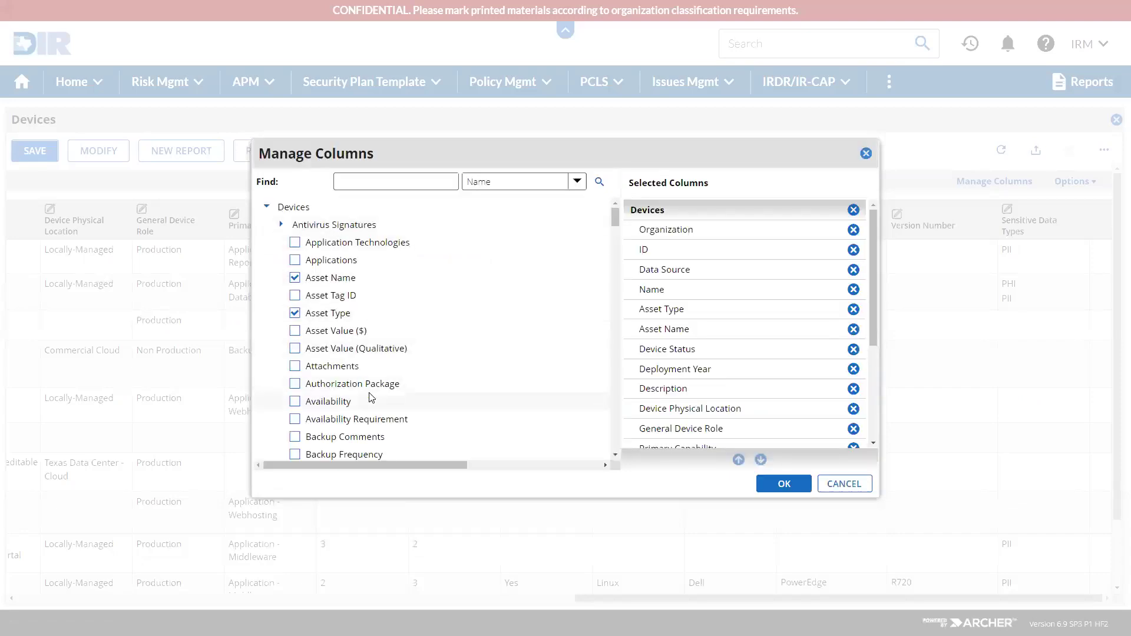
scroll(368, 406, "down", 2)
scroll(352, 441, "down", 3)
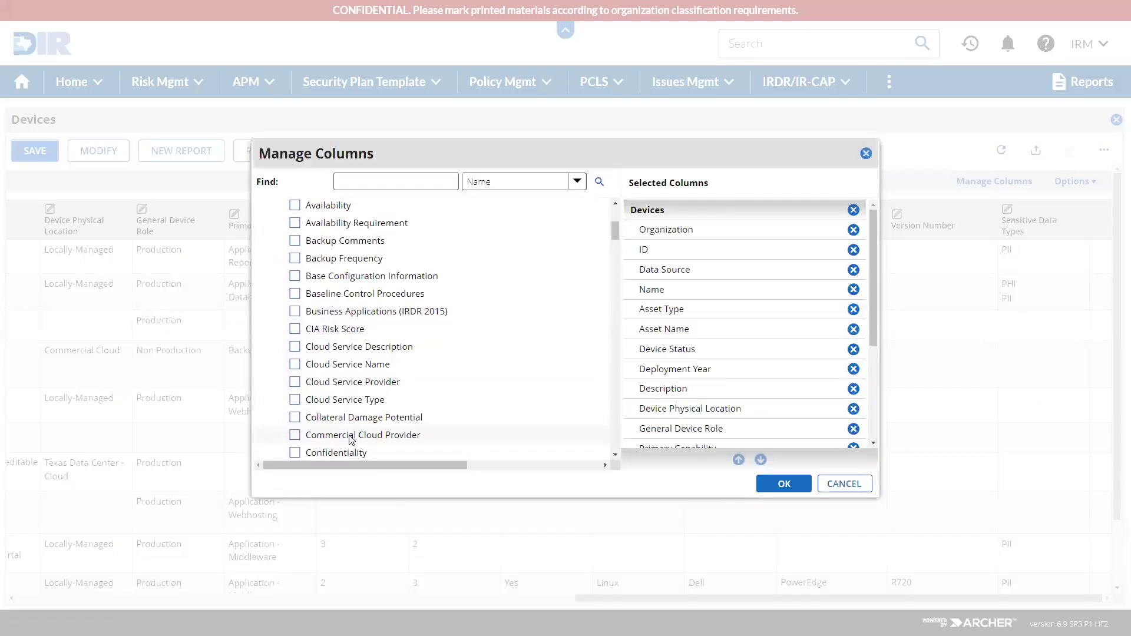
scroll(351, 439, "down", 5)
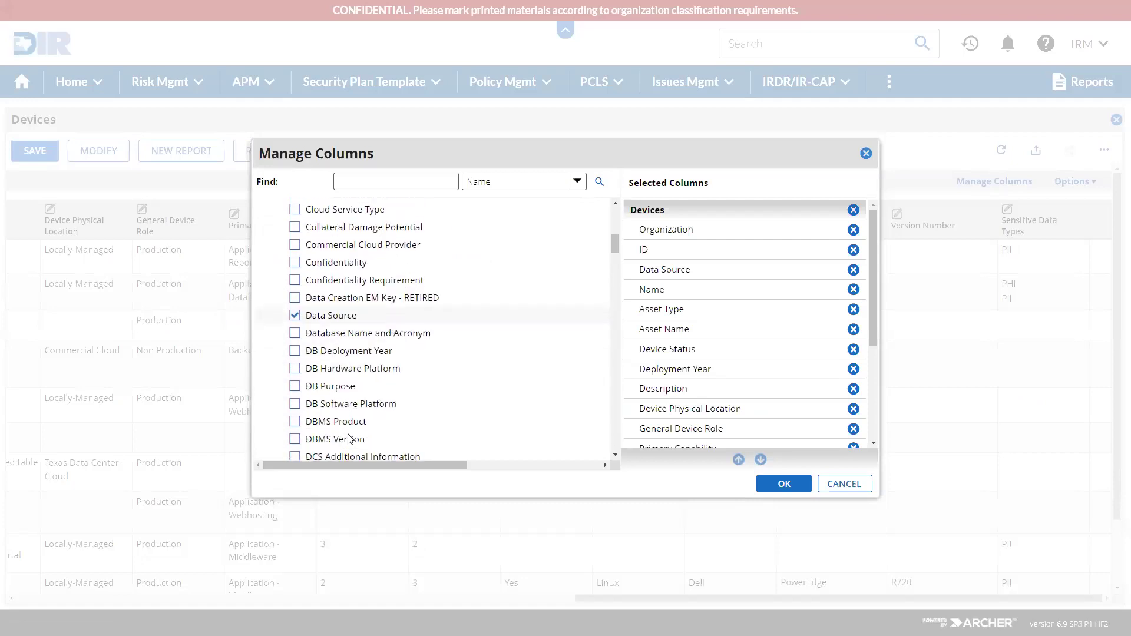
scroll(351, 439, "down", 6)
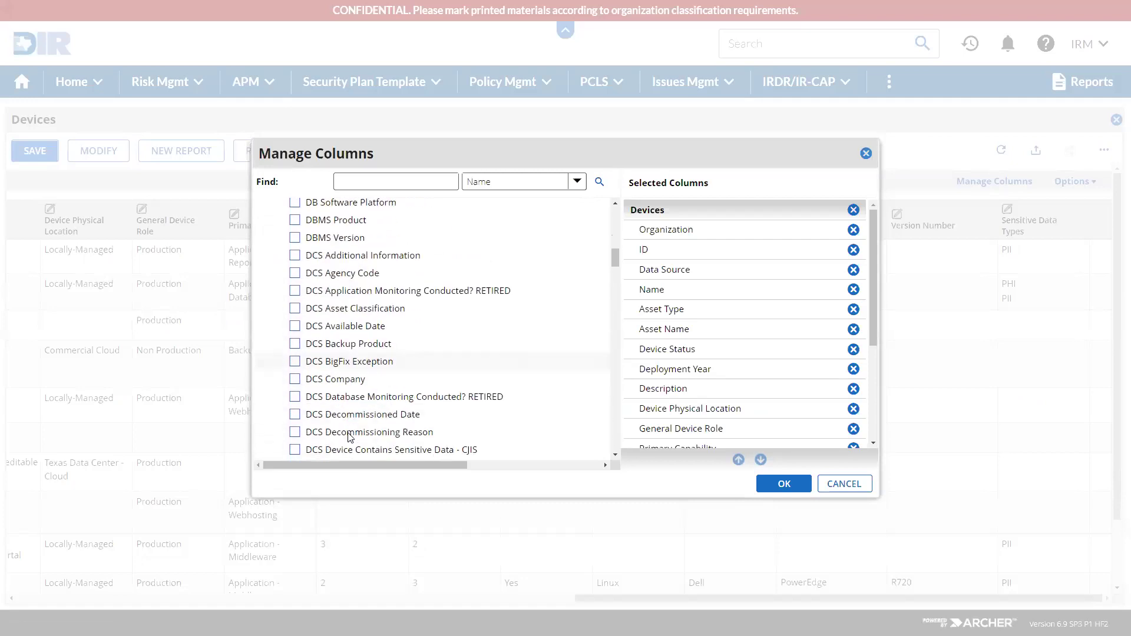
left_click(854, 482)
- Check the Asset Type filter options available for refining the devices report
left_click_drag(877, 600, 253, 606)
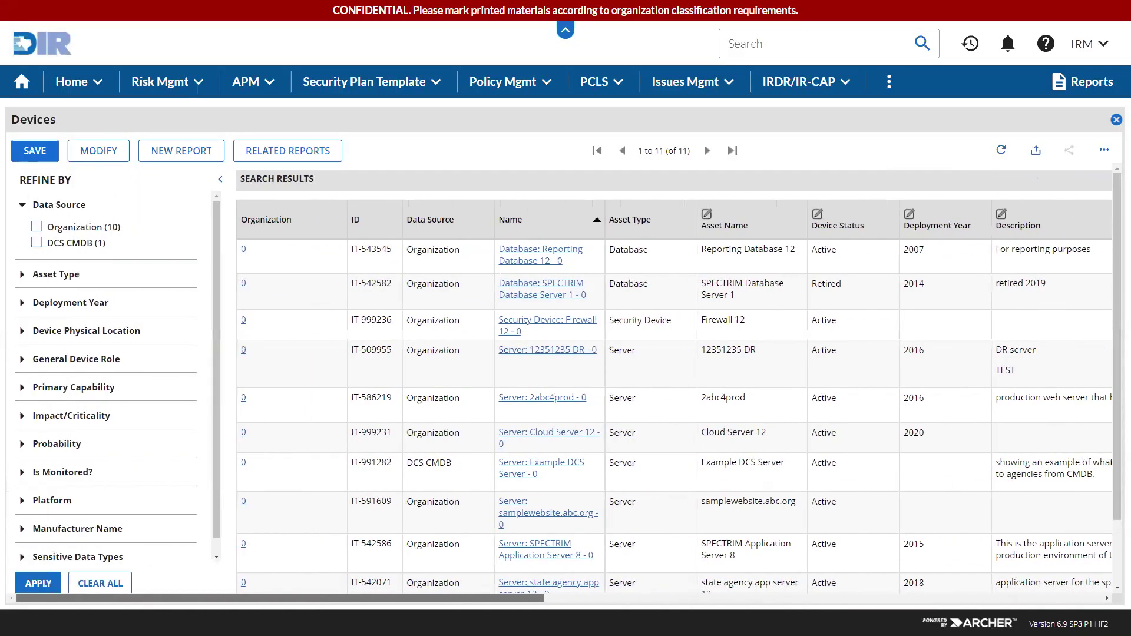
left_click(96, 282)
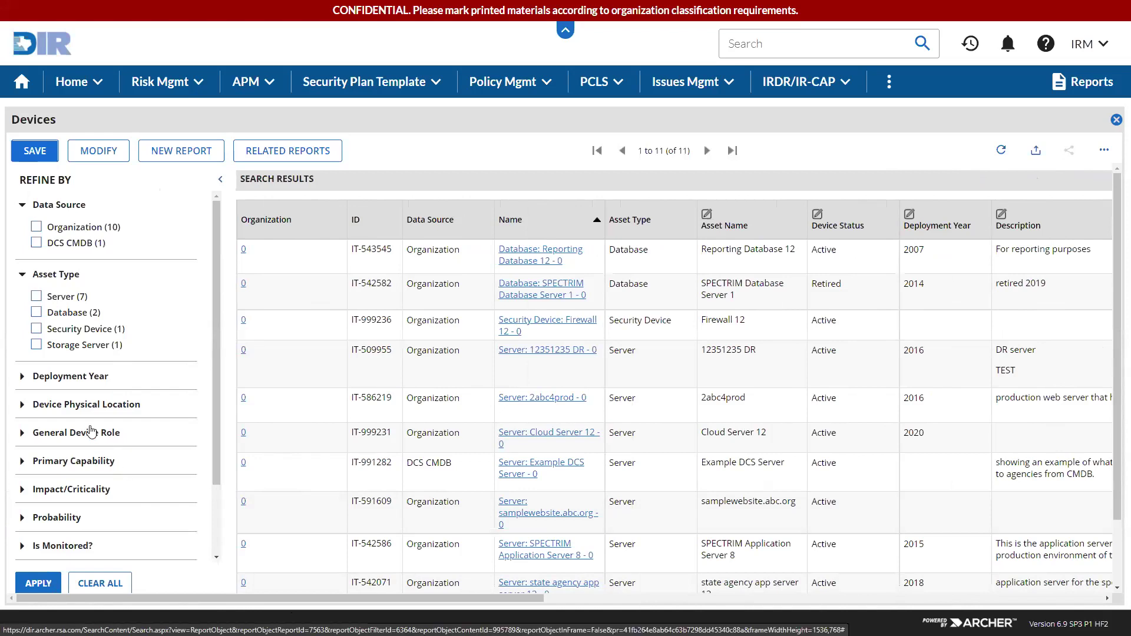
left_click(56, 274)
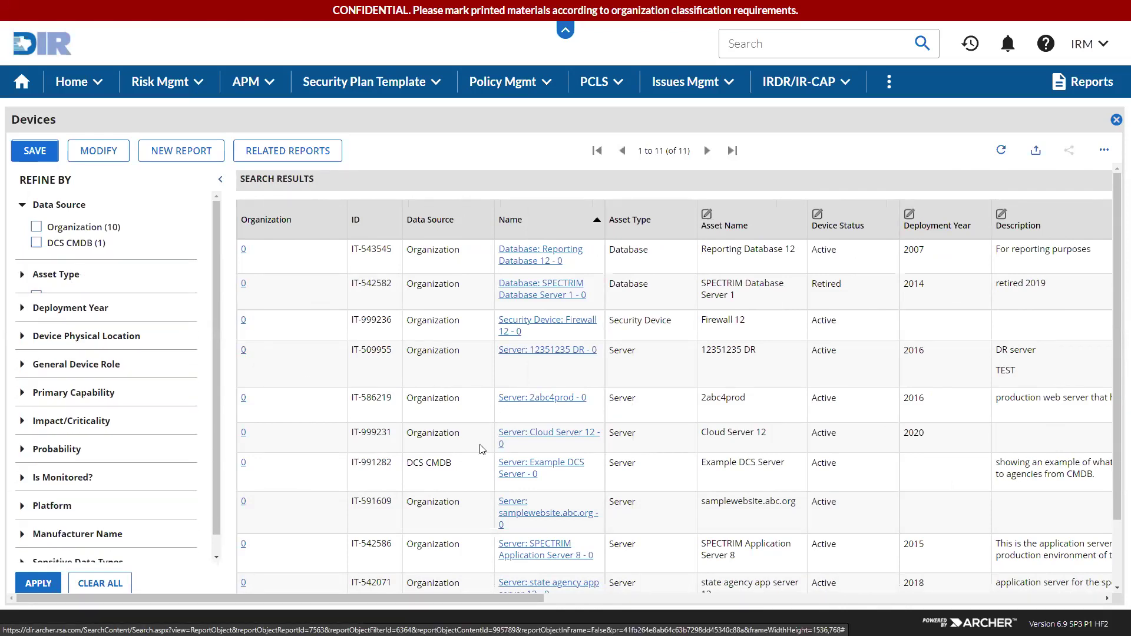
- Review the asset, technology, backup and network fields of the Cloud Server 12 device record, then save and close it
scroll(576, 605, "right", 1)
scroll(577, 605, "right", 5)
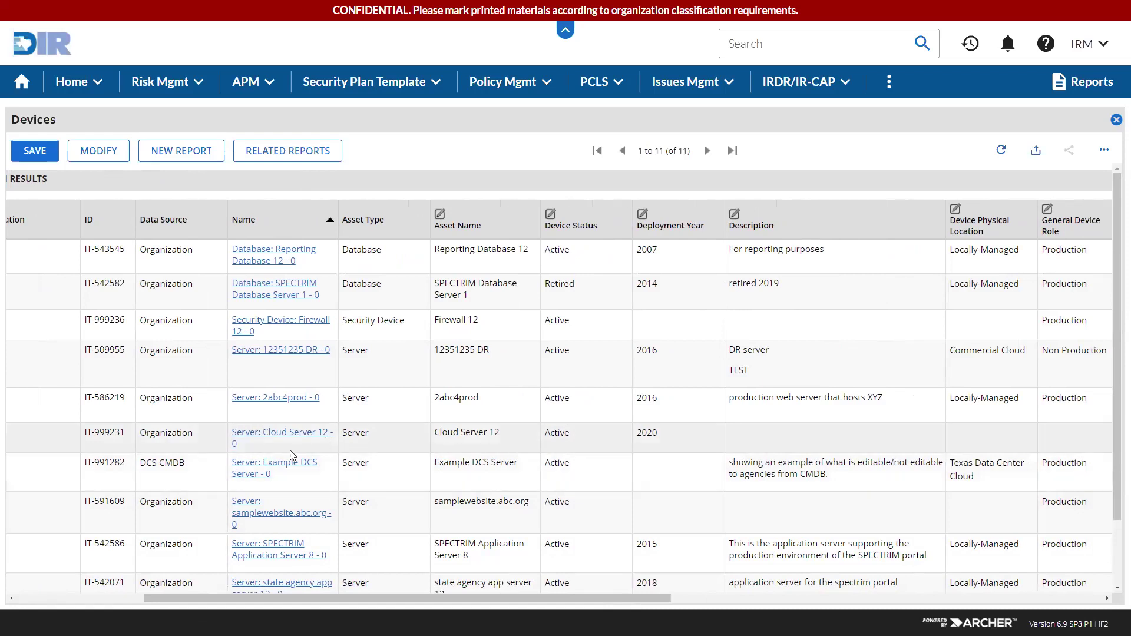
left_click(264, 438)
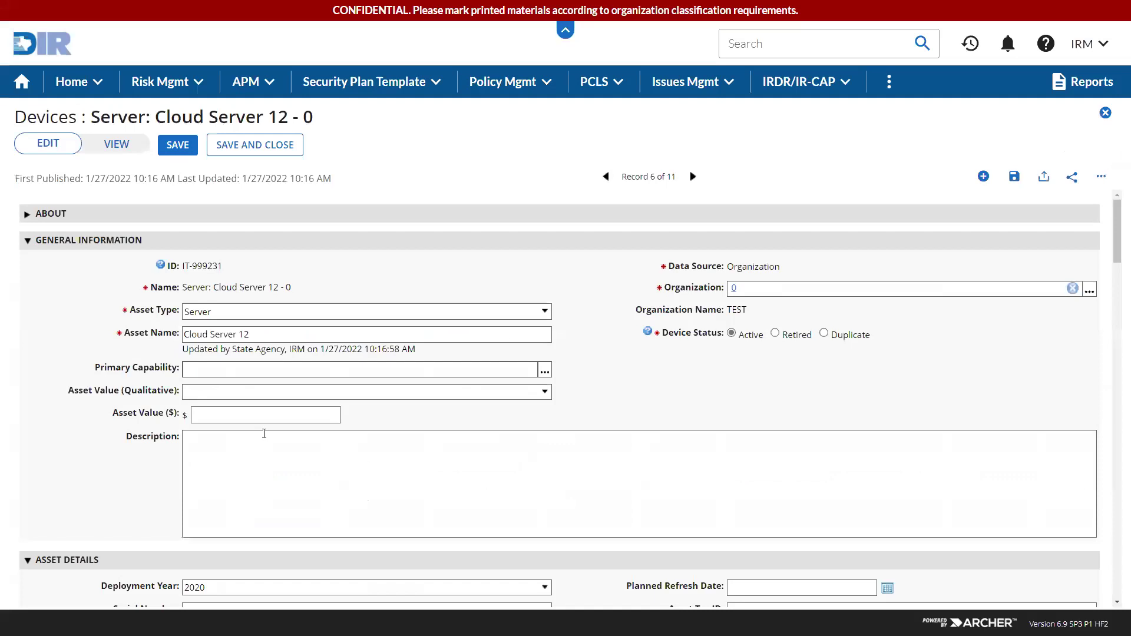
scroll(264, 434, "down", 4)
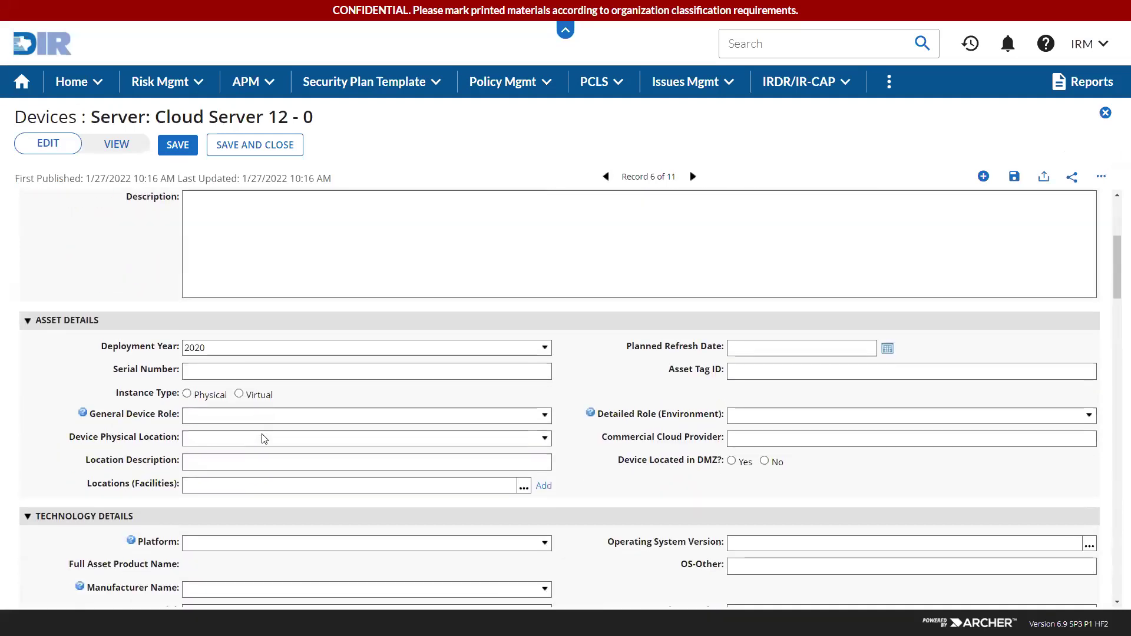
scroll(262, 438, "down", 2)
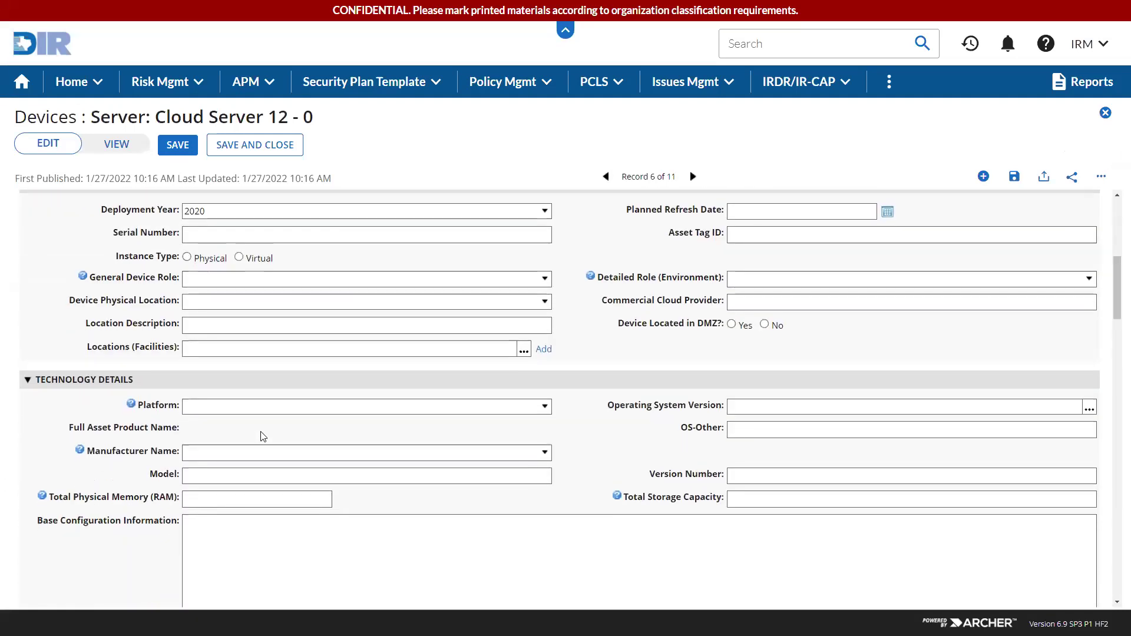
scroll(261, 435, "down", 2)
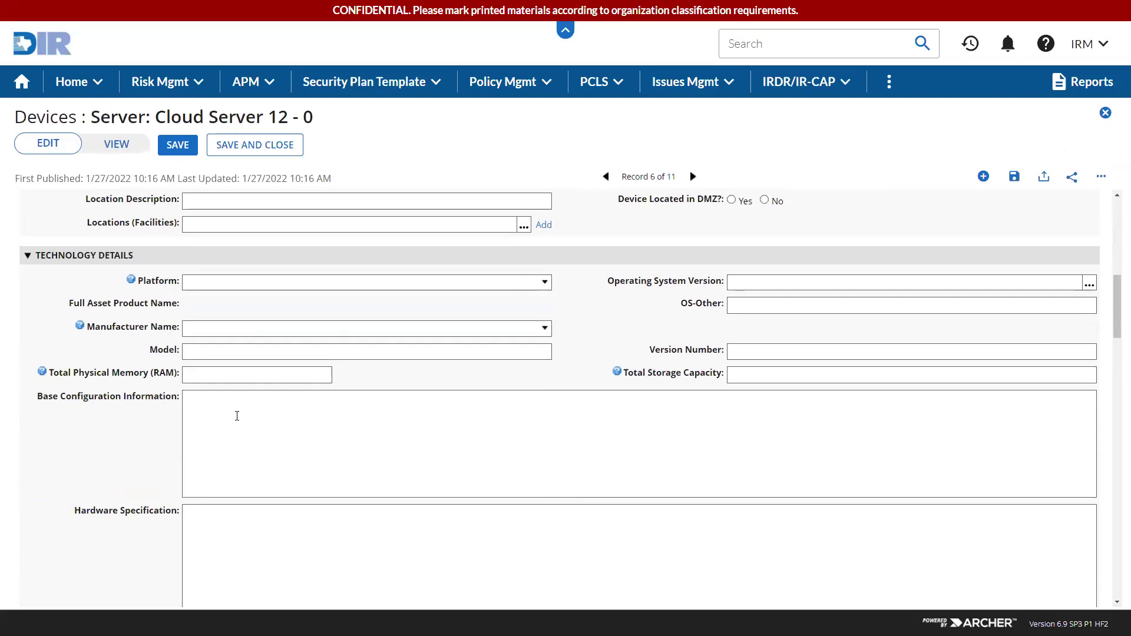
scroll(237, 416, "down", 3)
scroll(237, 417, "down", 3)
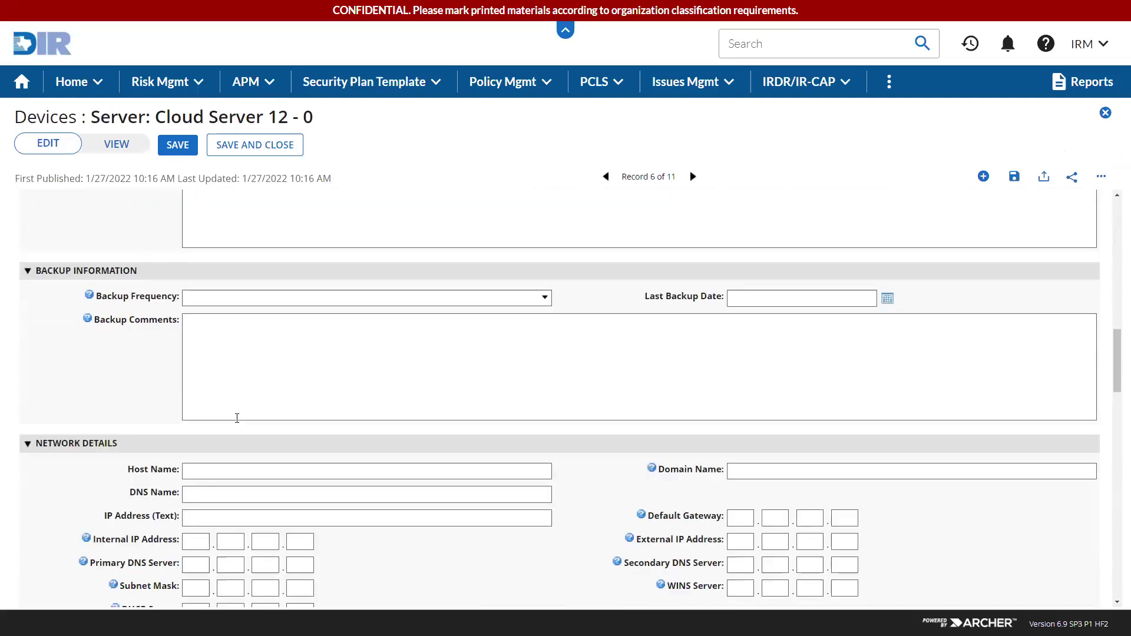
scroll(237, 418, "down", 1)
left_click(285, 143)
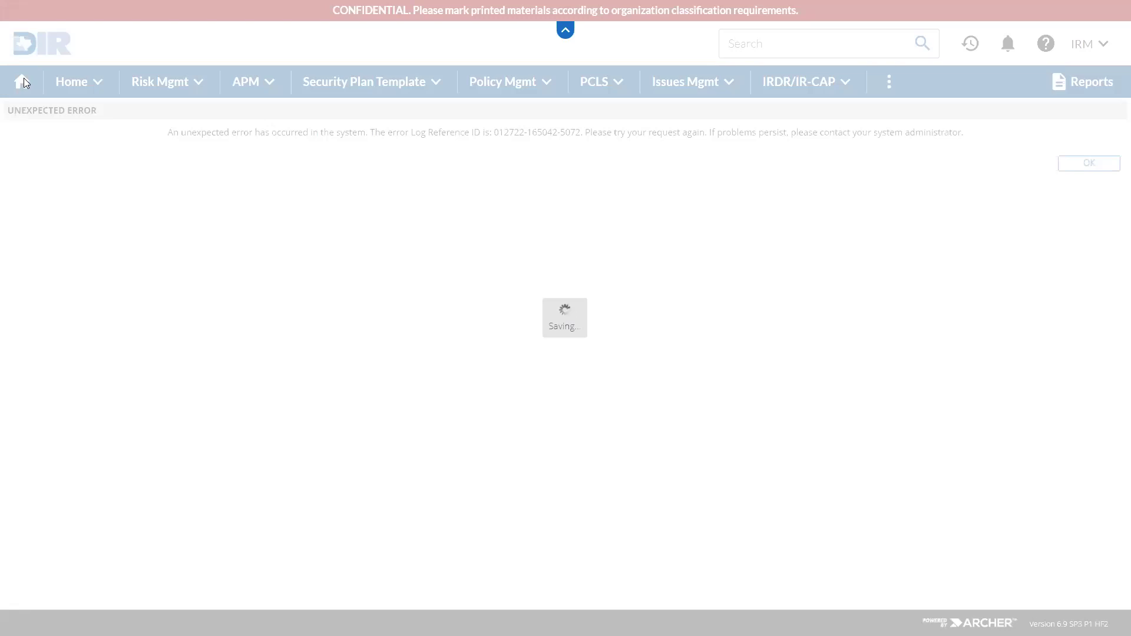
- Reload the SPECTRIM home page and reopen the 2022 IRDR questionnaire from the IRDR records
left_click(165, 27)
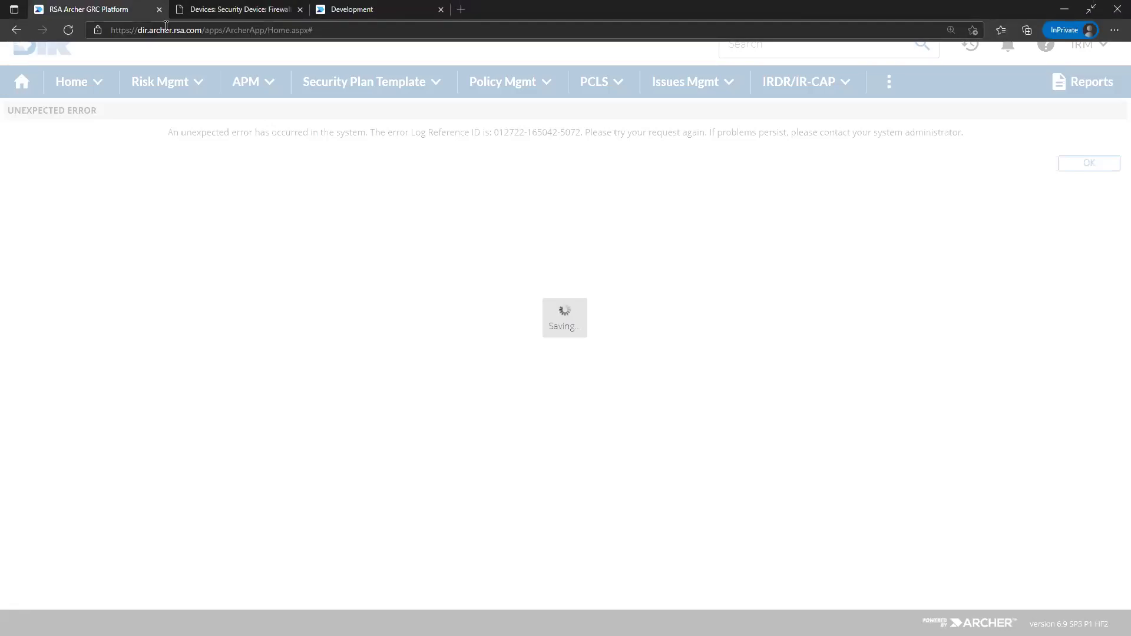
key("Return")
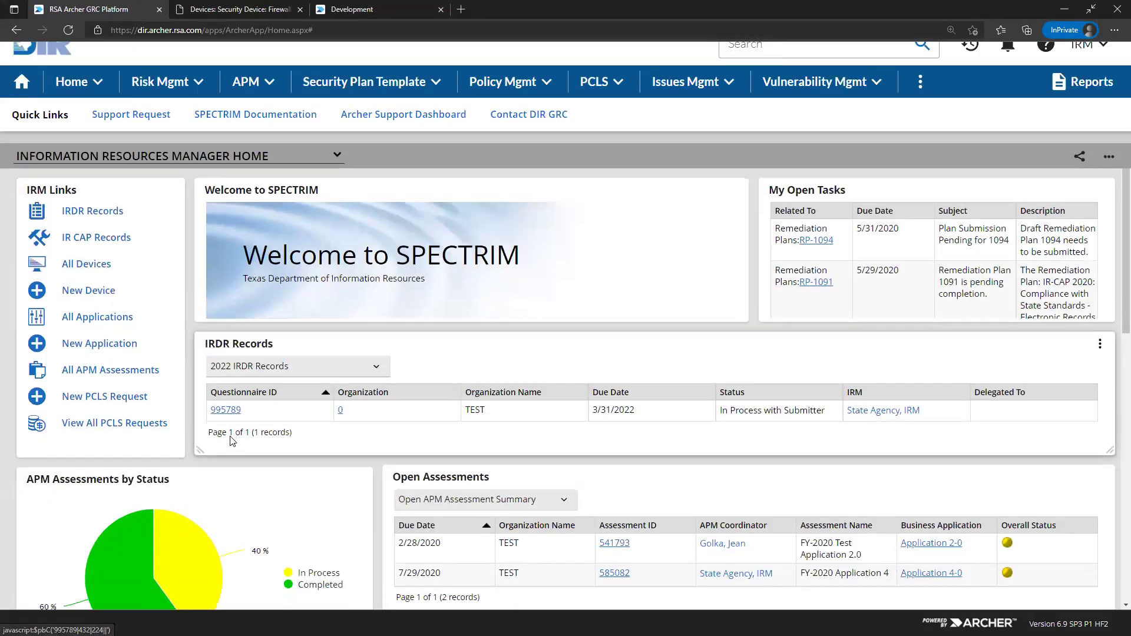
left_click(215, 410)
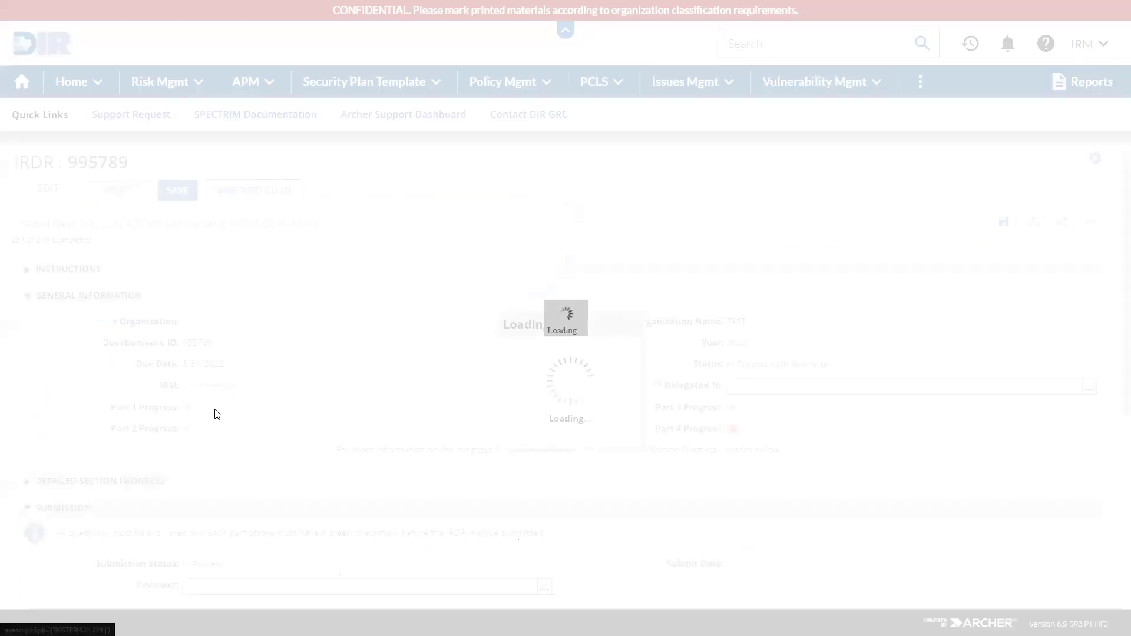
- Go to Part 4: IT Inventory of the questionnaire and display its devices report
scroll(729, 535, "down", 2)
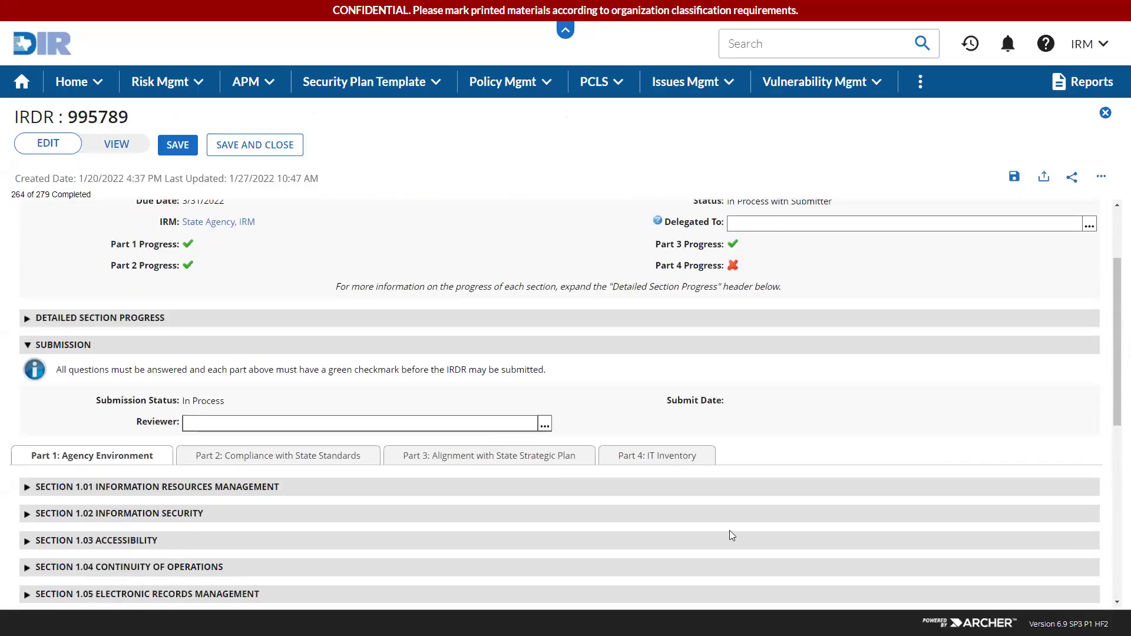
left_click(682, 456)
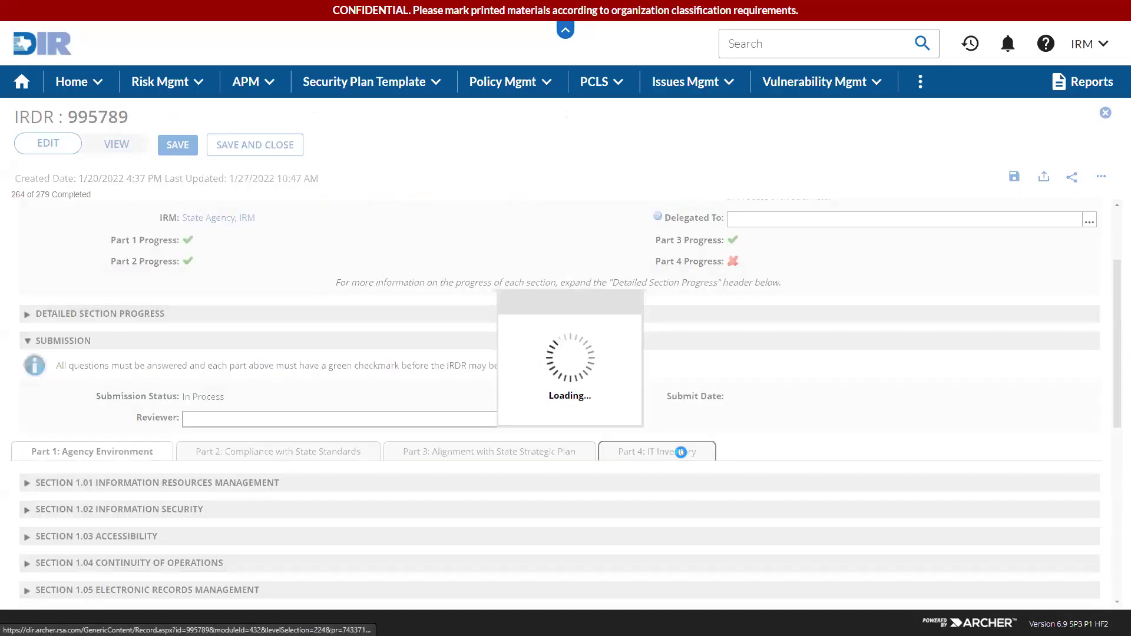
scroll(60, 519, "down", 3)
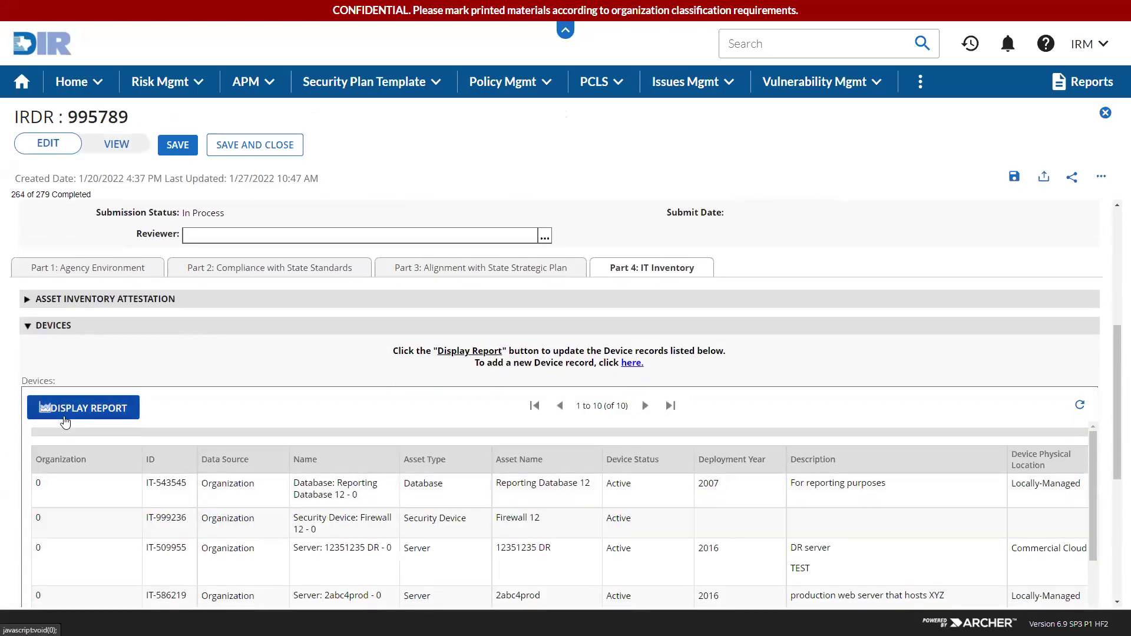
left_click(64, 416)
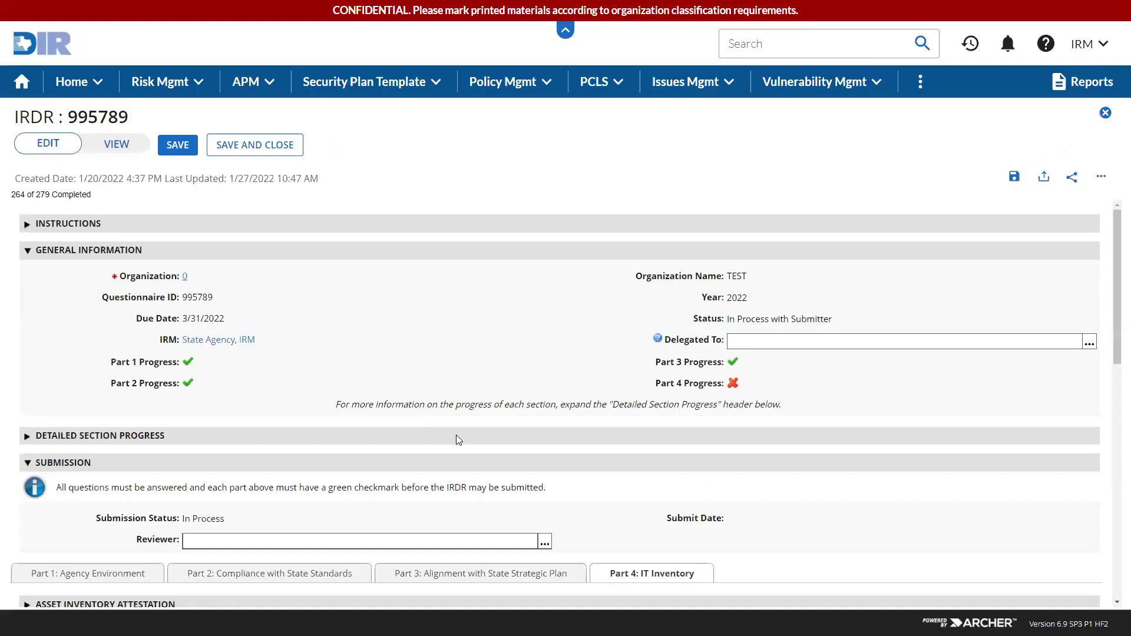
- Confirm the Device Inventory Validation Attestation under Asset Inventory Attestation and save the questionnaire
scroll(458, 440, "down", 3)
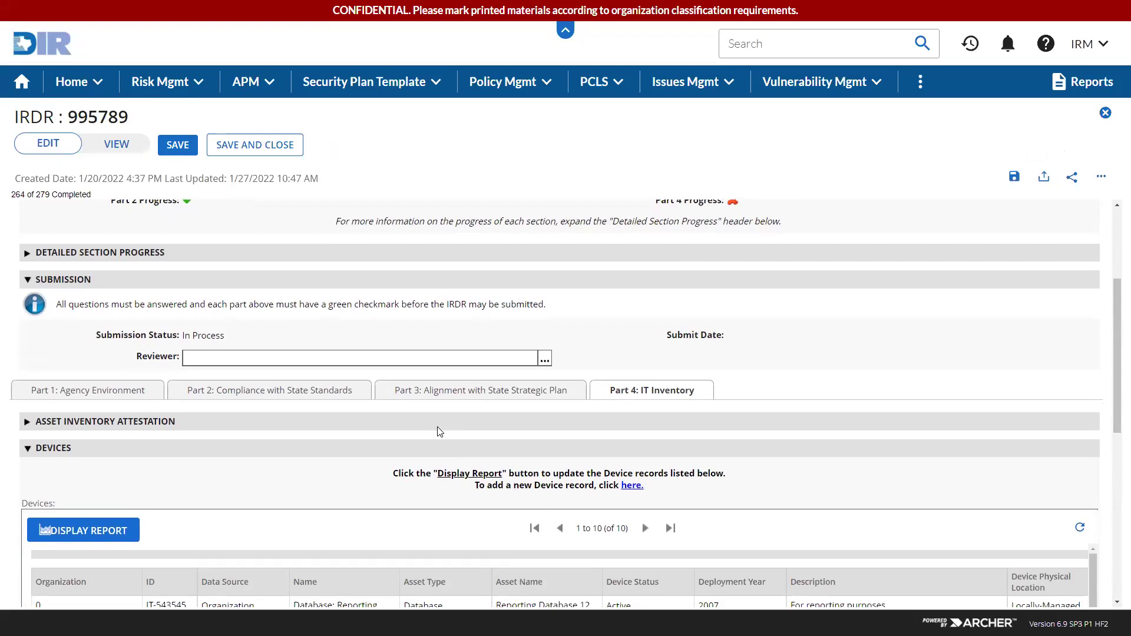
left_click(436, 429)
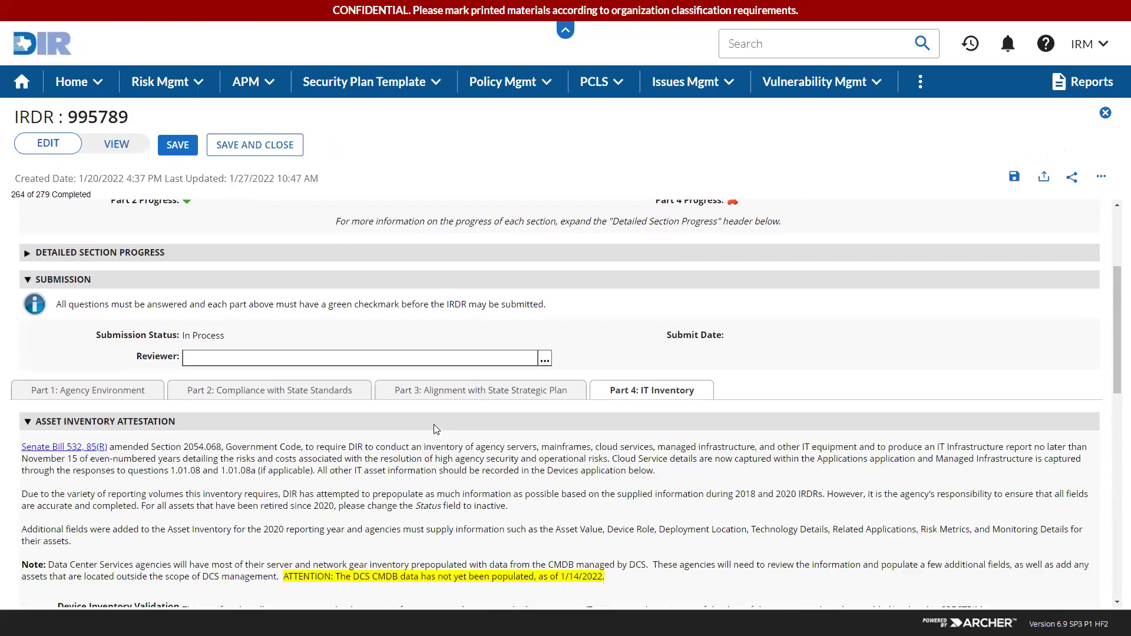
scroll(436, 429, "down", 1)
left_click(187, 580)
scroll(187, 580, "down", 2)
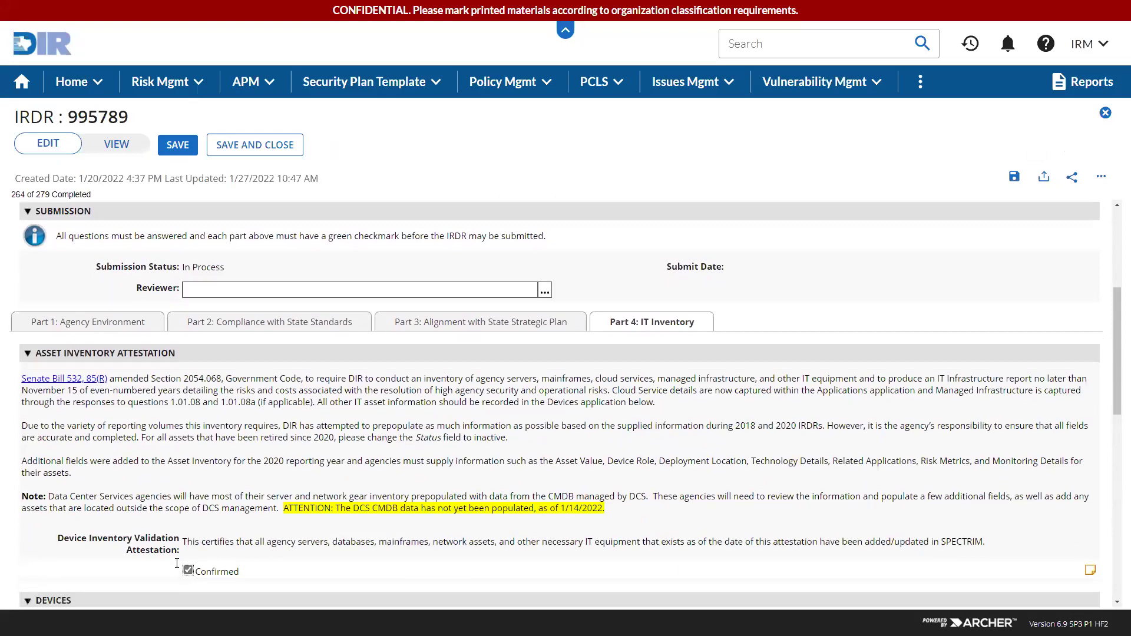
scroll(149, 504, "down", 3)
scroll(148, 502, "down", 2)
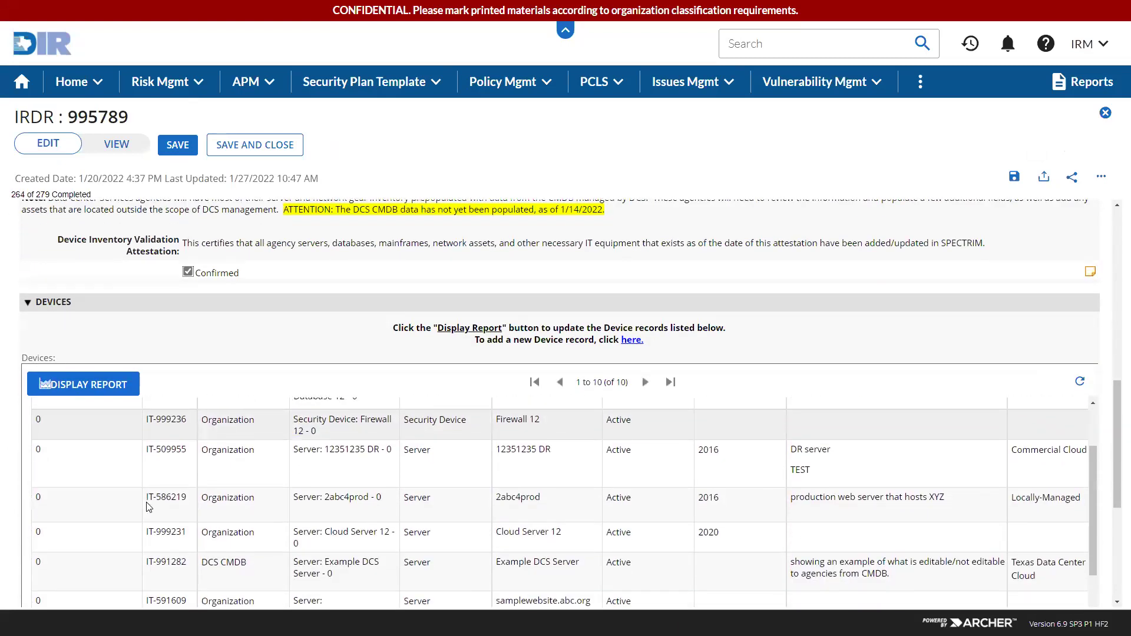
scroll(16, 548, "down", 2)
scroll(17, 549, "down", 3)
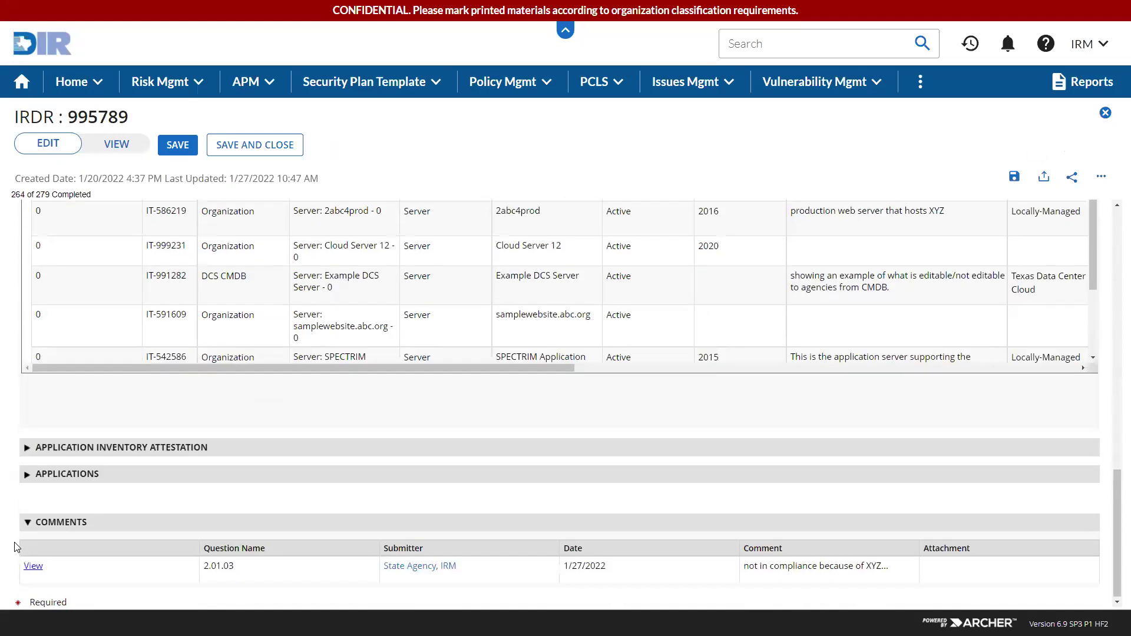
left_click(175, 148)
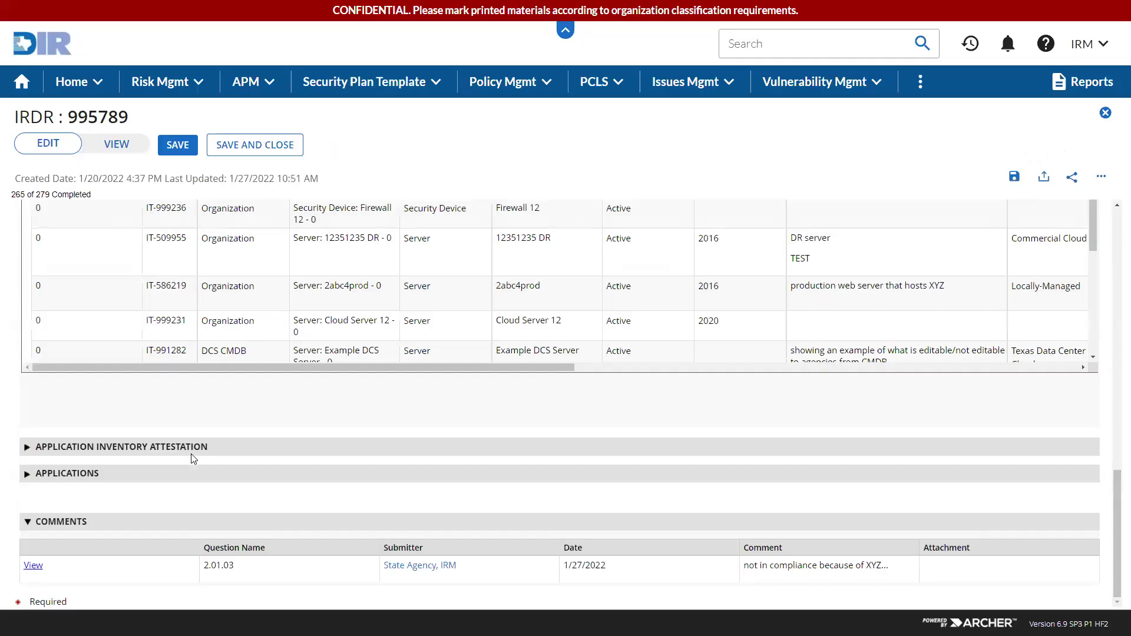
- Expand the Application Inventory Attestation and Applications sections, and display the applications report
left_click(117, 447)
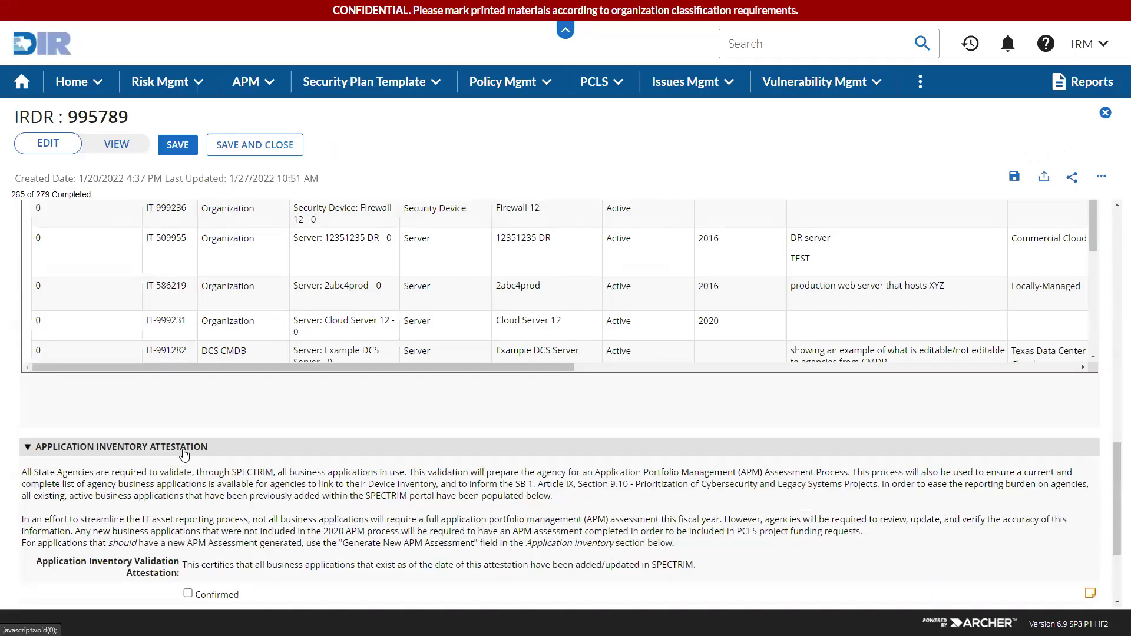
scroll(200, 465, "down", 2)
left_click(224, 499)
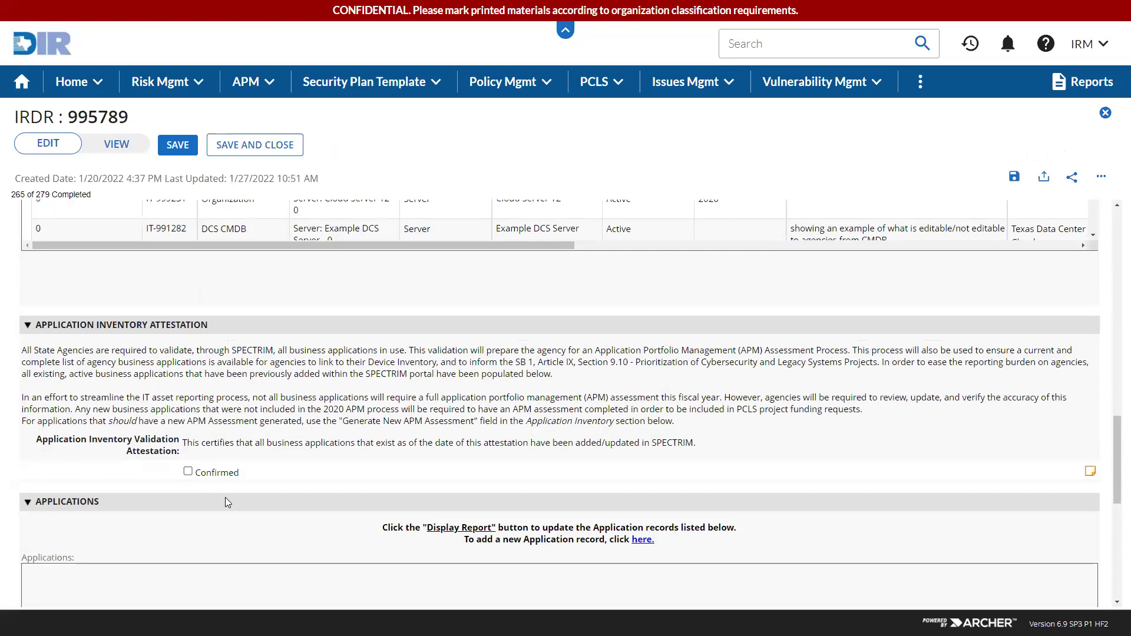
scroll(225, 497, "down", 1)
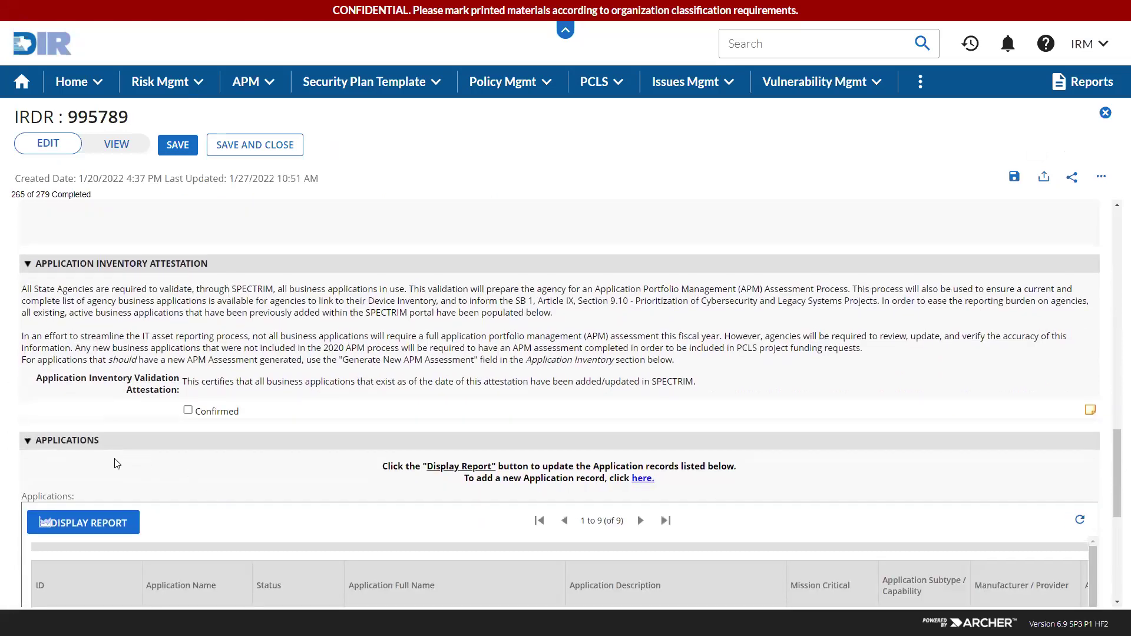
scroll(115, 463, "down", 2)
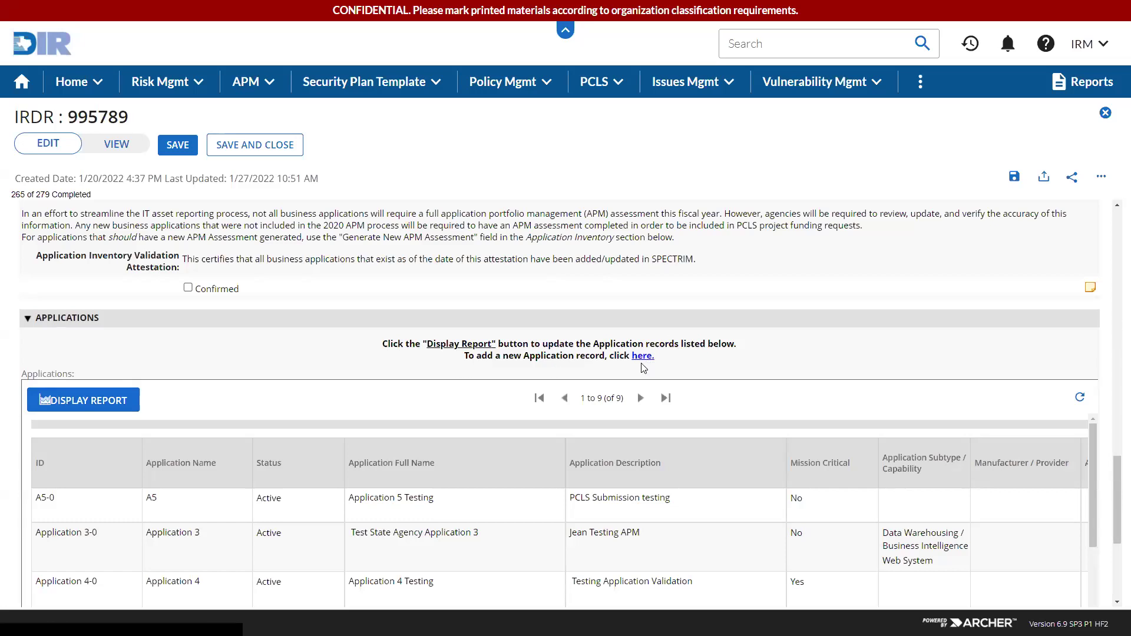
scroll(135, 296, "down", 2)
left_click(77, 282)
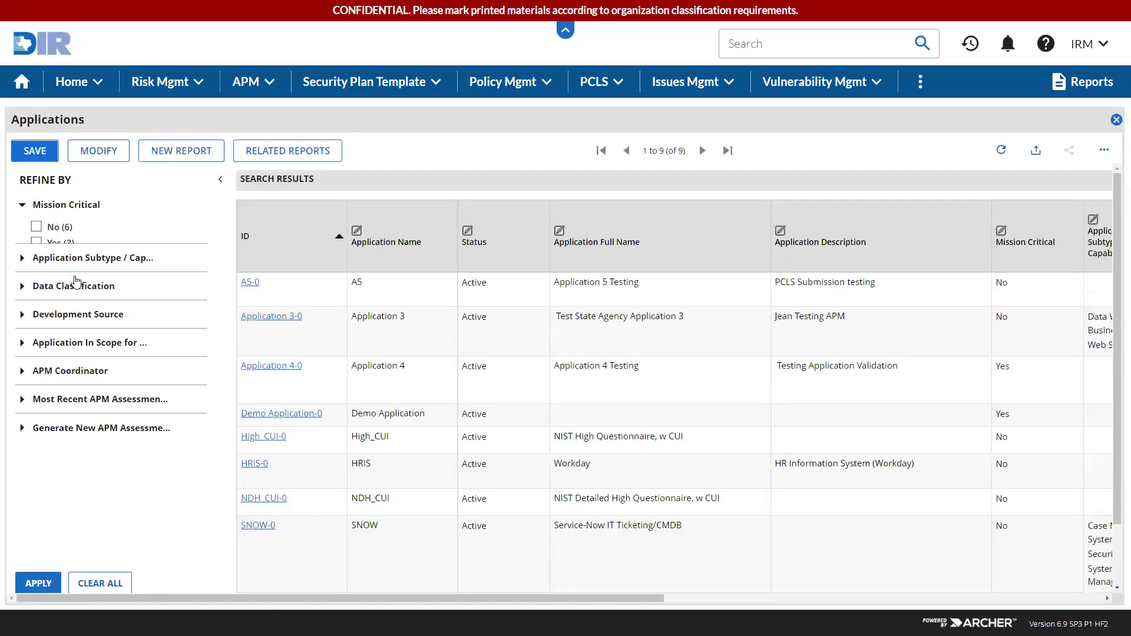
- Set Generate New APM Assessment? to Yes for Application 4 in the applications report and save that row
left_click_drag(388, 599, 580, 605)
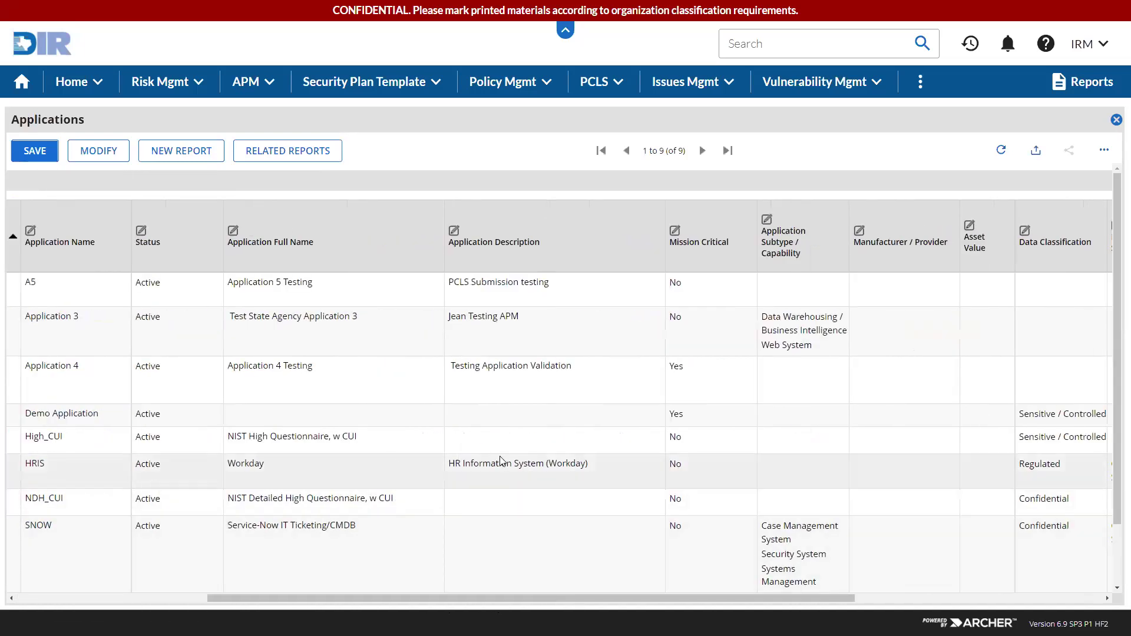
left_click_drag(529, 598, 777, 610)
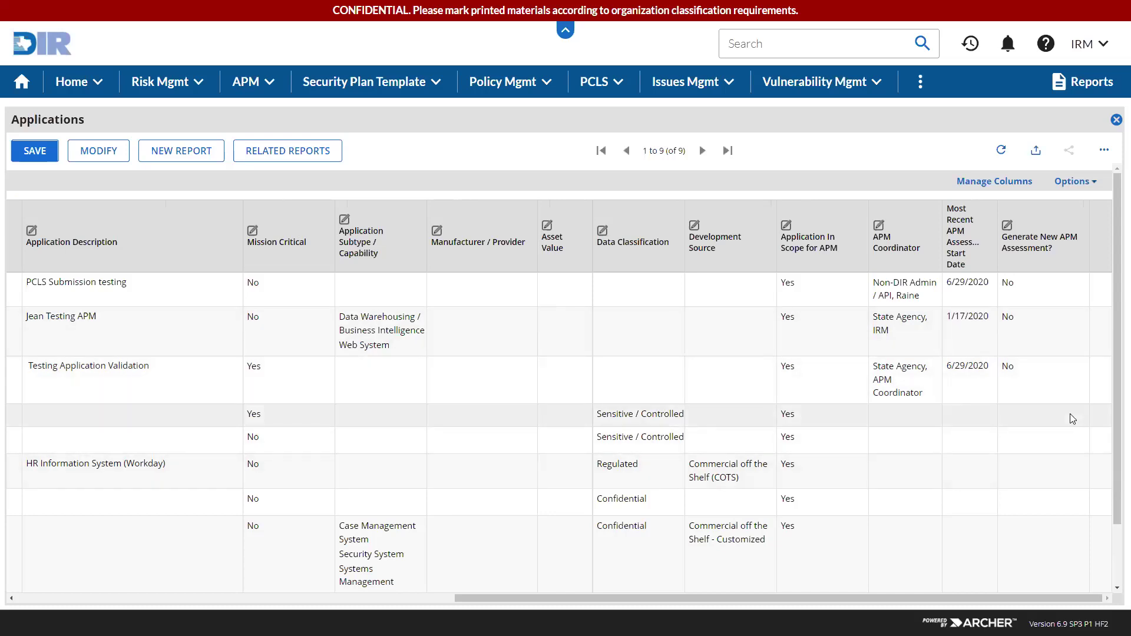
left_click(1054, 370)
left_click(1054, 367)
left_click(1020, 417)
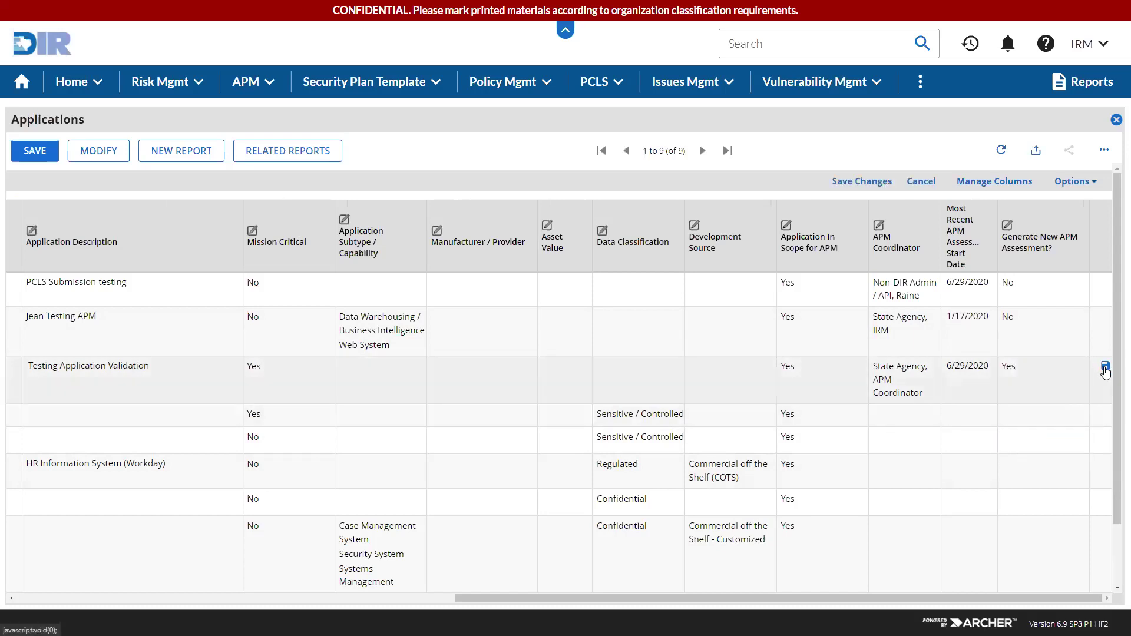
left_click(1106, 367)
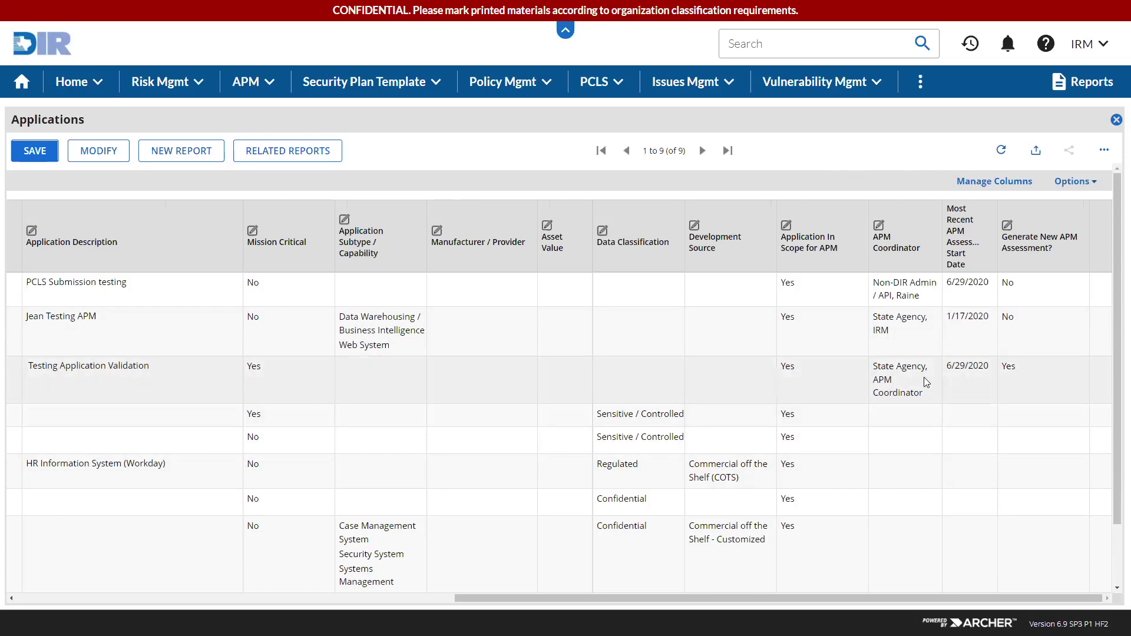
- Open the Application 4-0 record for editing, review its general information, APM fields and application details, then close it
left_click_drag(887, 598, 163, 438)
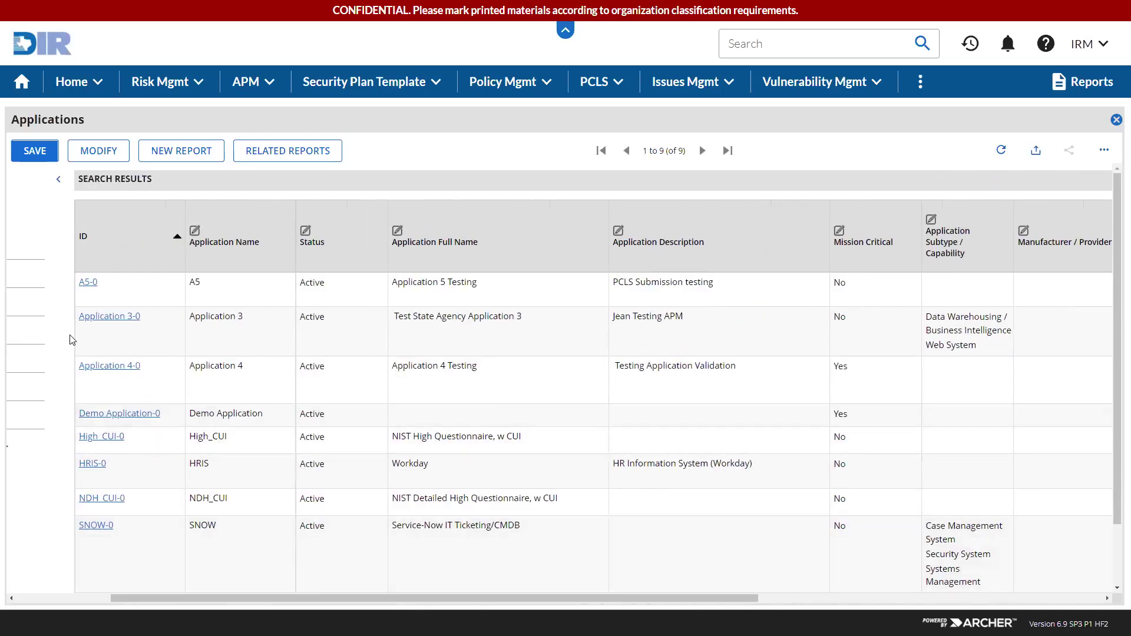
left_click(105, 372)
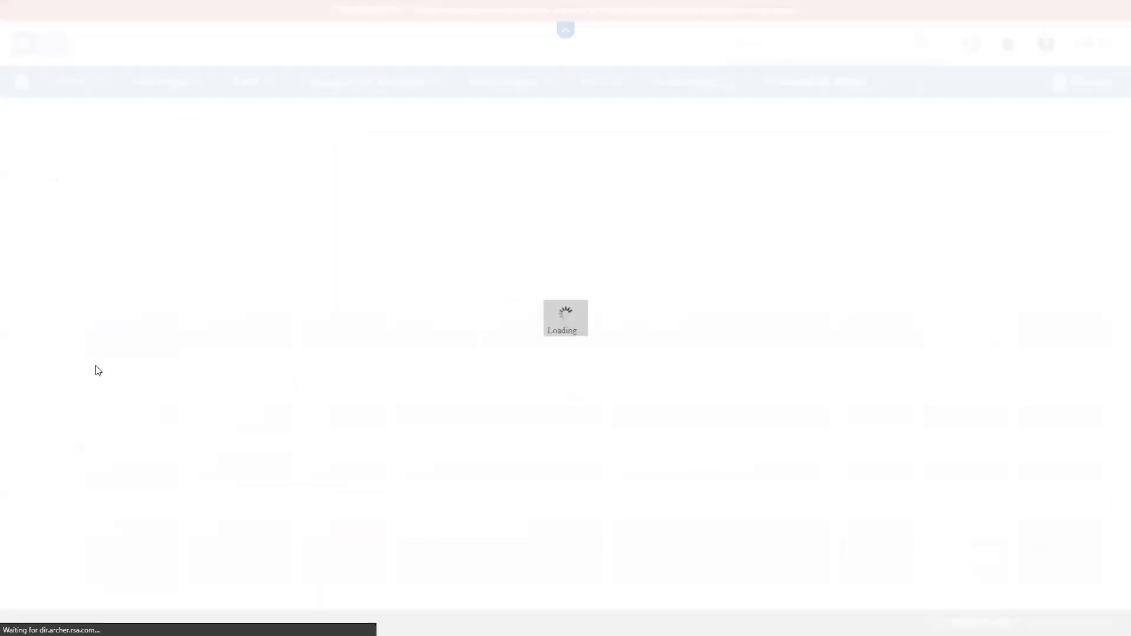
left_click(49, 144)
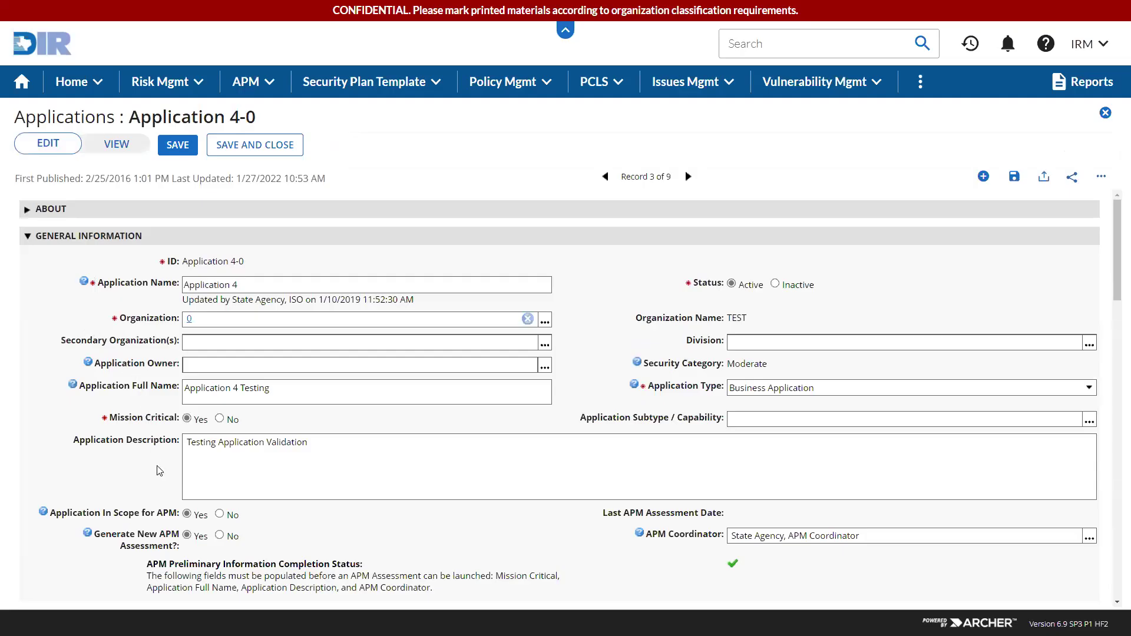
scroll(144, 482, "down", 2)
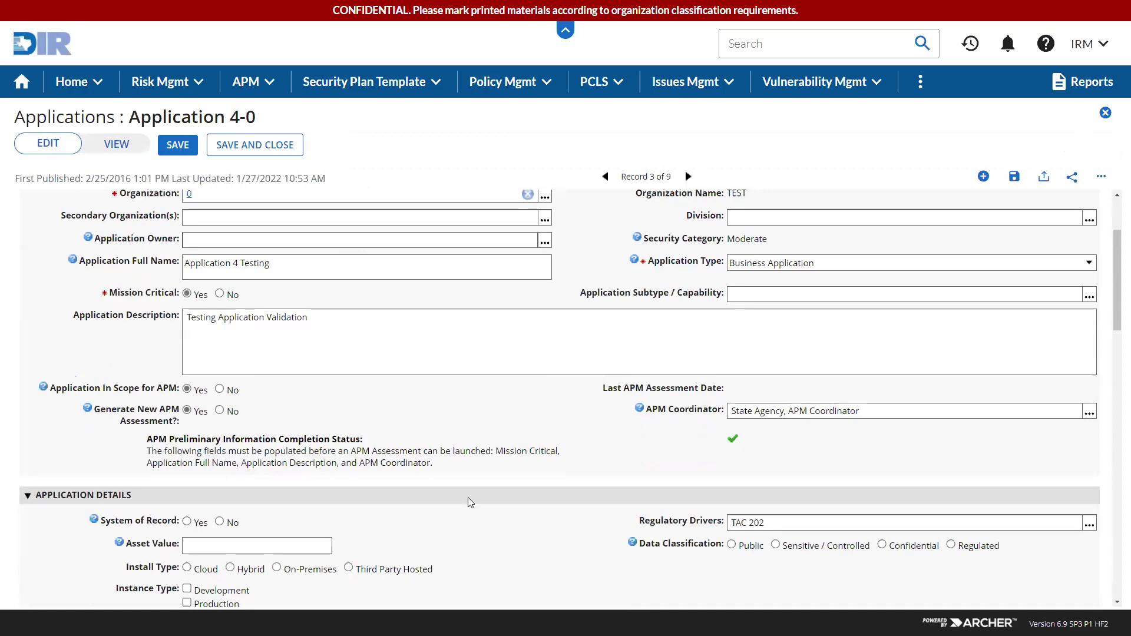
scroll(470, 502, "down", 1)
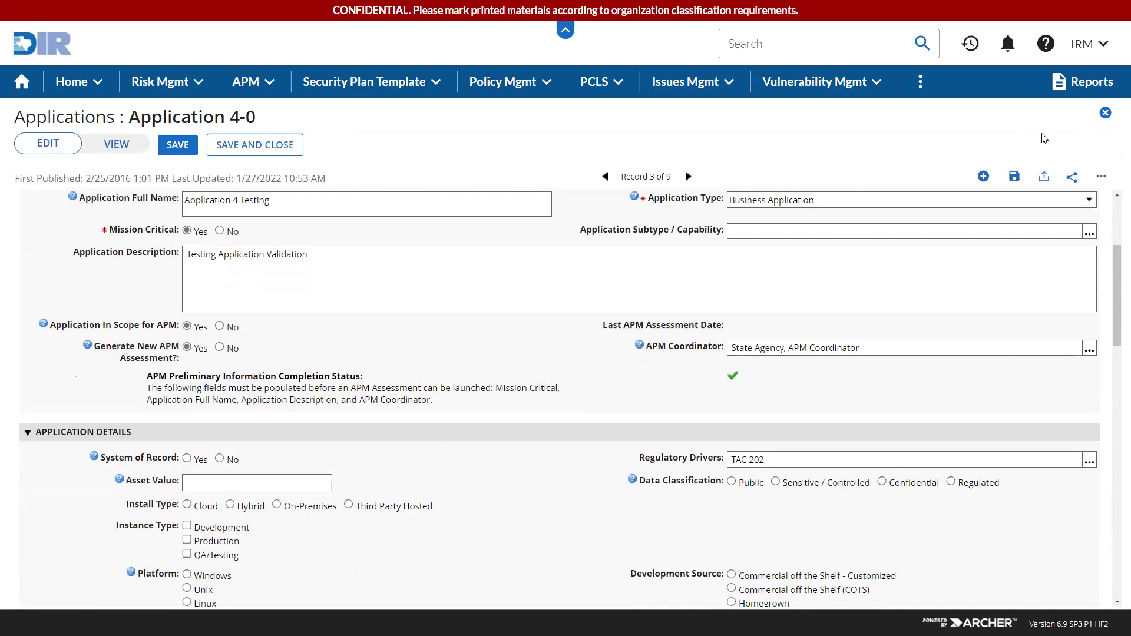
left_click(1106, 113)
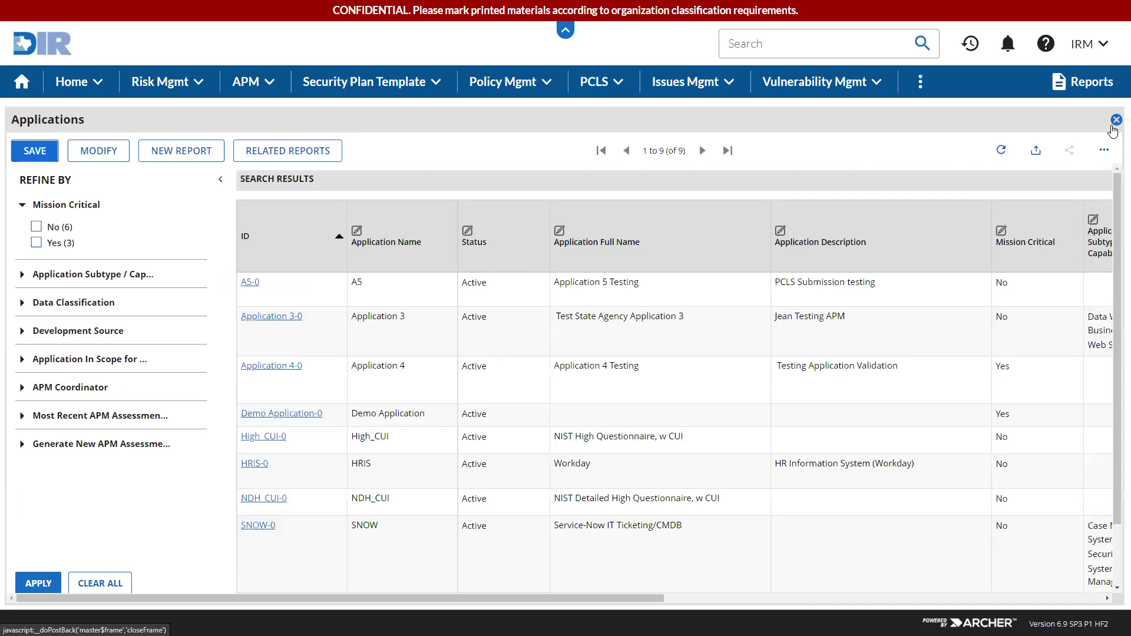
- Set the status of Demo Application to Inactive in the applications report and return to the questionnaire
scroll(489, 522, "down", 2)
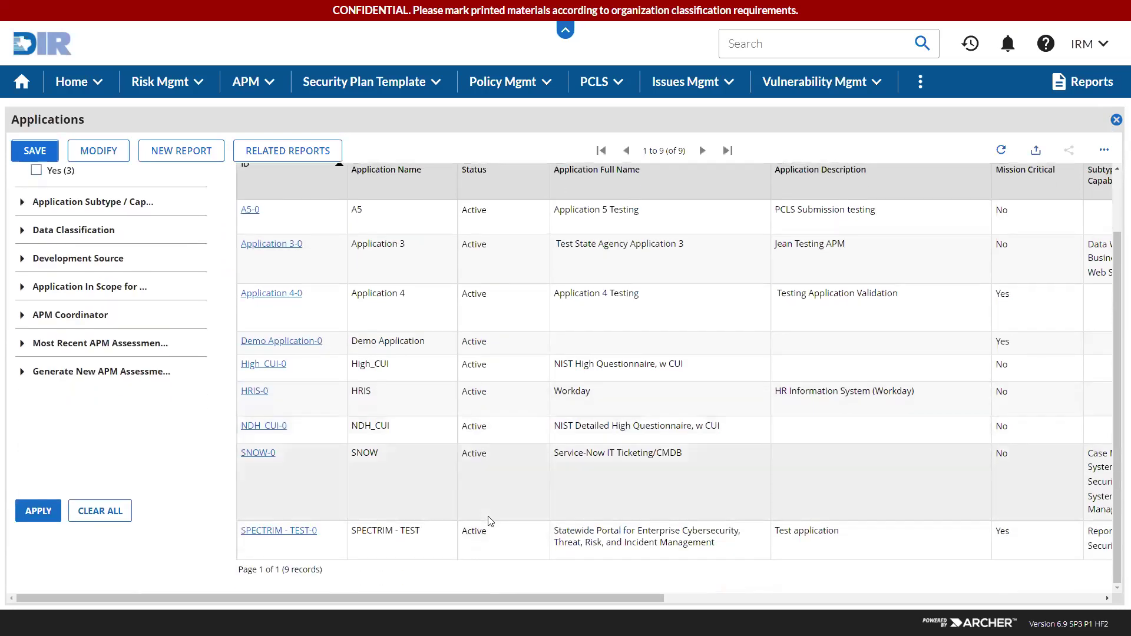
left_click(501, 298)
left_click(495, 342)
left_click(498, 343)
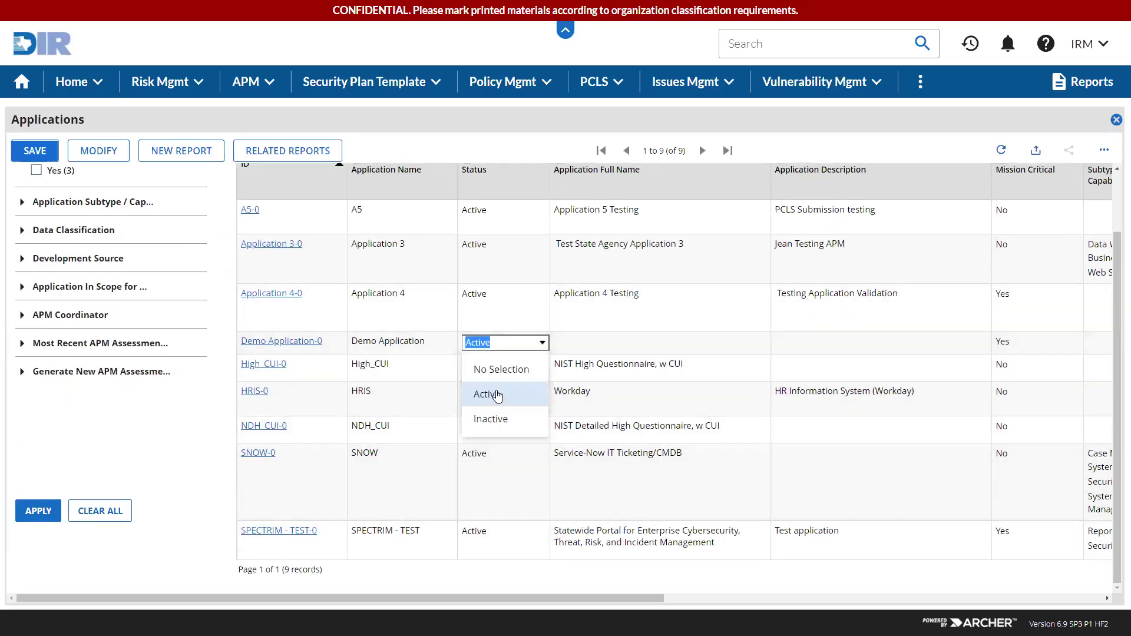
left_click(493, 419)
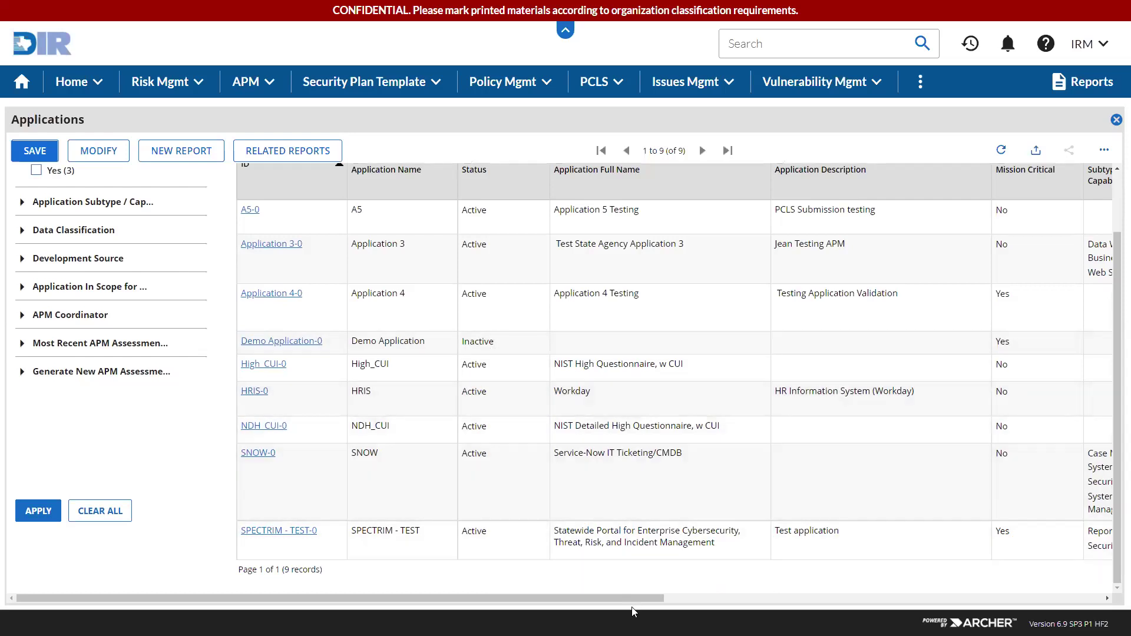
key("ctrl+a")
left_click(866, 594)
left_click(816, 599)
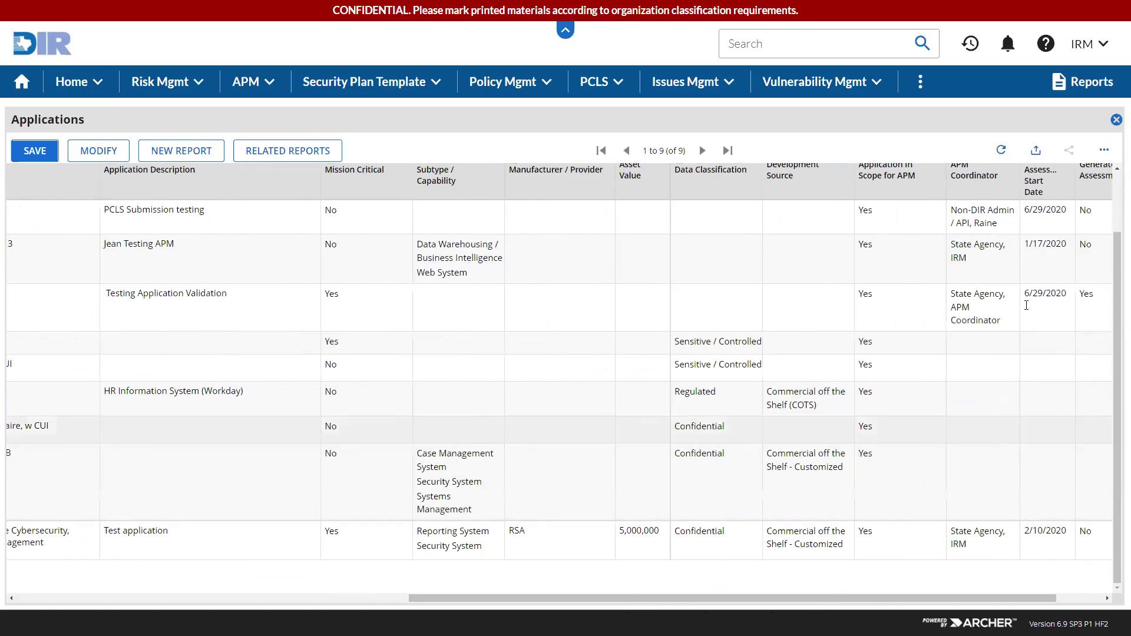
left_click(1066, 598)
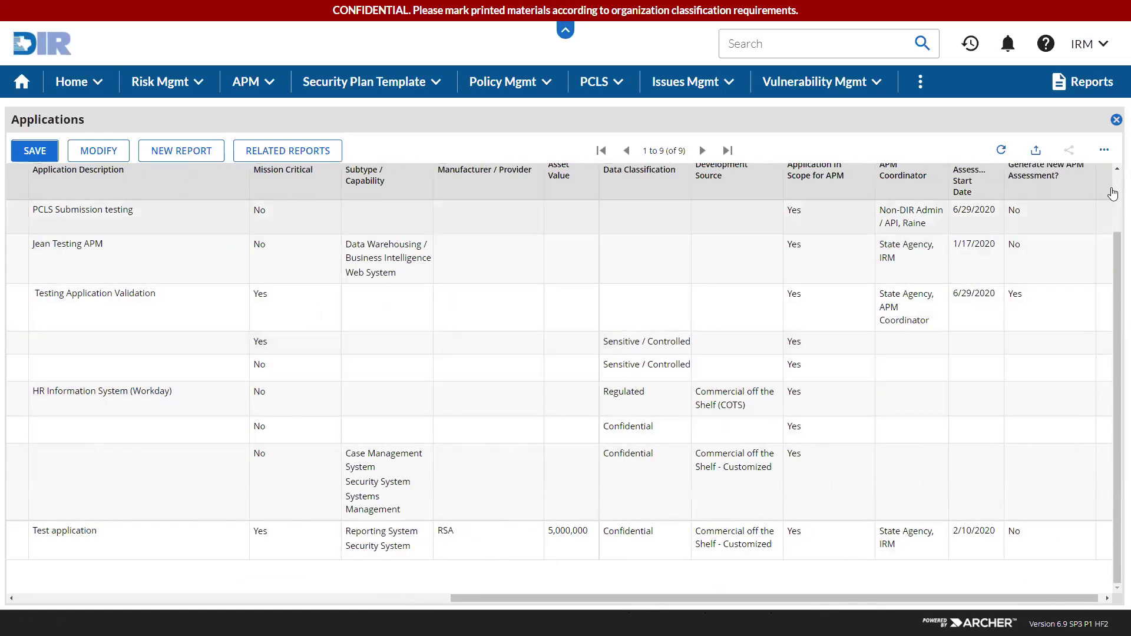
left_click(12, 528)
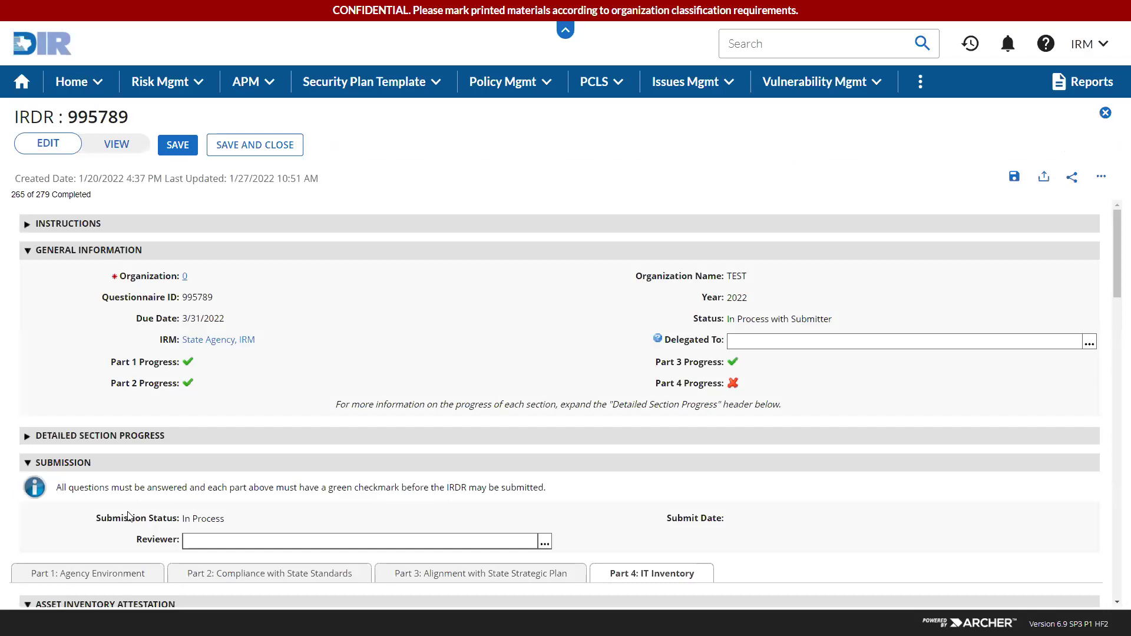
- Confirm the Application Inventory Validation Attestation and save the questionnaire
scroll(127, 512, "down", 6)
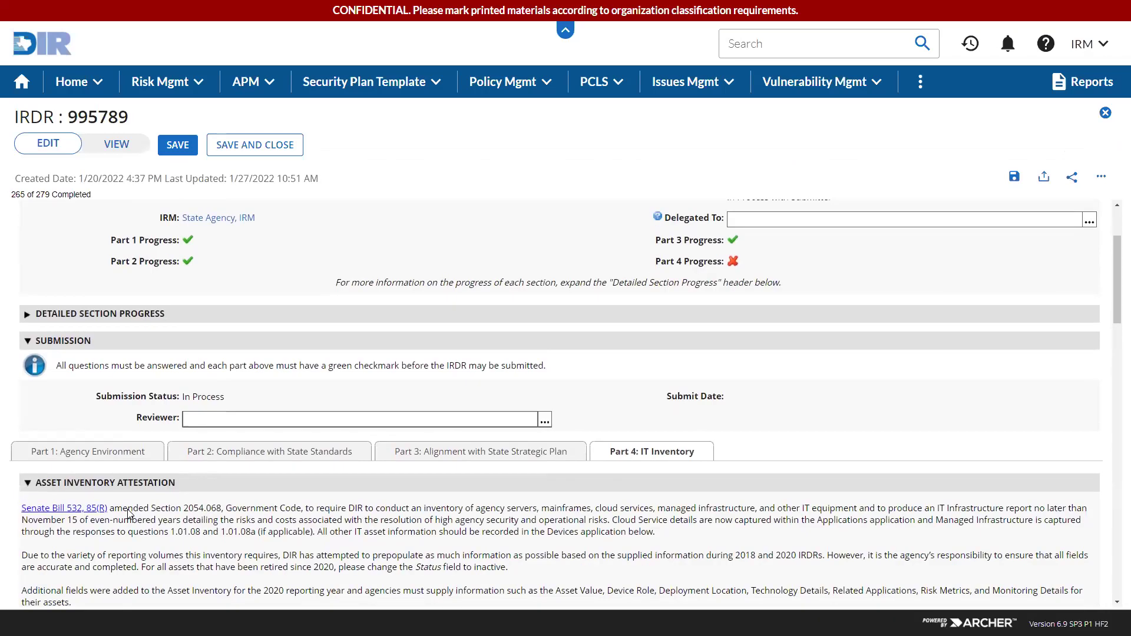
scroll(127, 511, "down", 9)
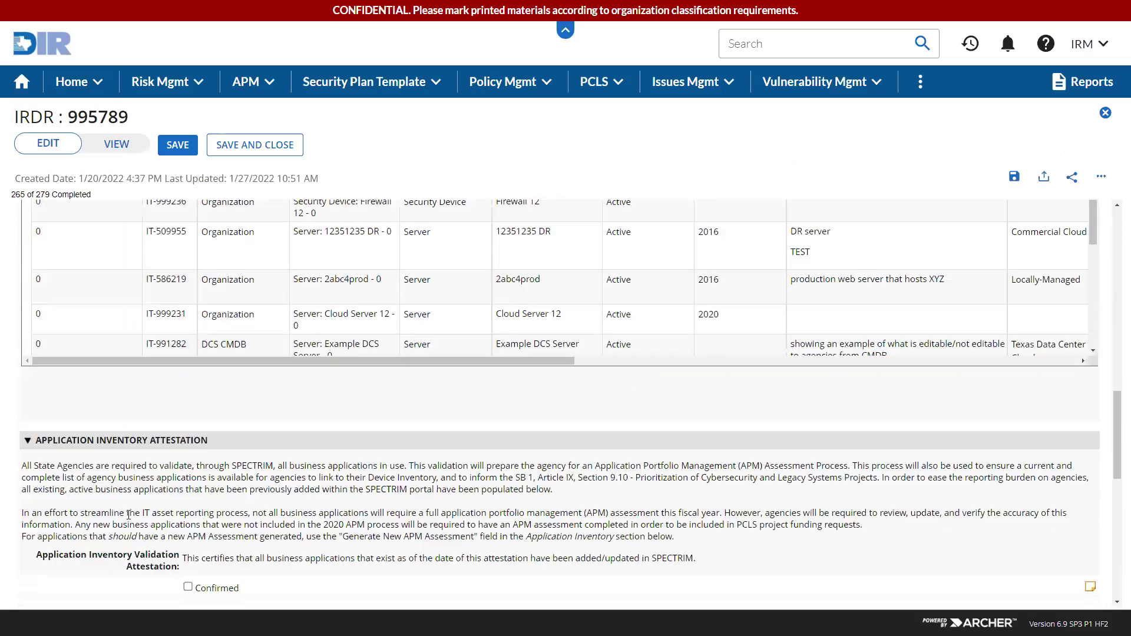
left_click(225, 578)
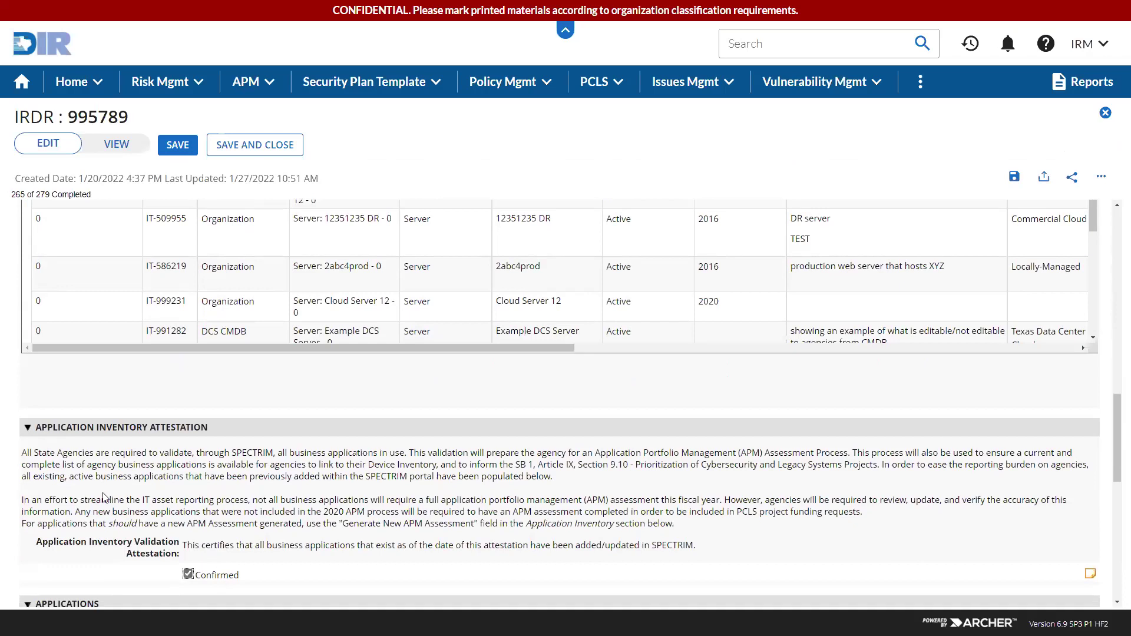
scroll(106, 498, "up", 9)
scroll(104, 498, "up", 6)
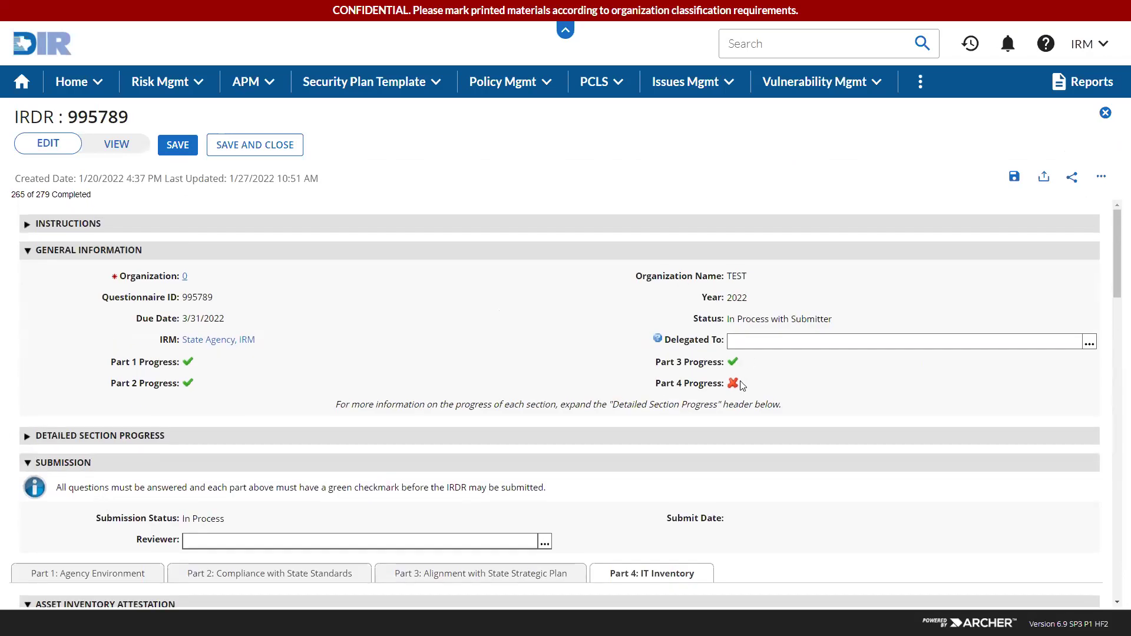
left_click(190, 153)
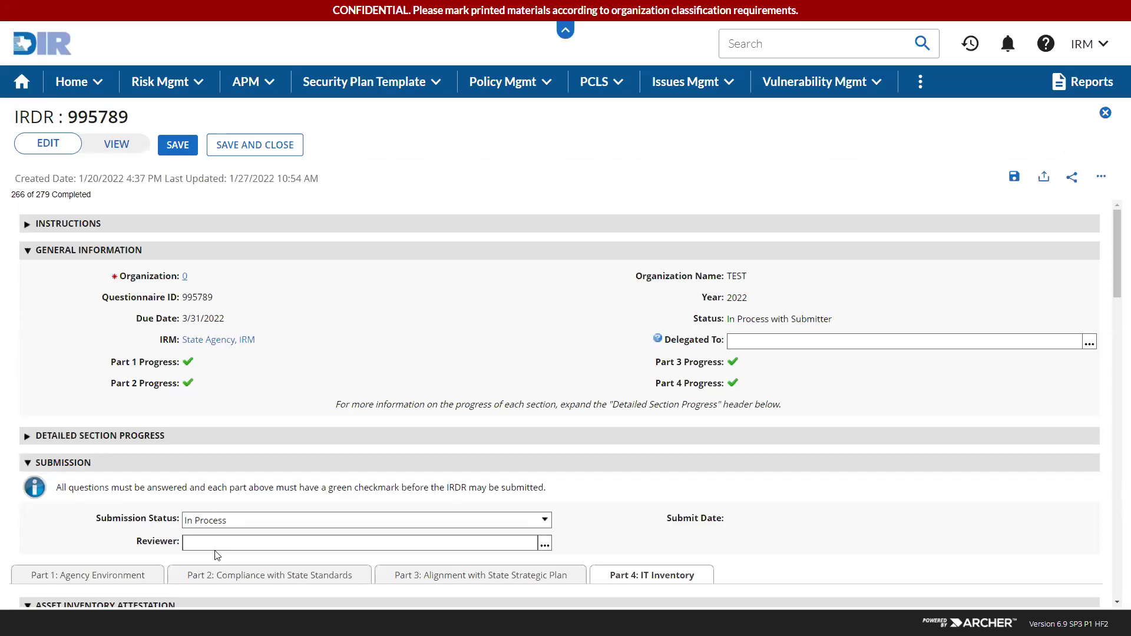
- Set the questionnaire's Submission Status to Submitted and save it
left_click(196, 521)
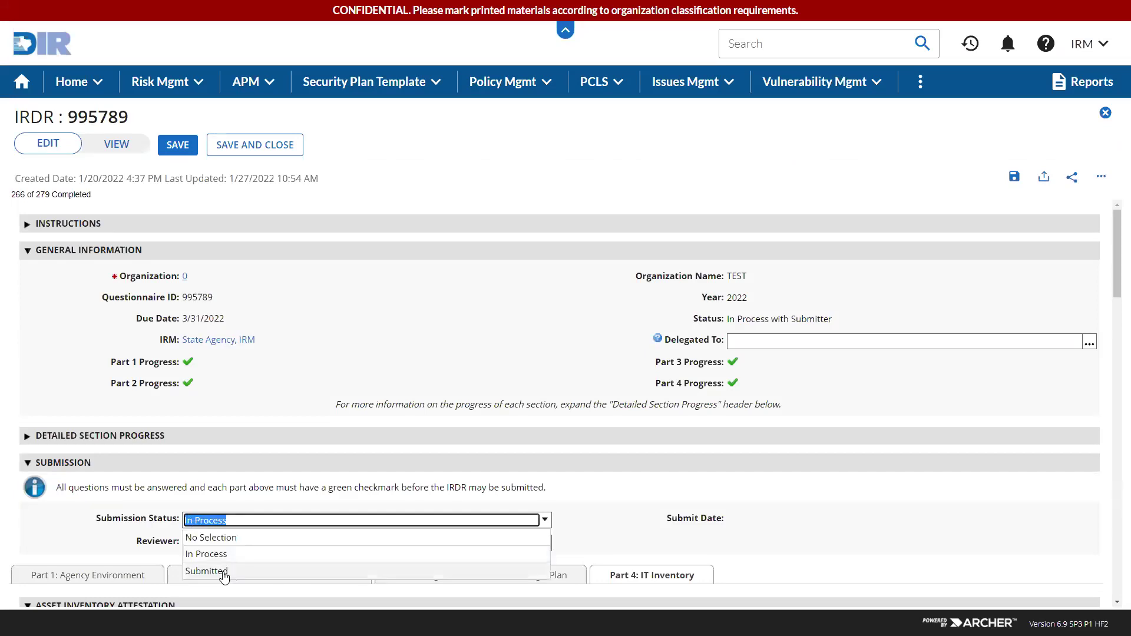
left_click(207, 572)
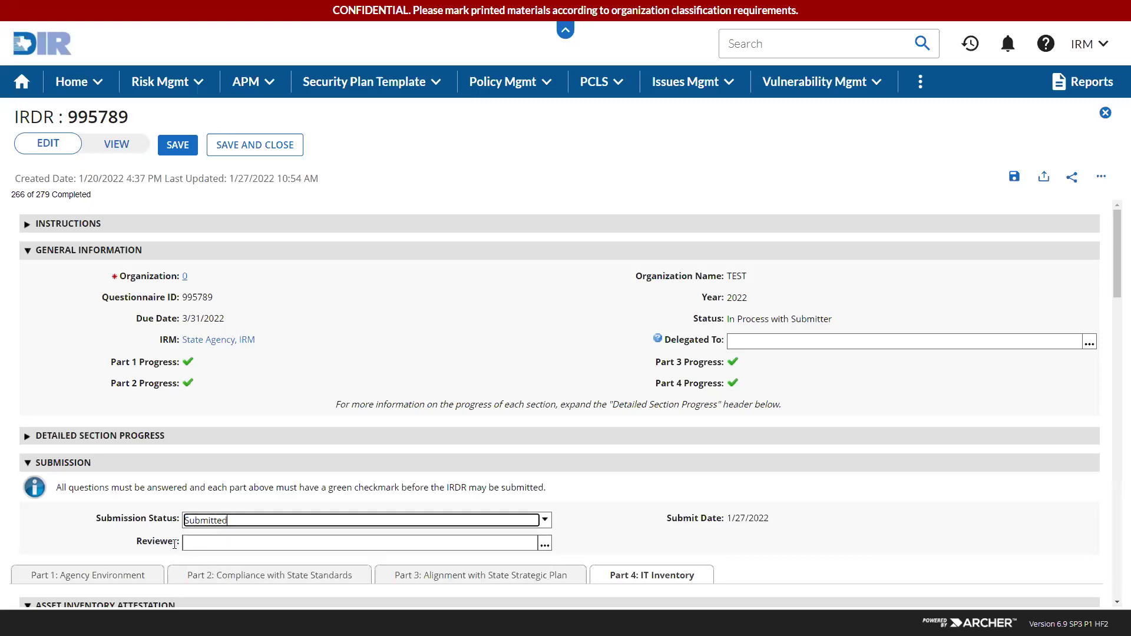
left_click(190, 144)
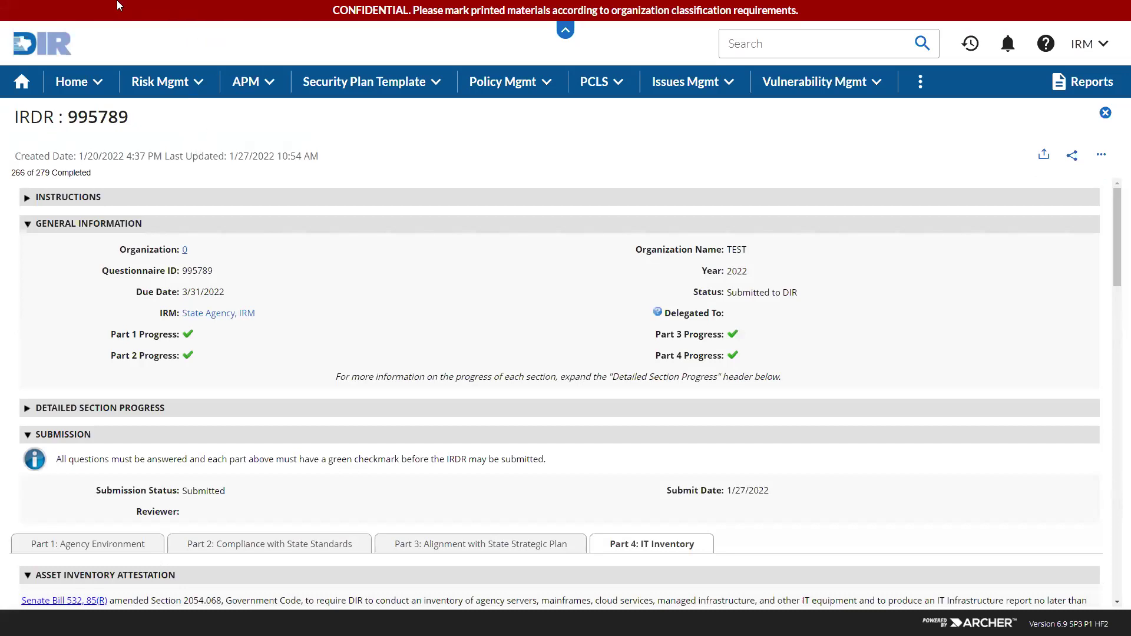
- Switch to the Development instance of Archer and display the IR-CAP dashboard of the IRDR/IR-CAP workspace
mouse_move(118, 6)
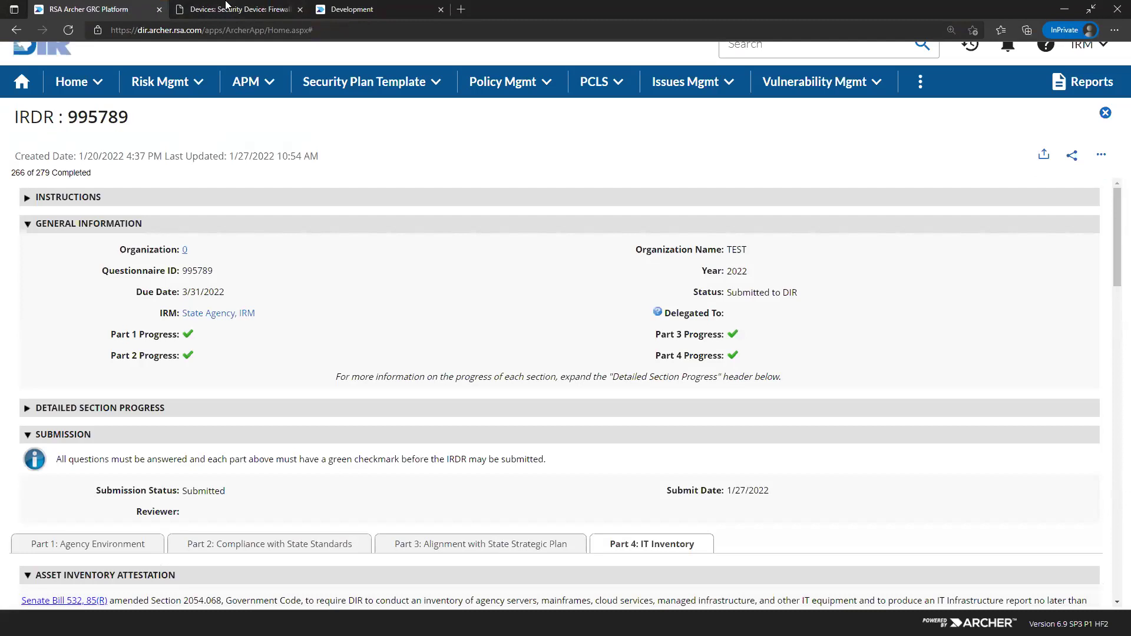
left_click(352, 9)
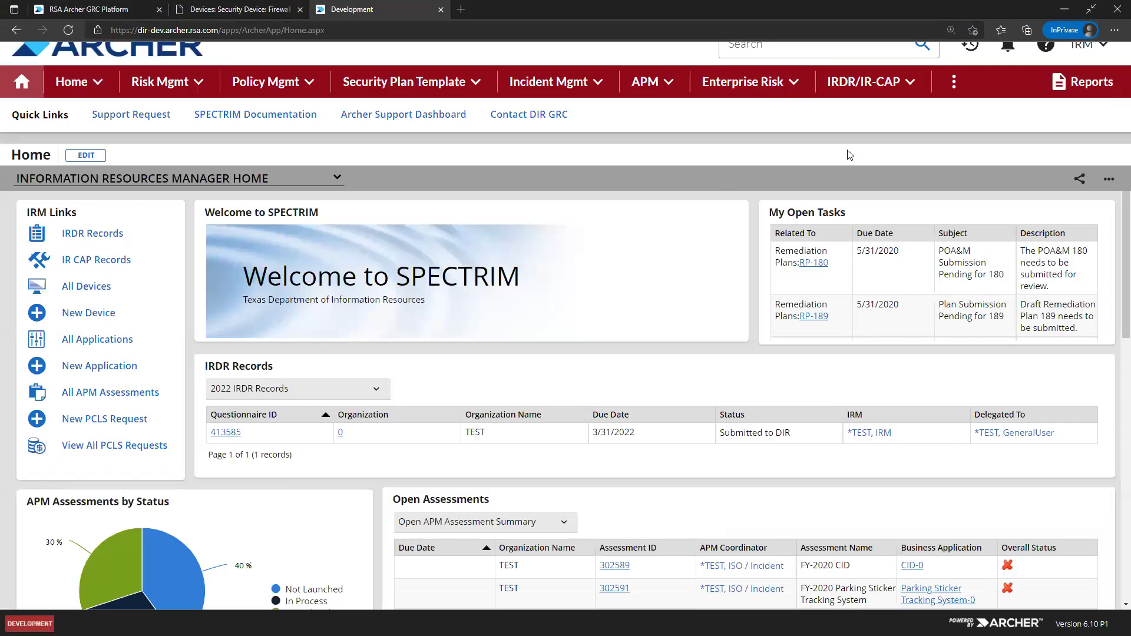
left_click(873, 88)
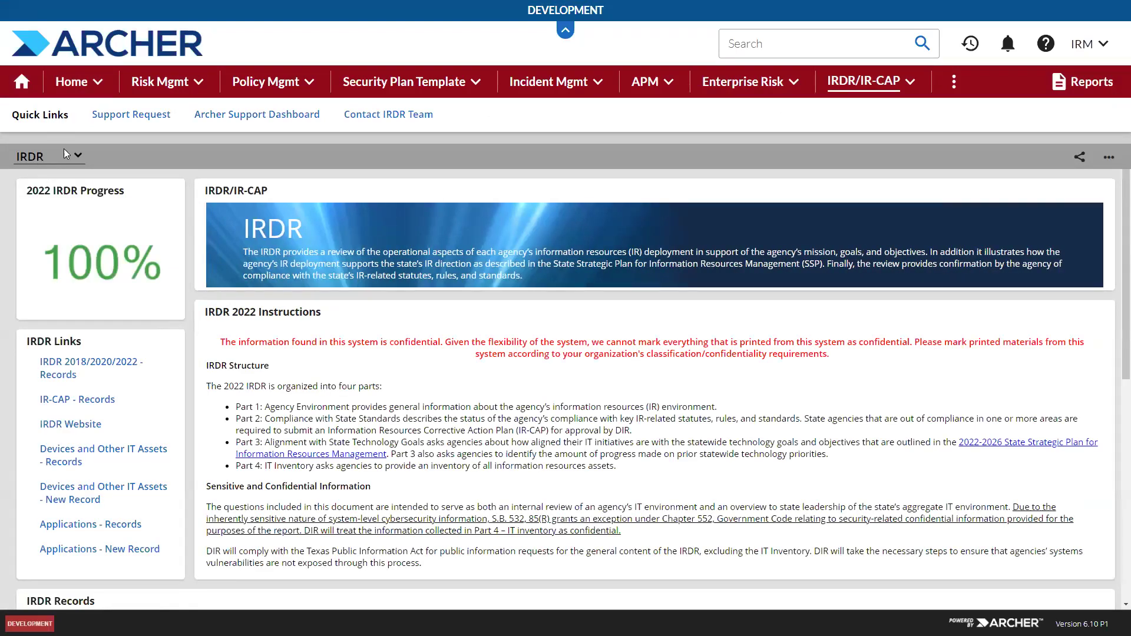
left_click(65, 156)
left_click(66, 199)
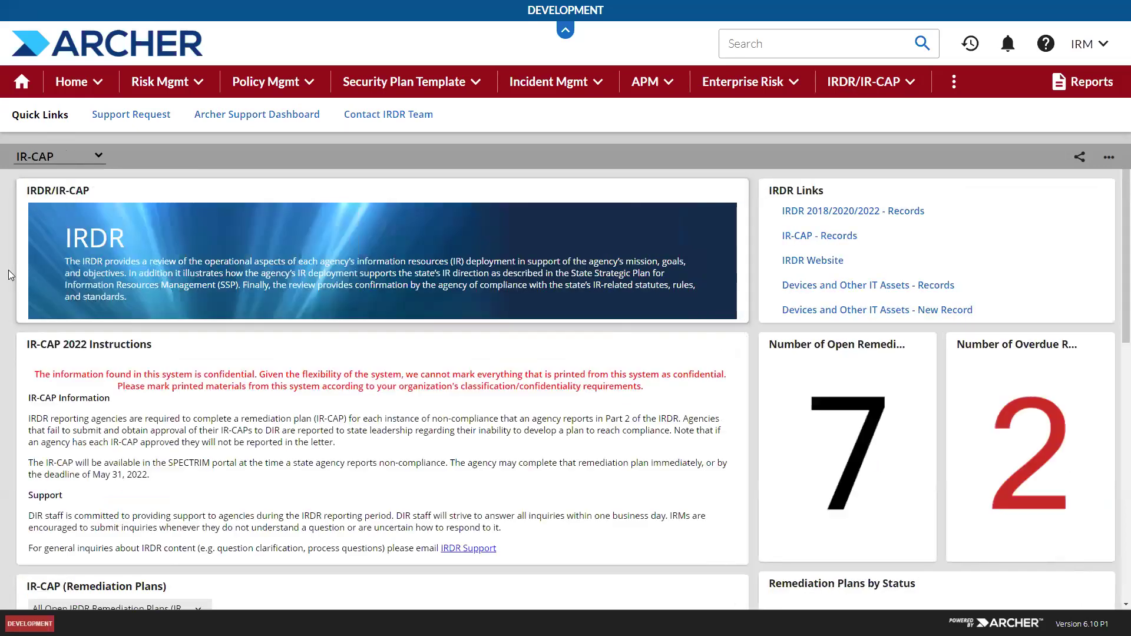
- Look through the open IR-CAP remediation plans and open plan RP-229 for question 2.01.03
scroll(7, 280, "down", 5)
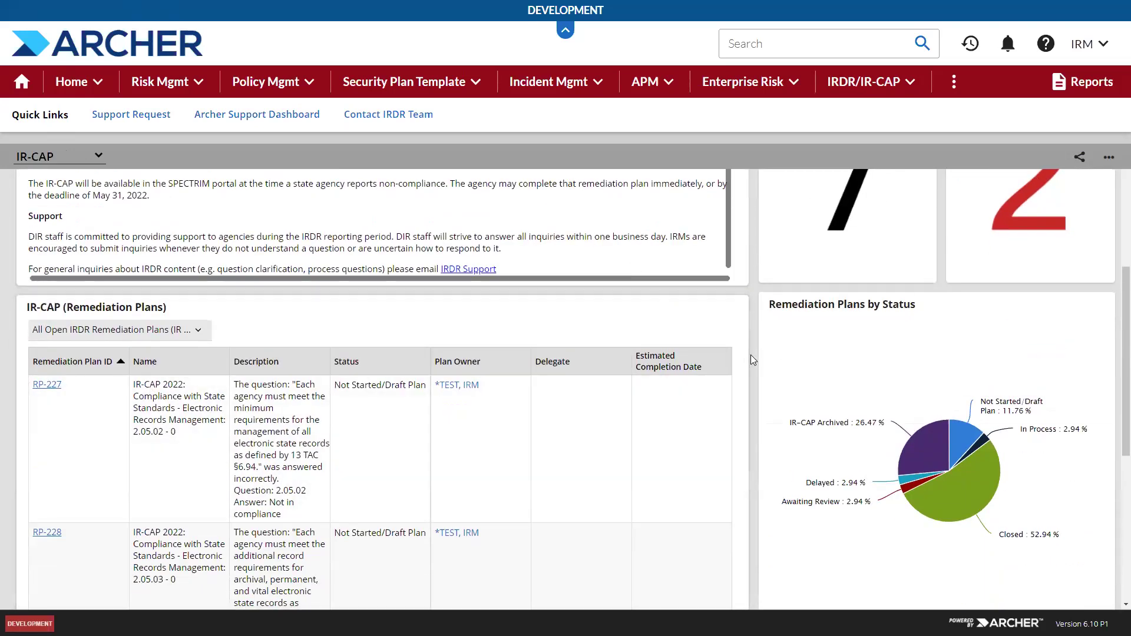
scroll(751, 356, "down", 1)
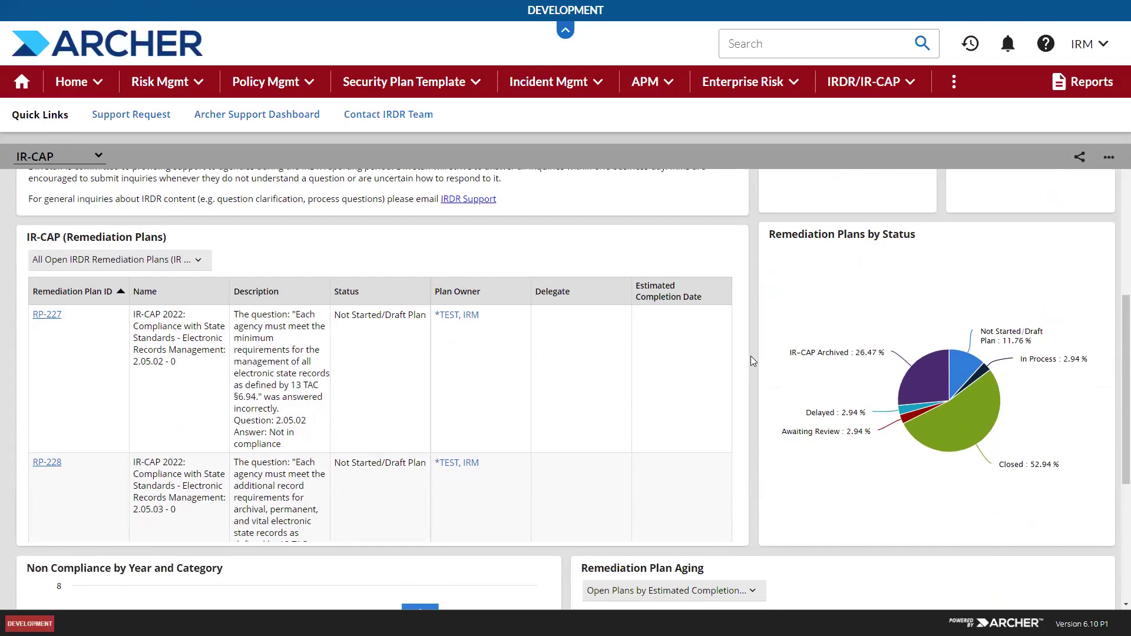
scroll(67, 451, "down", 3)
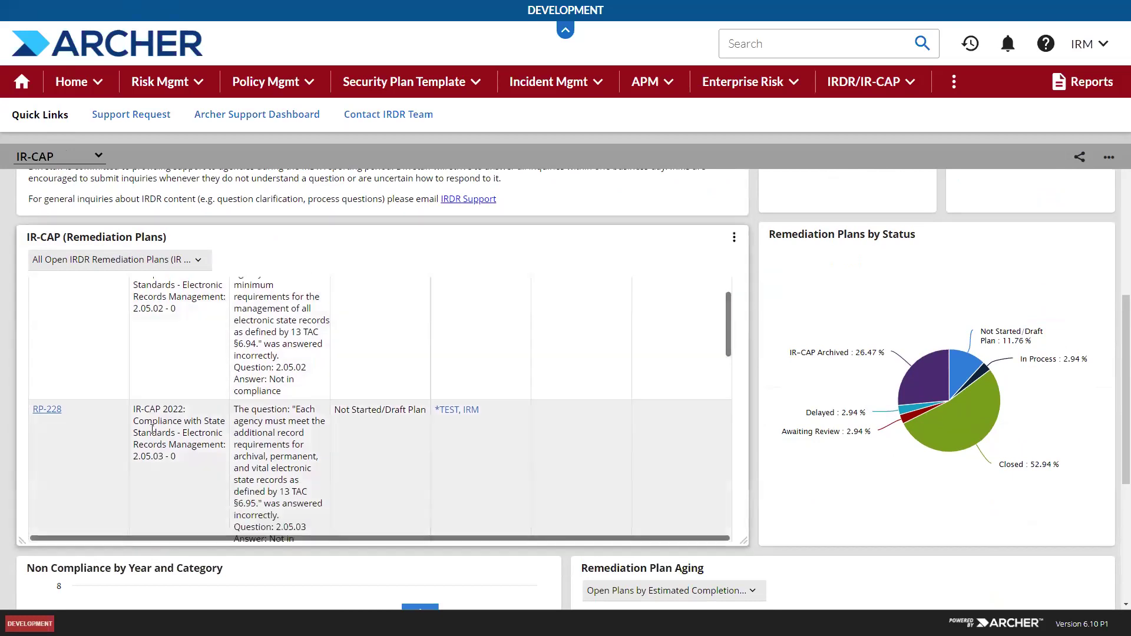
scroll(65, 447, "down", 1)
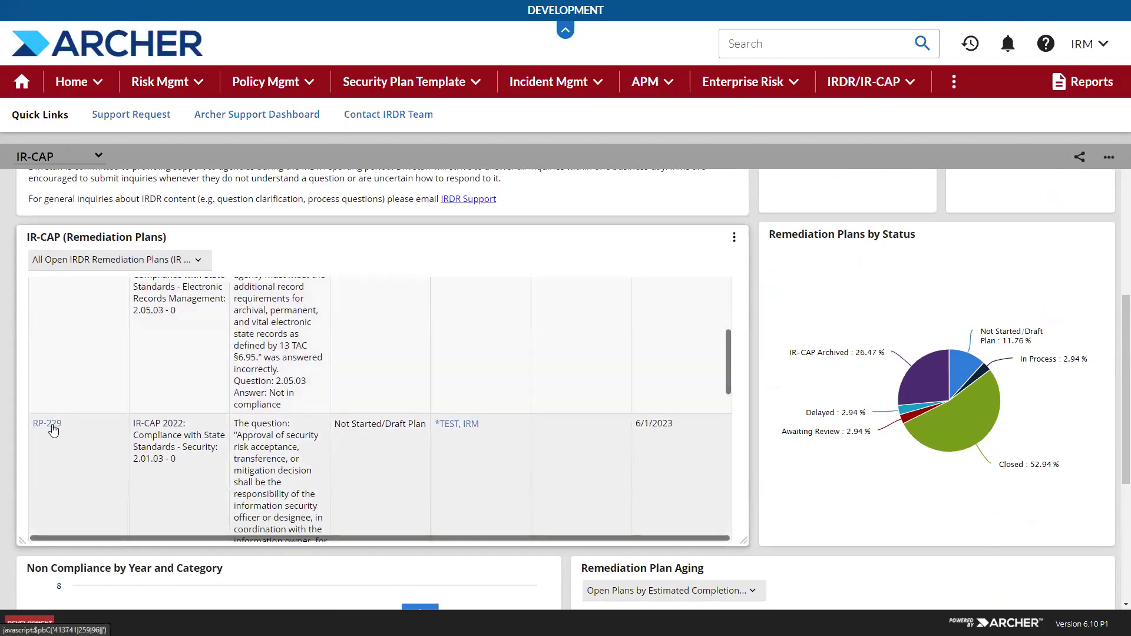
left_click(47, 423)
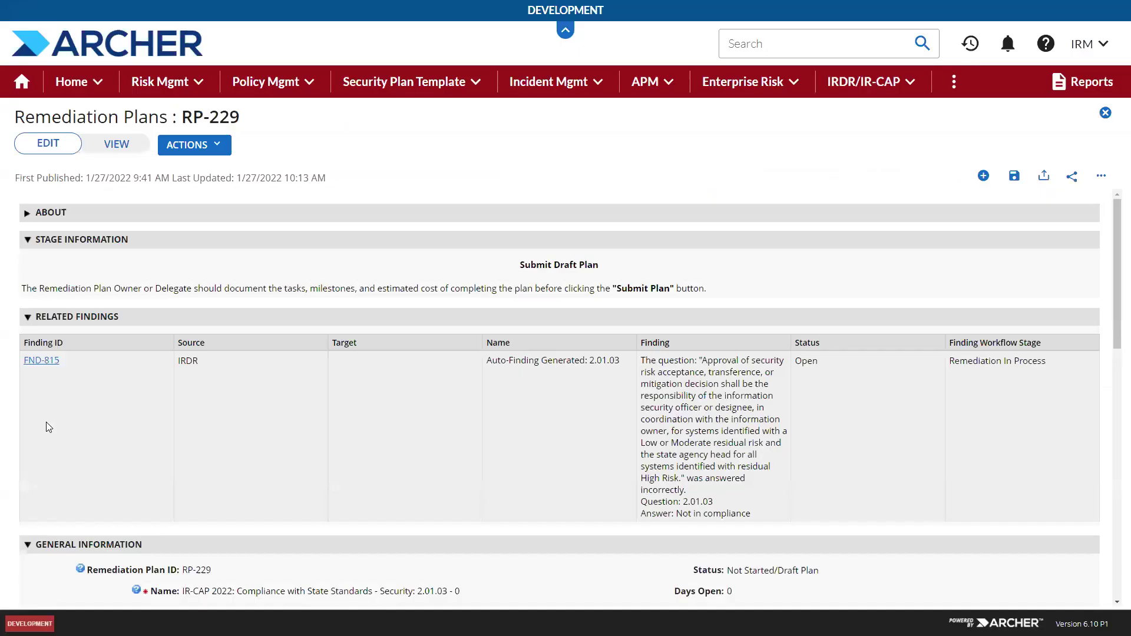
- Review the plan's estimated dates, cost, steps to compliance and workflow fields, and submit the draft remediation plan
scroll(46, 423, "down", 3)
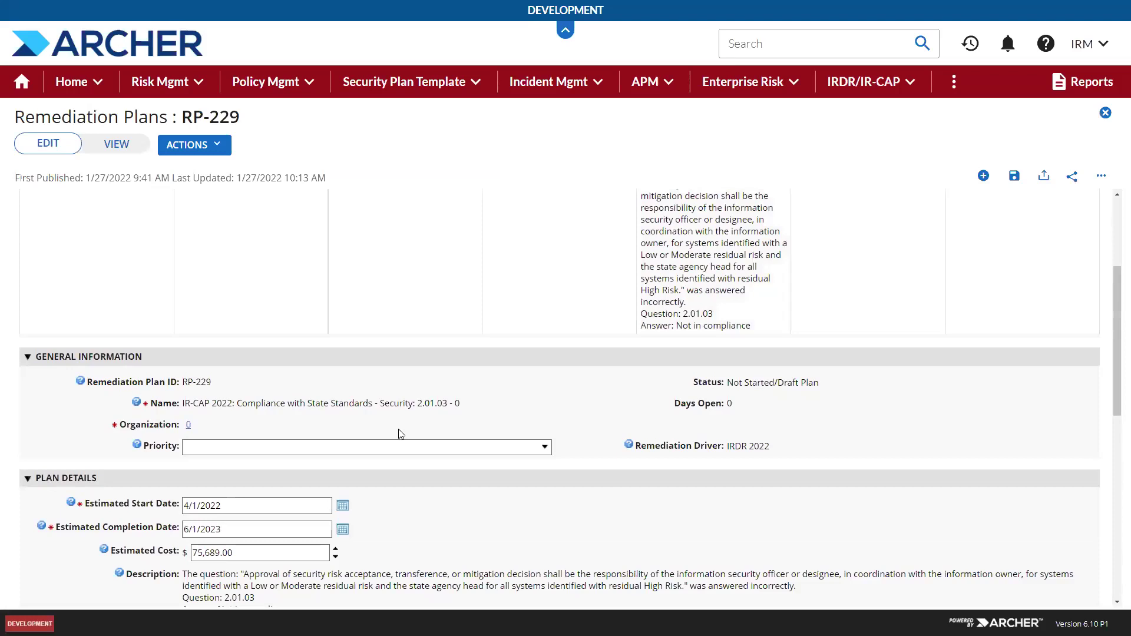
scroll(225, 491, "down", 2)
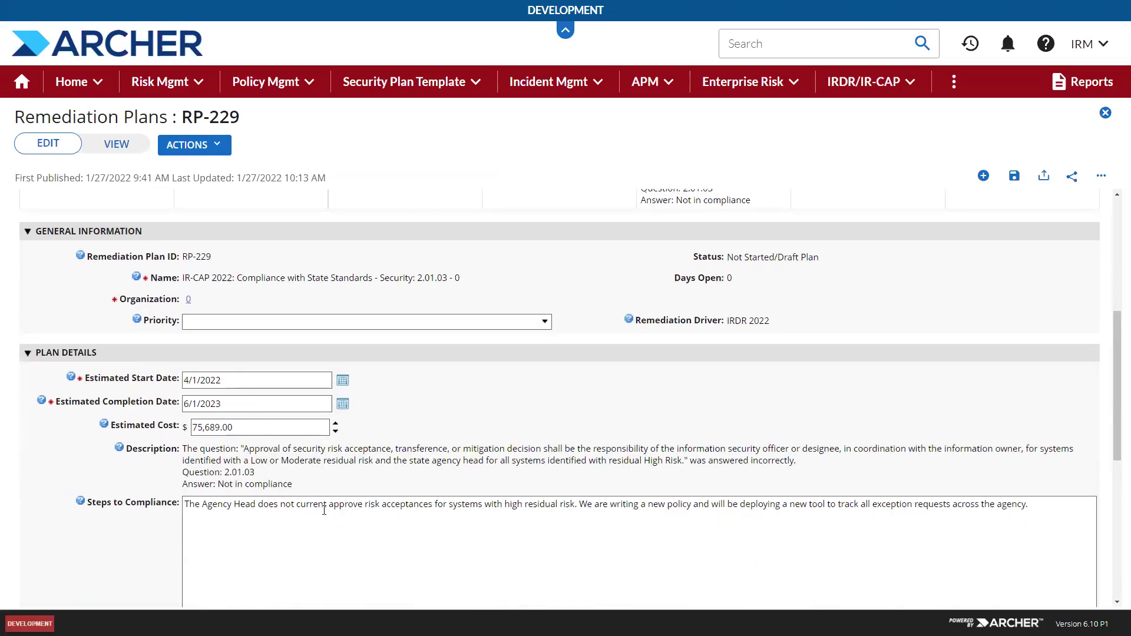
scroll(321, 507, "down", 4)
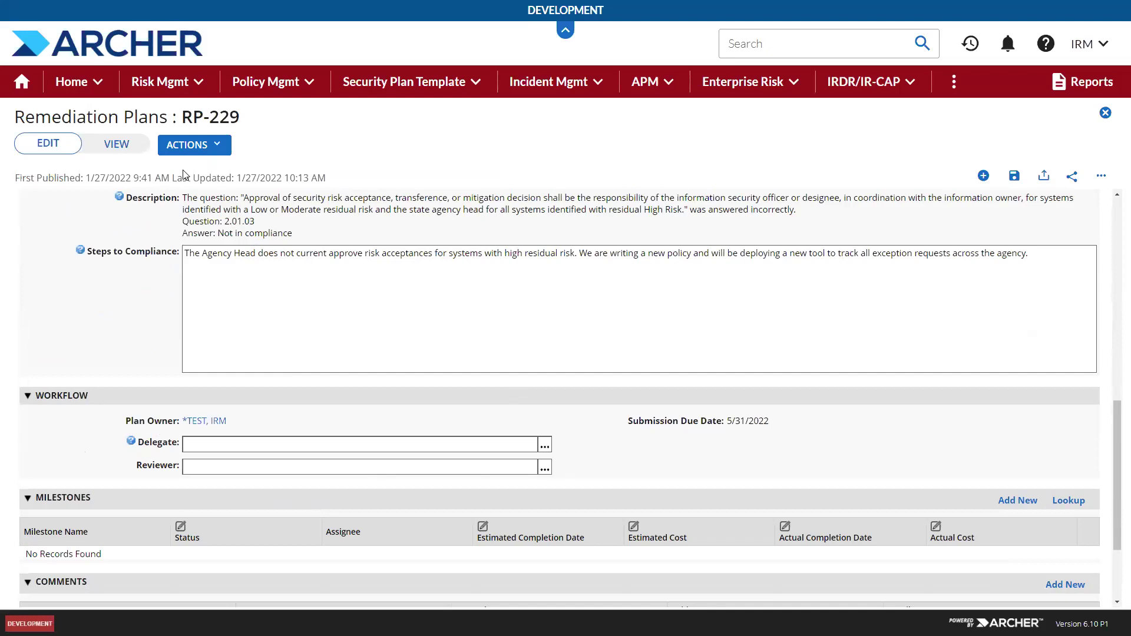
scroll(103, 248, "up", 2)
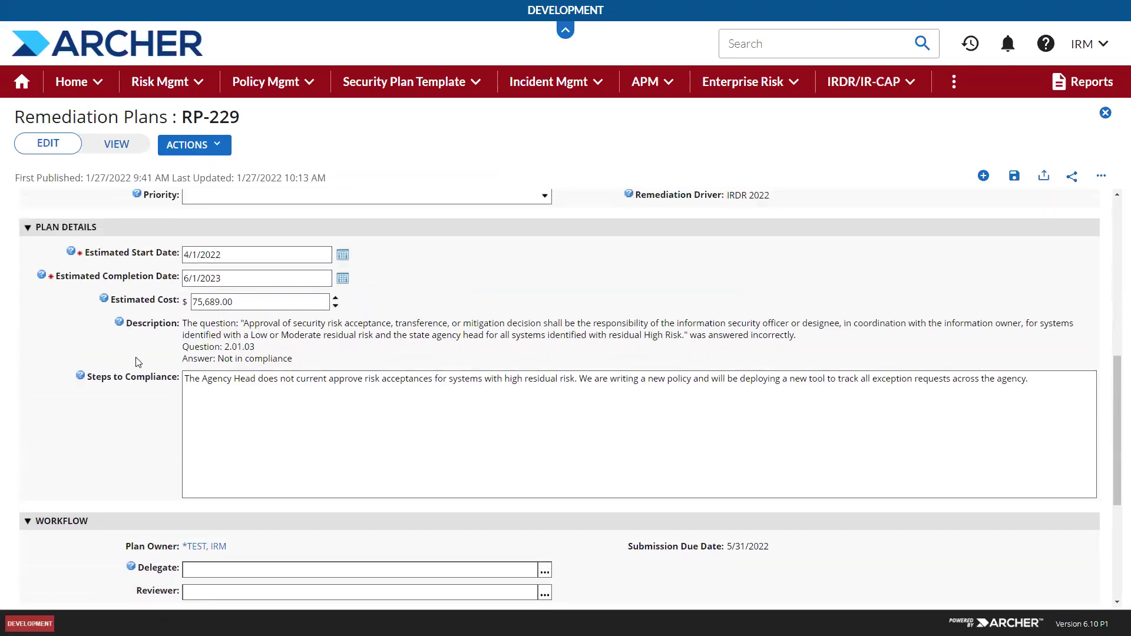
left_click(190, 145)
left_click(203, 201)
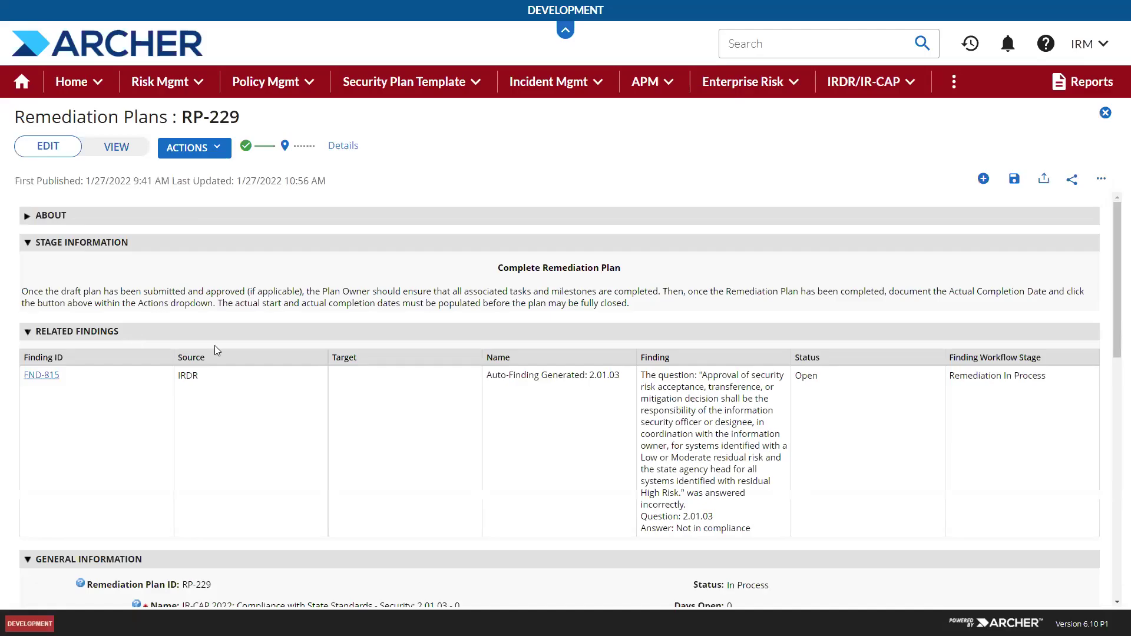
- Examine the submitted plan's actual dates, actual cost and milestone fields and the actions available for advancing the record
scroll(217, 351, "down", 5)
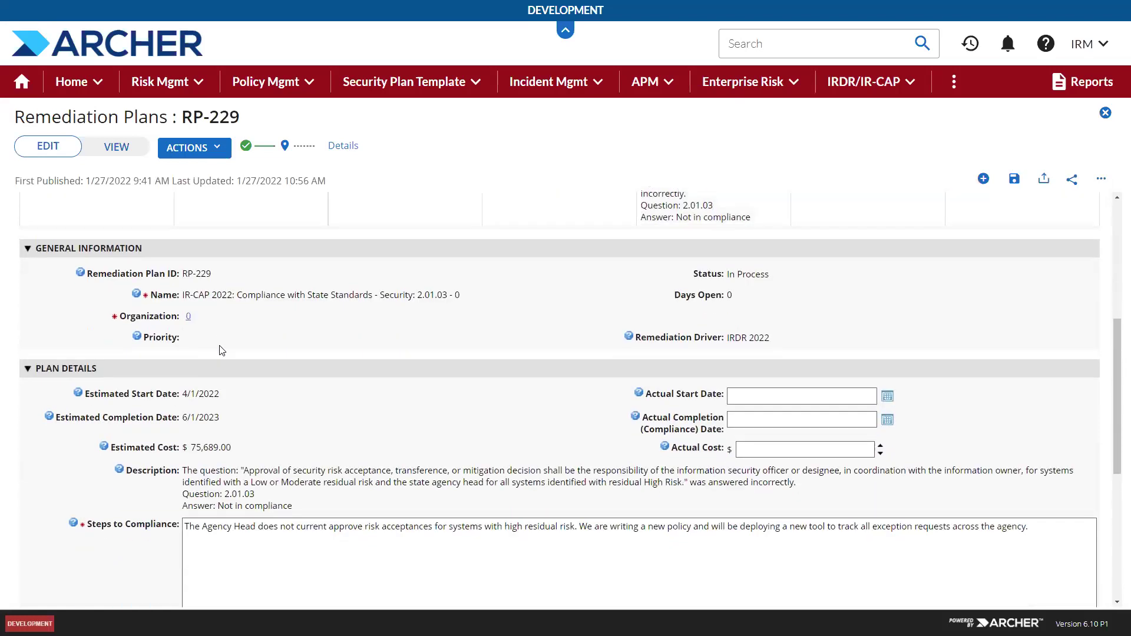
scroll(221, 351, "down", 1)
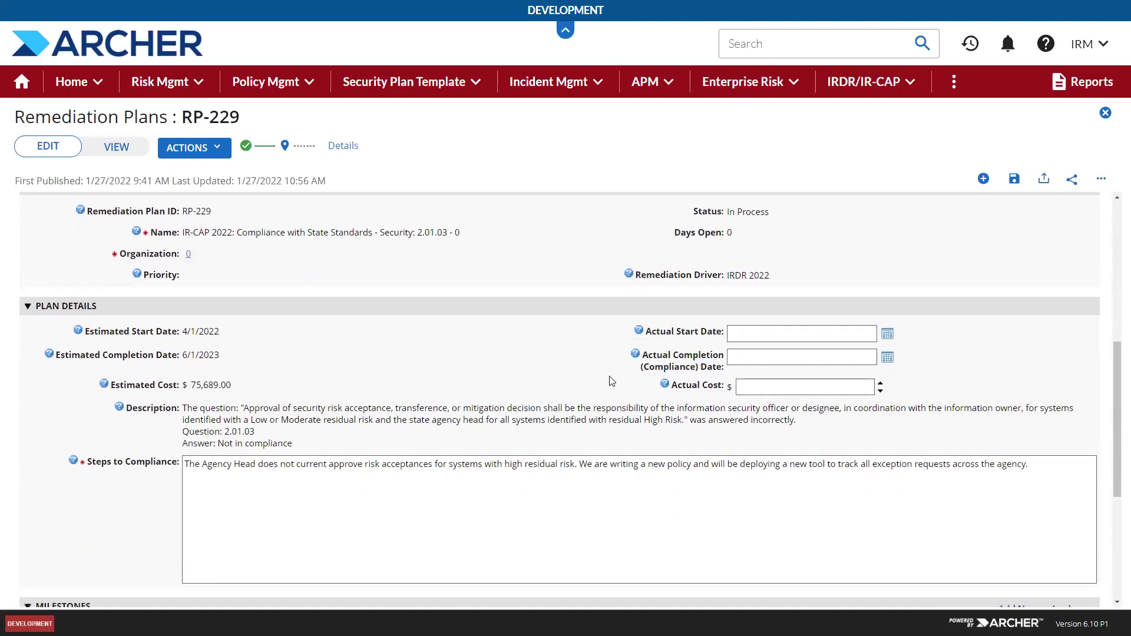
scroll(486, 368, "down", 1)
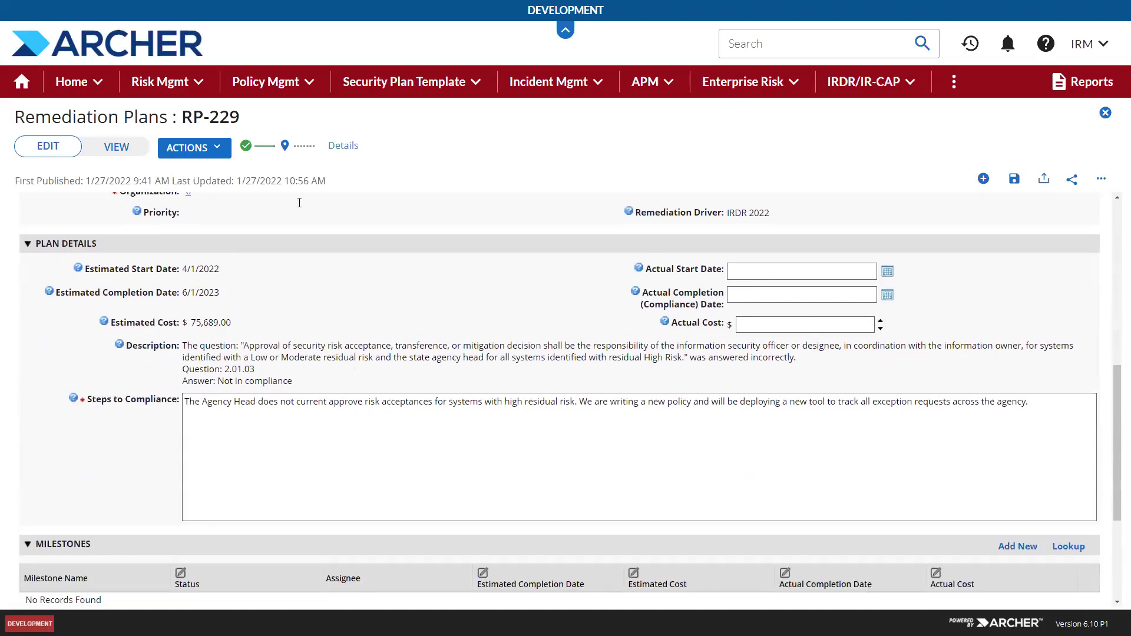
left_click(205, 150)
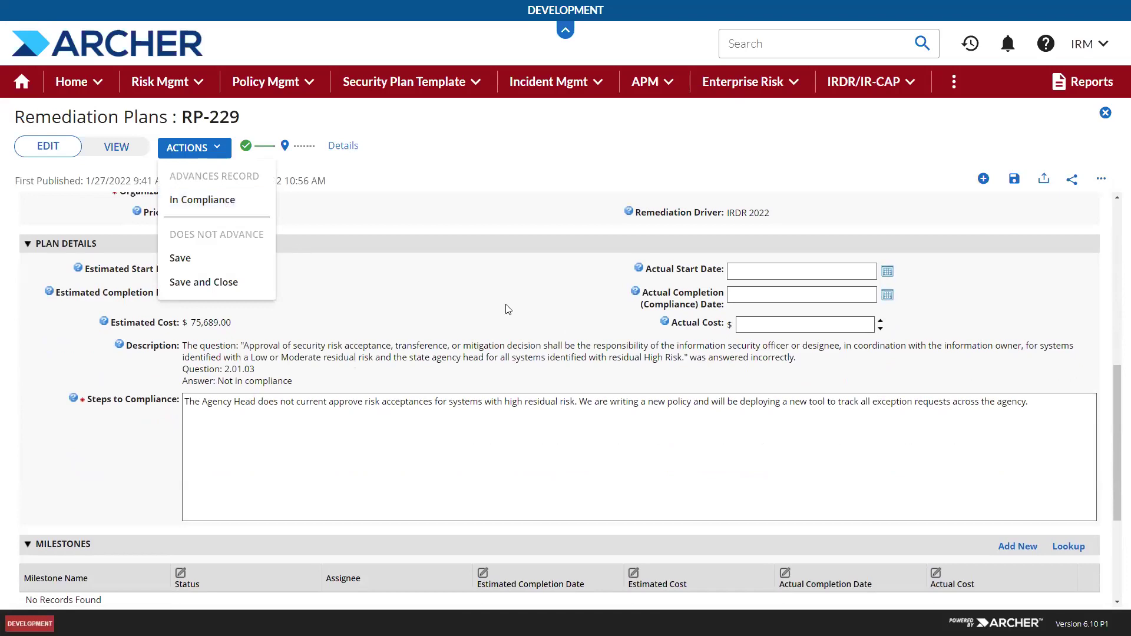
scroll(505, 307, "up", 1)
left_click(515, 356)
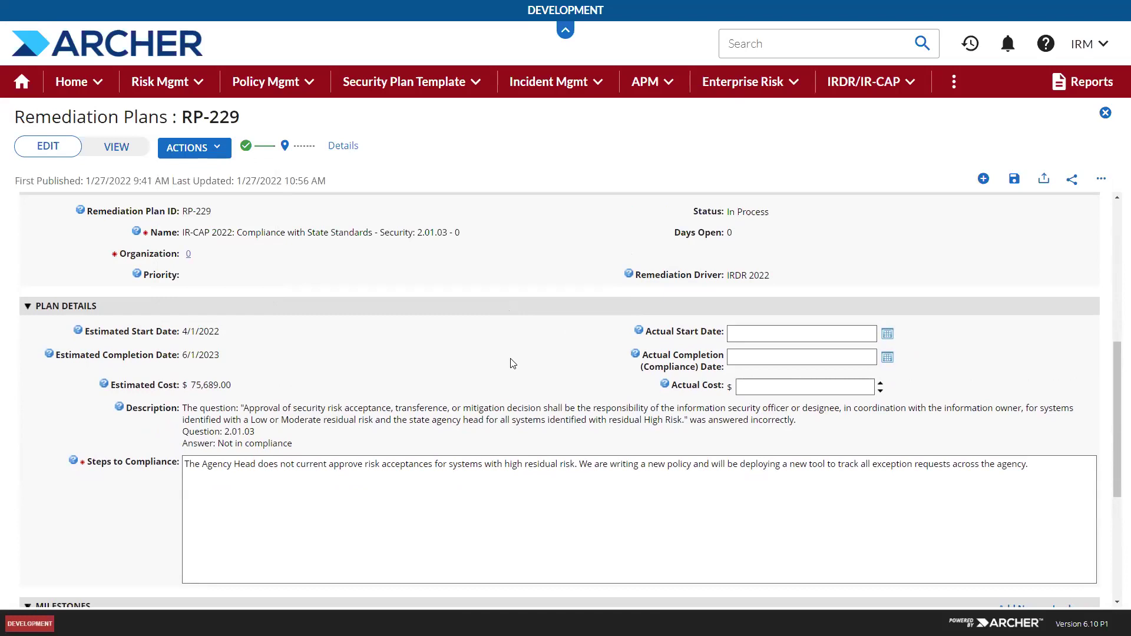
scroll(514, 364, "down", 1)
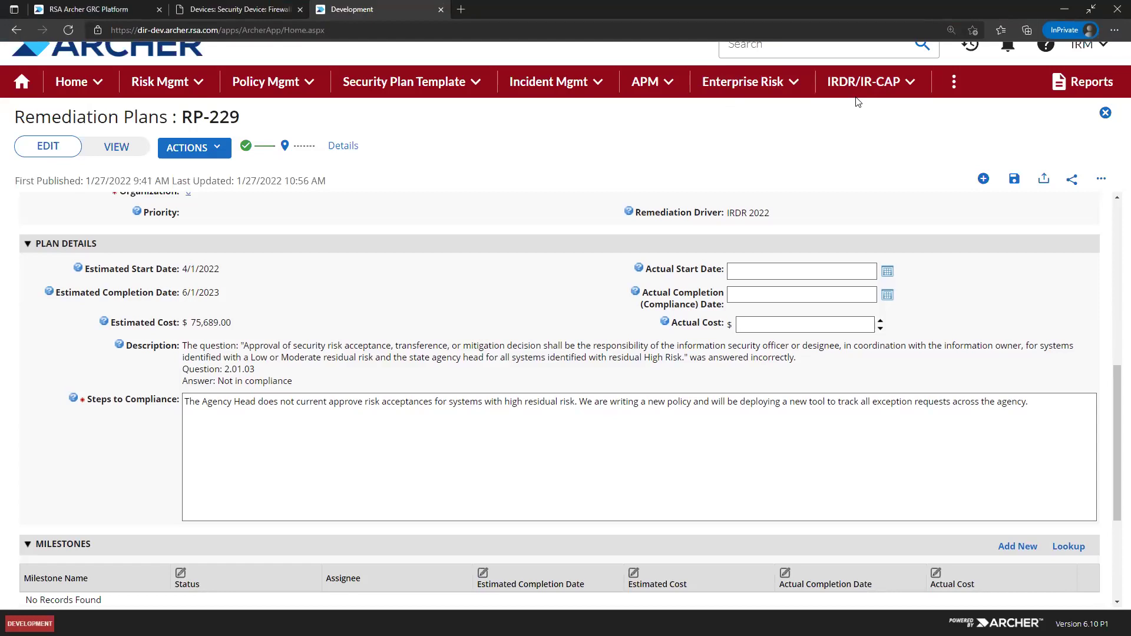
- Return to the production SPECTRIM instance and close the submitted IRDR questionnaire to get back to its home dashboard
key("F11")
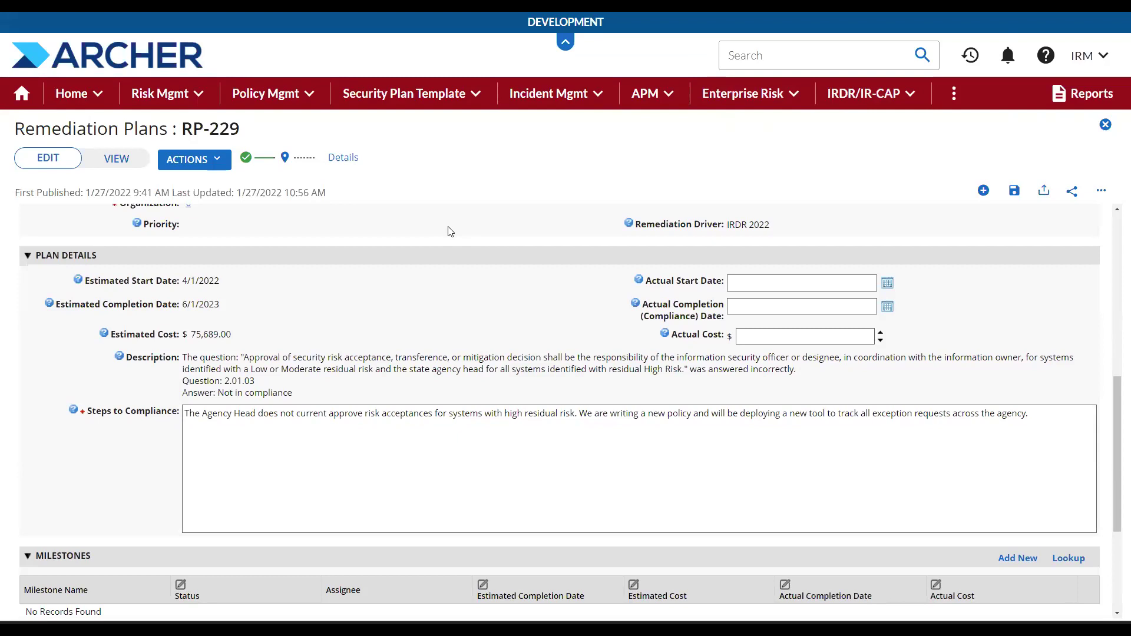
mouse_move(73, 12)
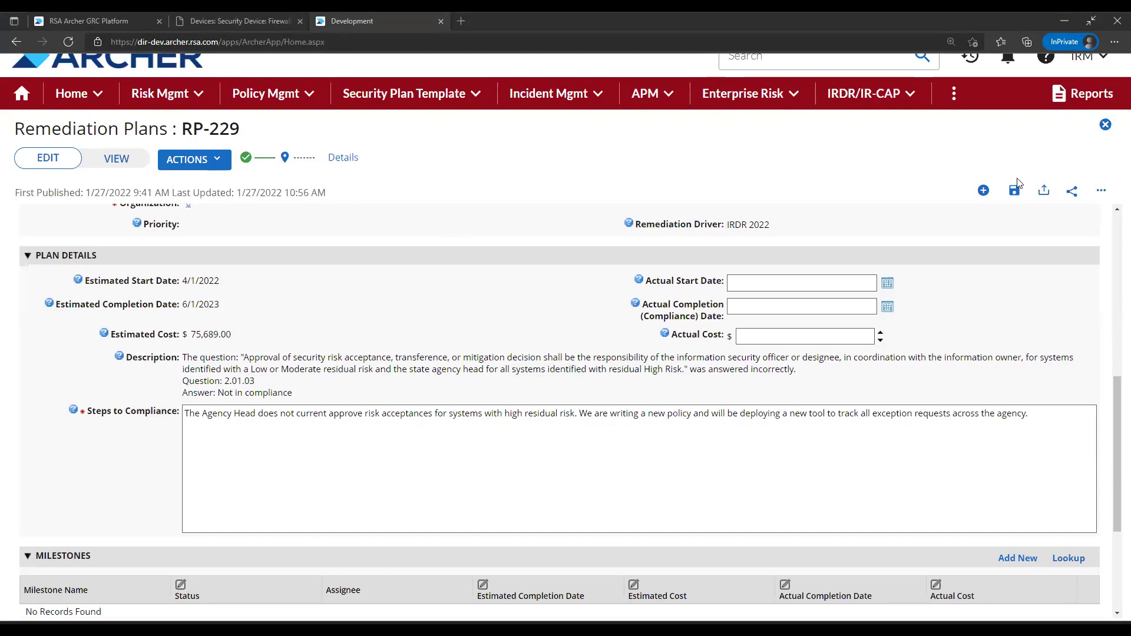
left_click(73, 11)
left_click(1103, 118)
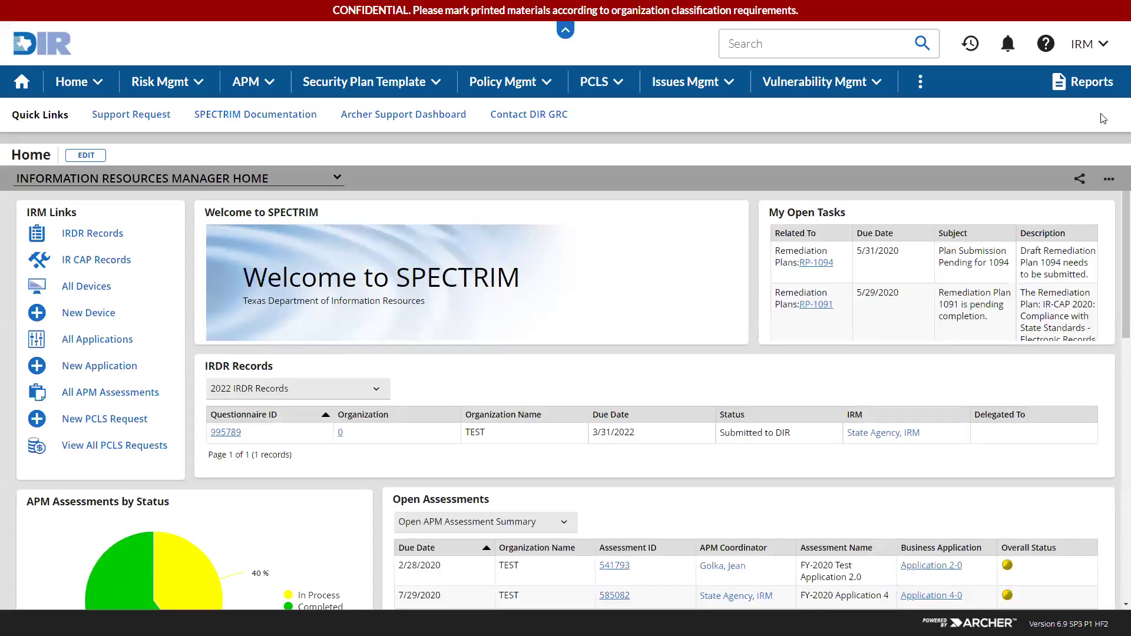
- Open the submitted 2022 questionnaire from the IRDR Records, view its progress and submission information, and close it
mouse_move(171, 213)
mouse_move(272, 11)
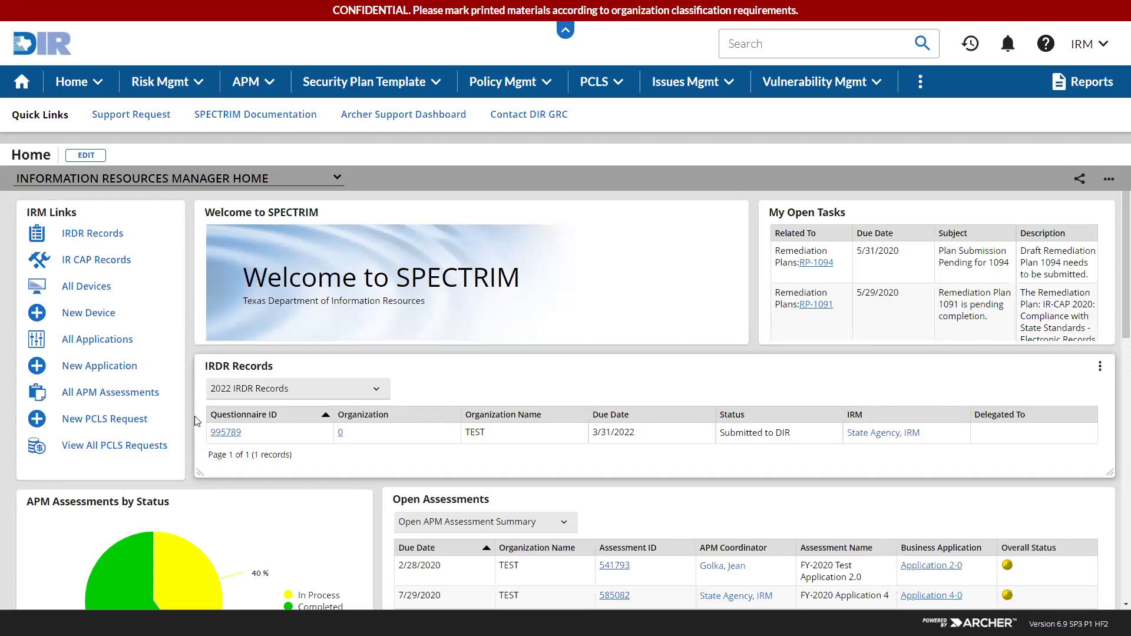
scroll(214, 435, "down", 1)
left_click(226, 411)
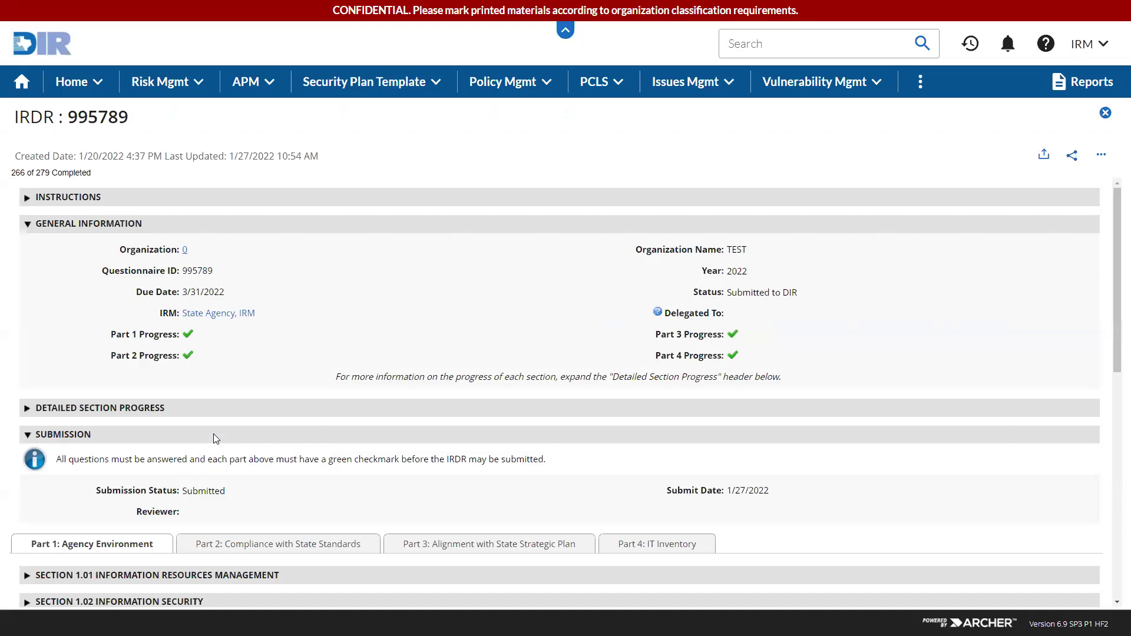
left_click(1105, 113)
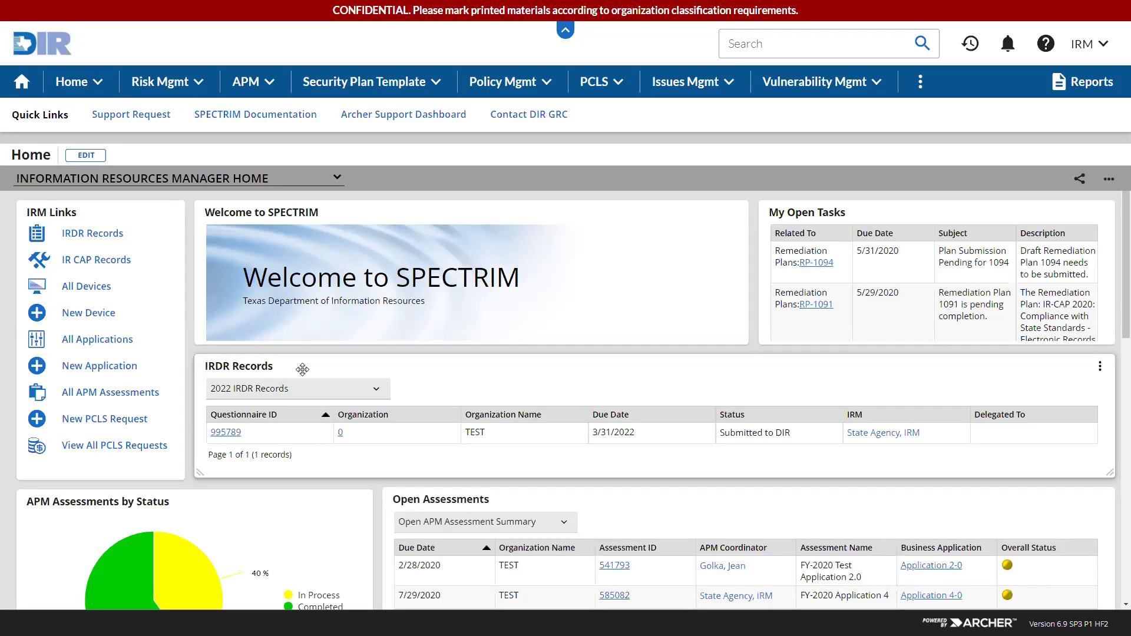
- Start a new support request for organization 0 with the request type Account Activation
left_click(156, 121)
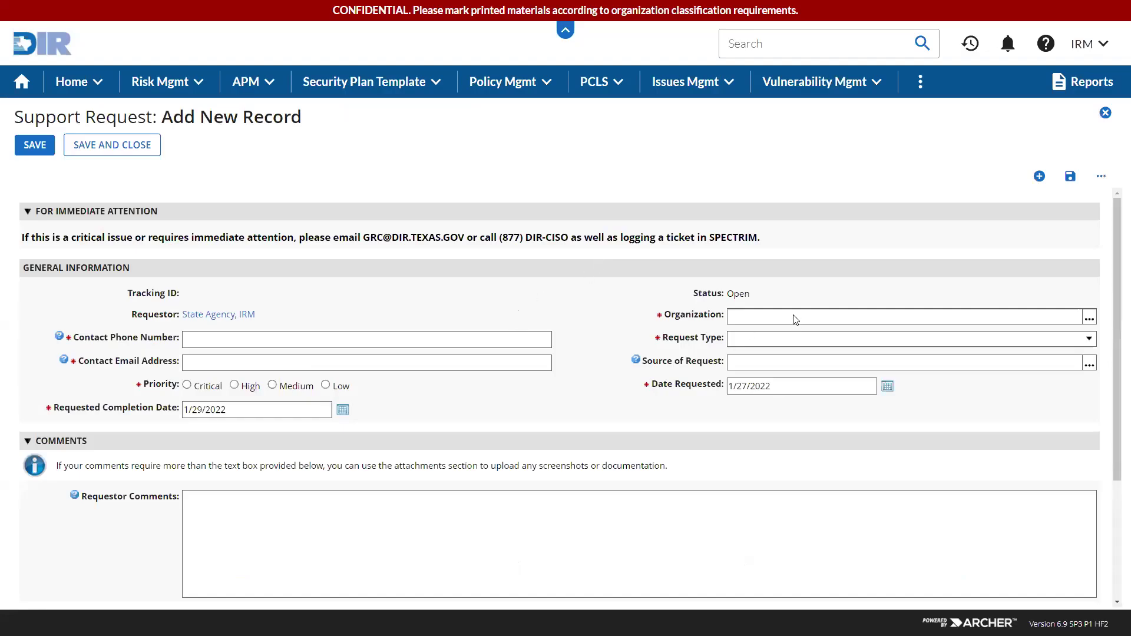
left_click(1088, 317)
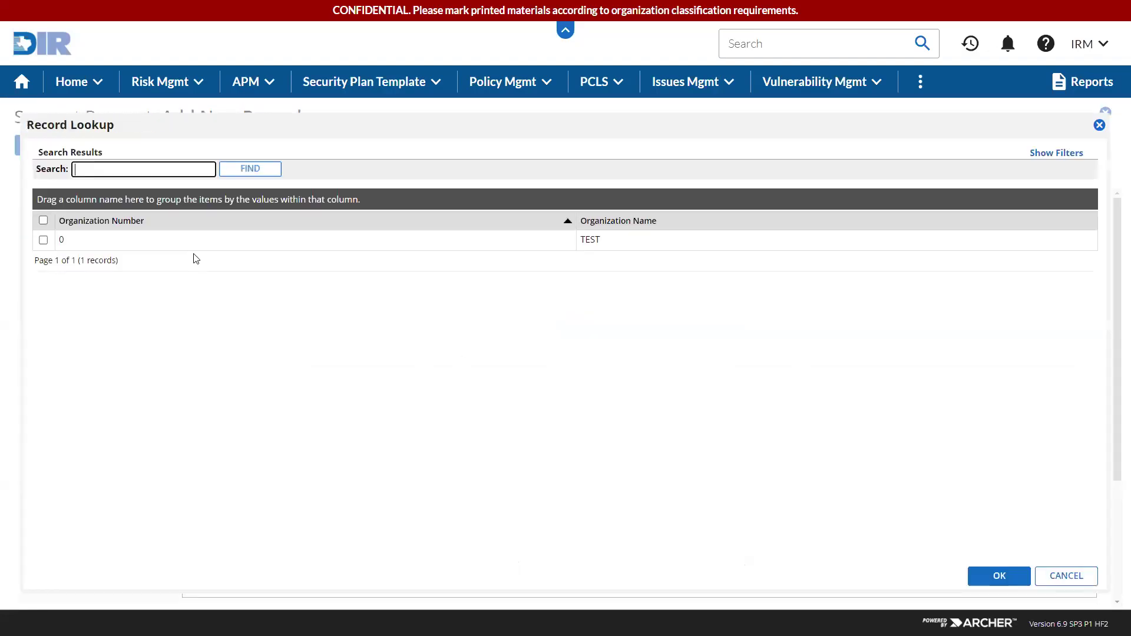
left_click(996, 576)
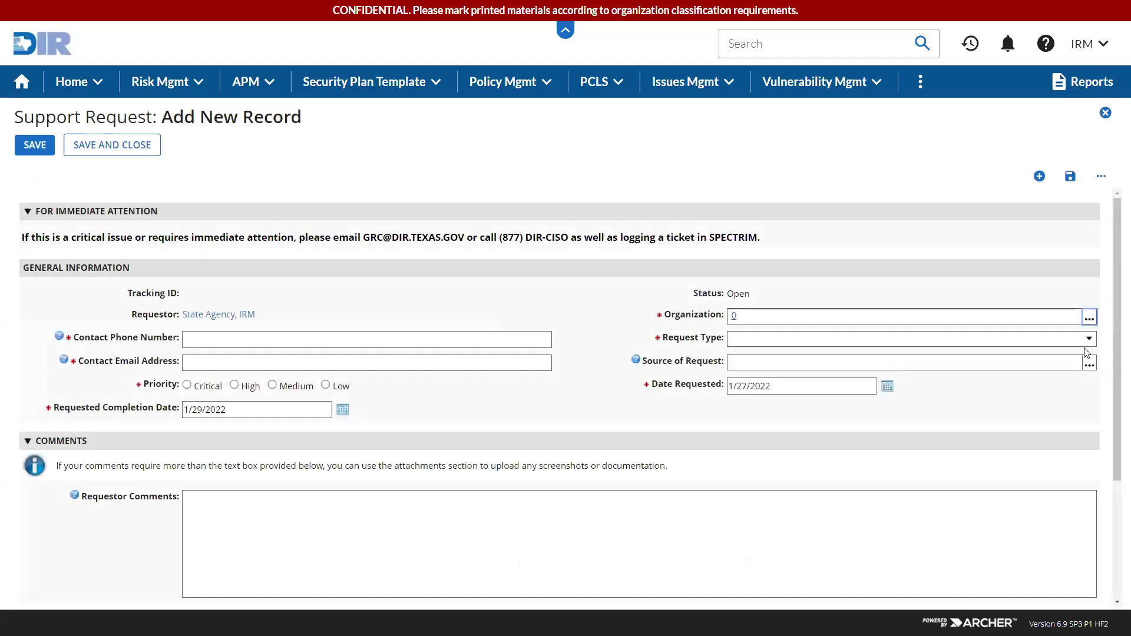
left_click(1081, 339)
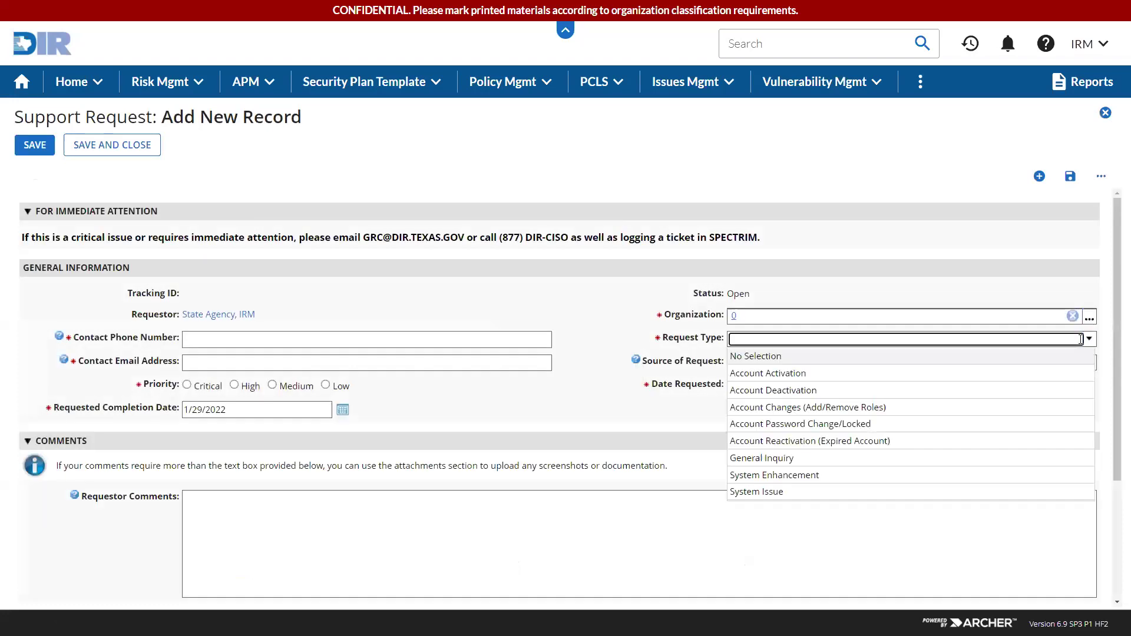
left_click(926, 374)
- Review the user account fields, request General User and Security Office access, and close the support request without saving
scroll(227, 512, "down", 3)
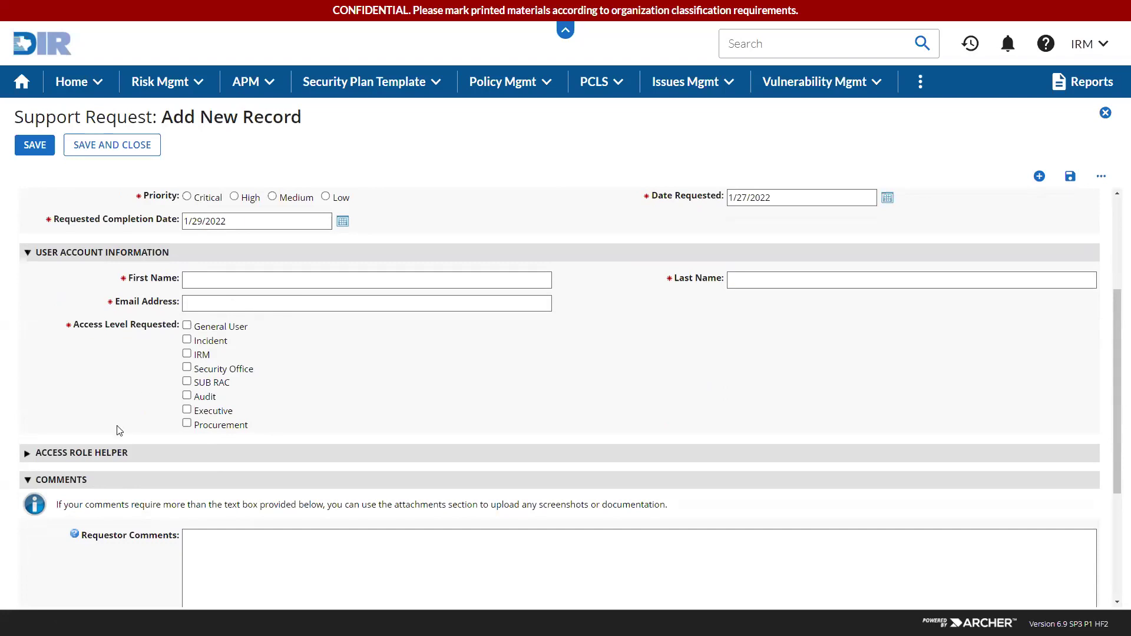
scroll(112, 428, "down", 1)
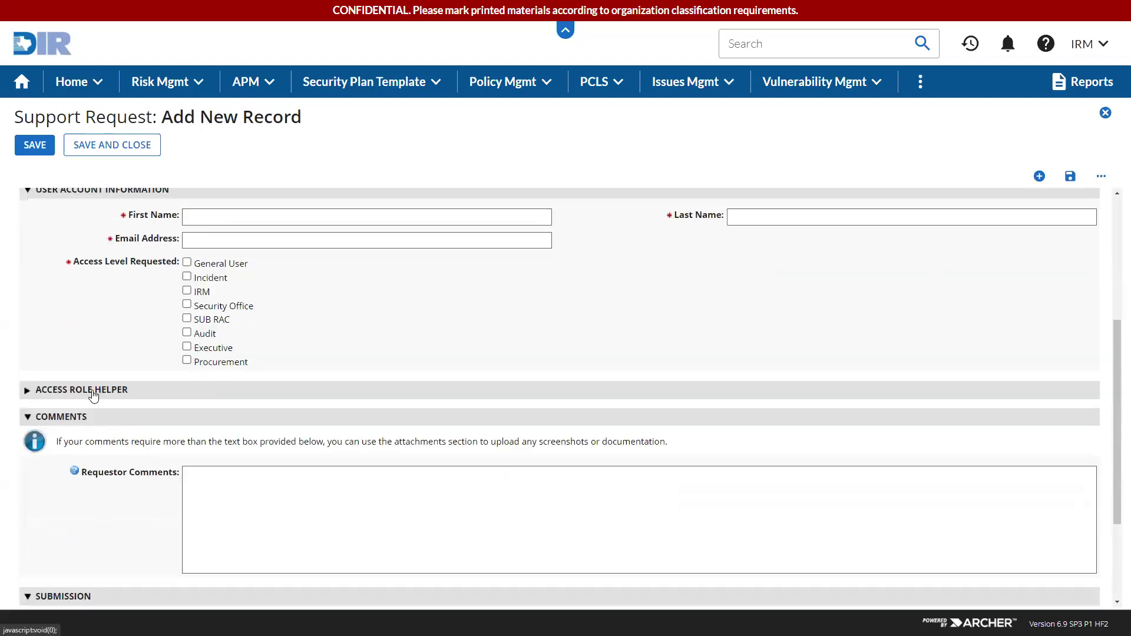
scroll(93, 395, "up", 1)
scroll(94, 398, "down", 2)
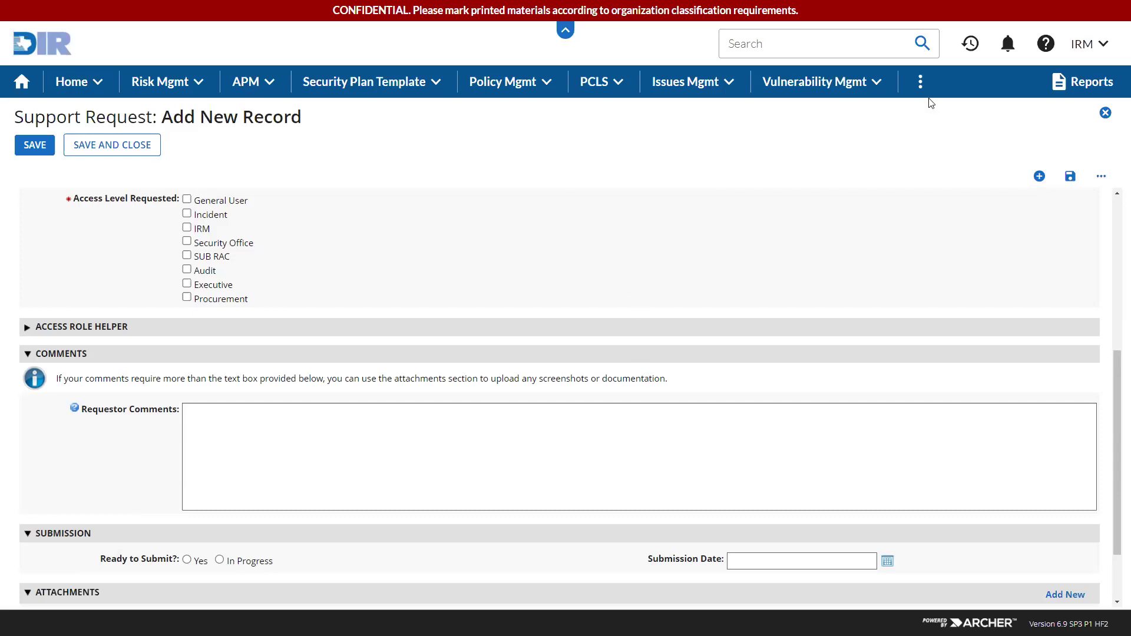
left_click(208, 201)
left_click(212, 243)
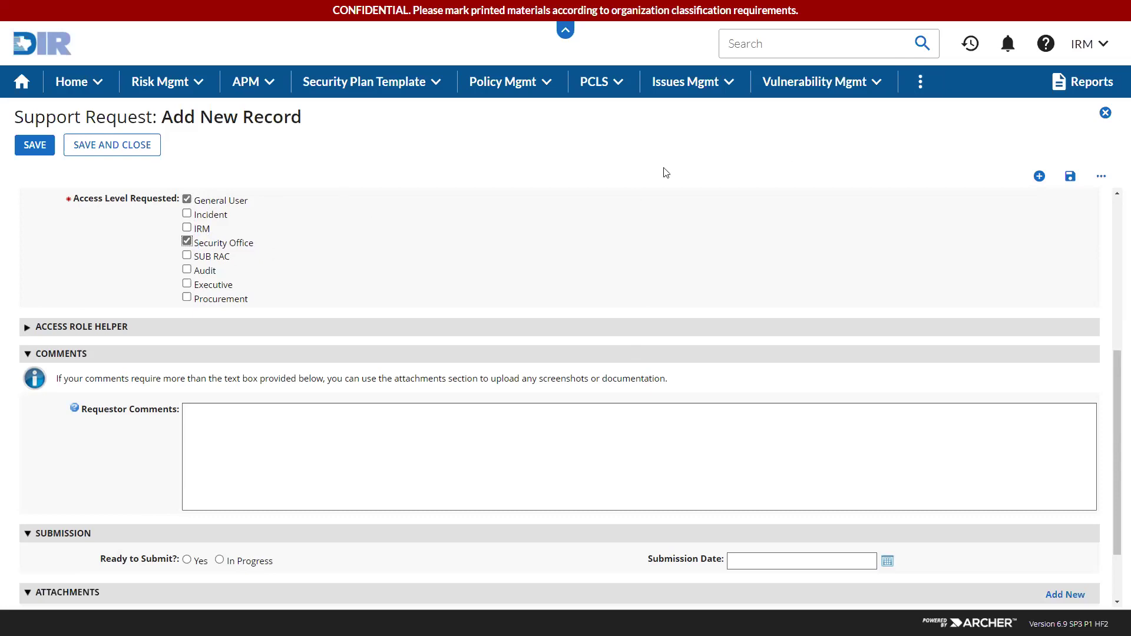
left_click(1105, 112)
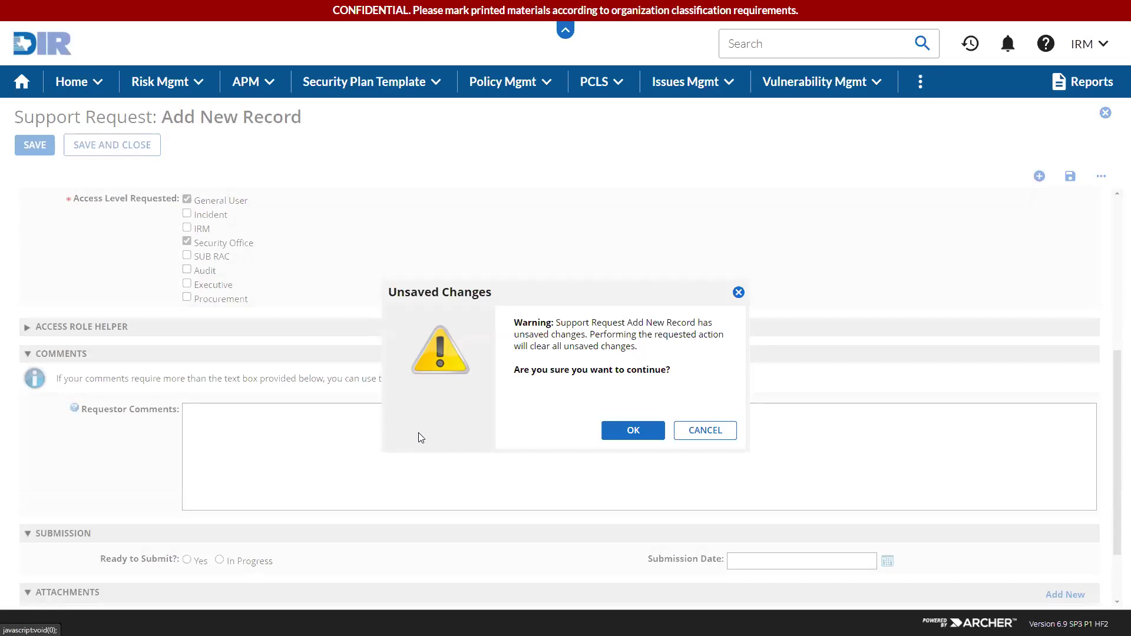
left_click(648, 429)
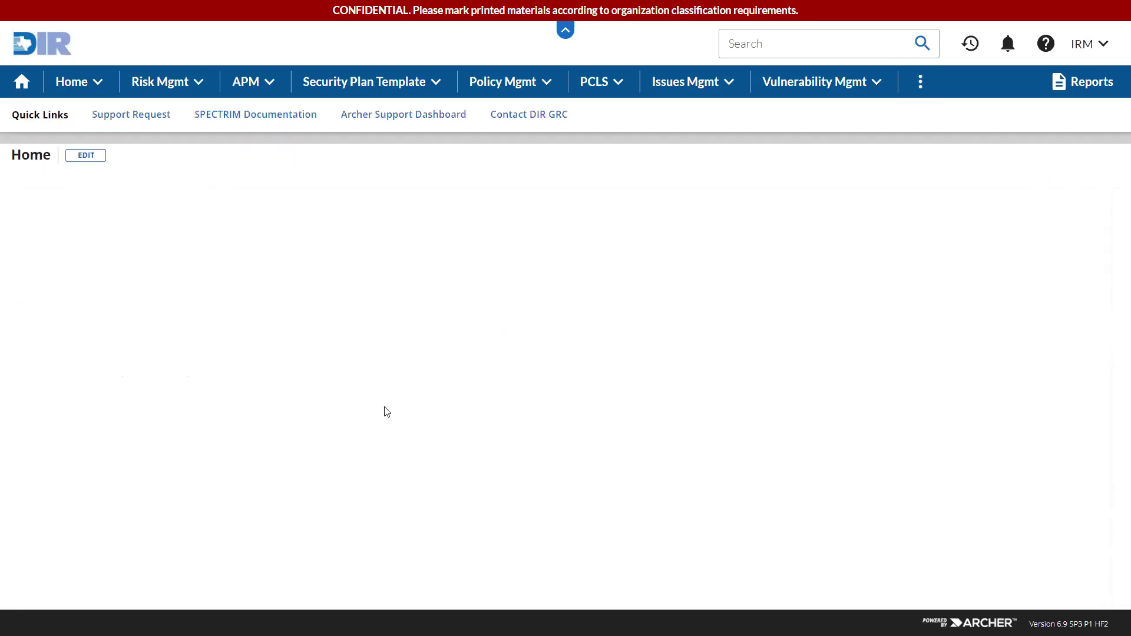